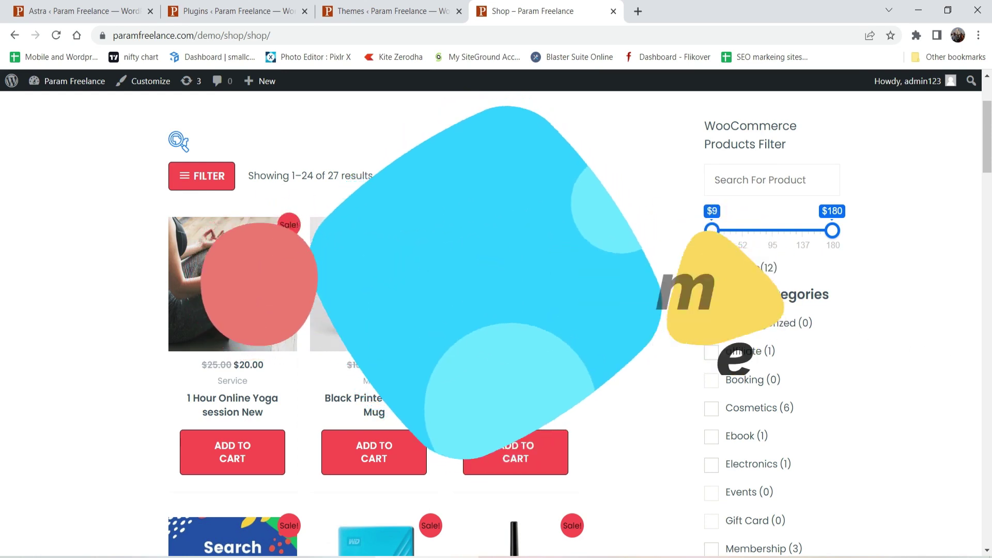
- Switch to the Themes admin page, where Astra is the active theme
{"action": "key", "text": "ctrl+Page_Up"}
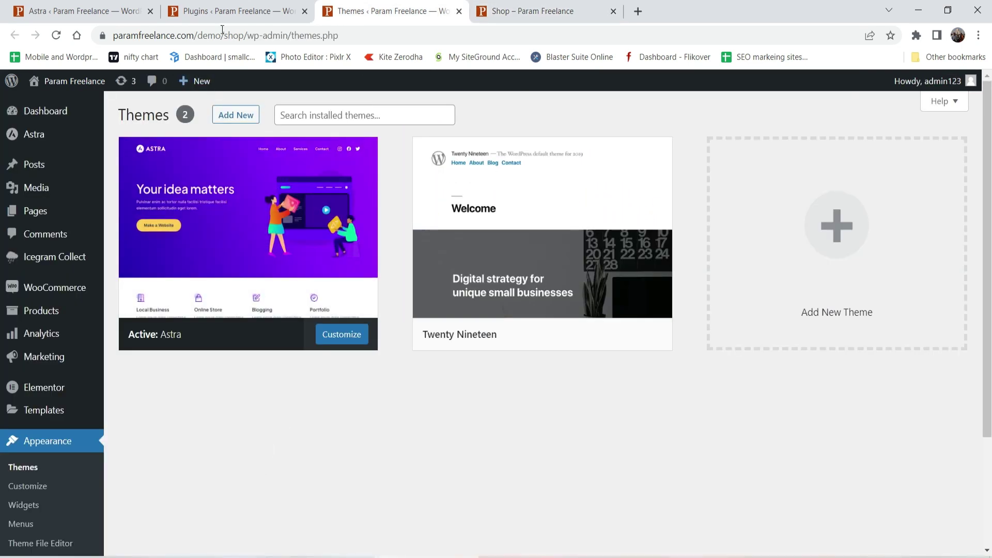
- Deactivate the Astra Pro plugin on the Plugins page, then return to the live Shop page
{"action": "left_click", "coordinate": [222, 11]}
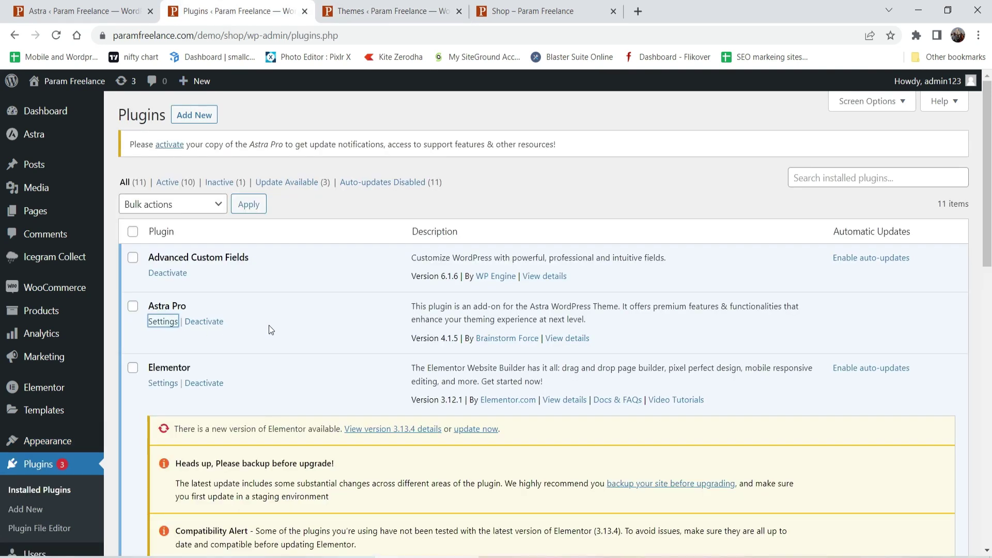
{"action": "left_click", "coordinate": [380, 11]}
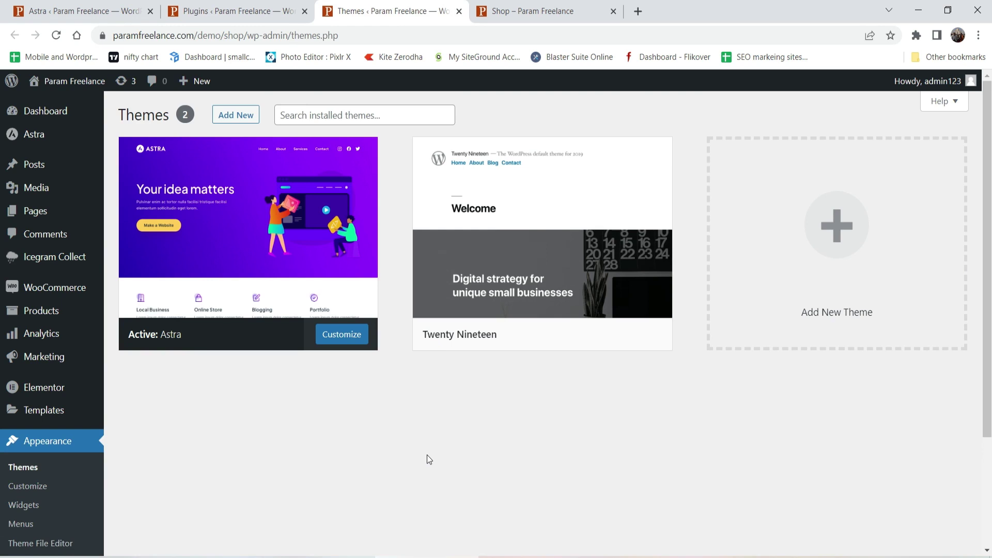
{"action": "key", "text": "ctrl+shift+Tab"}
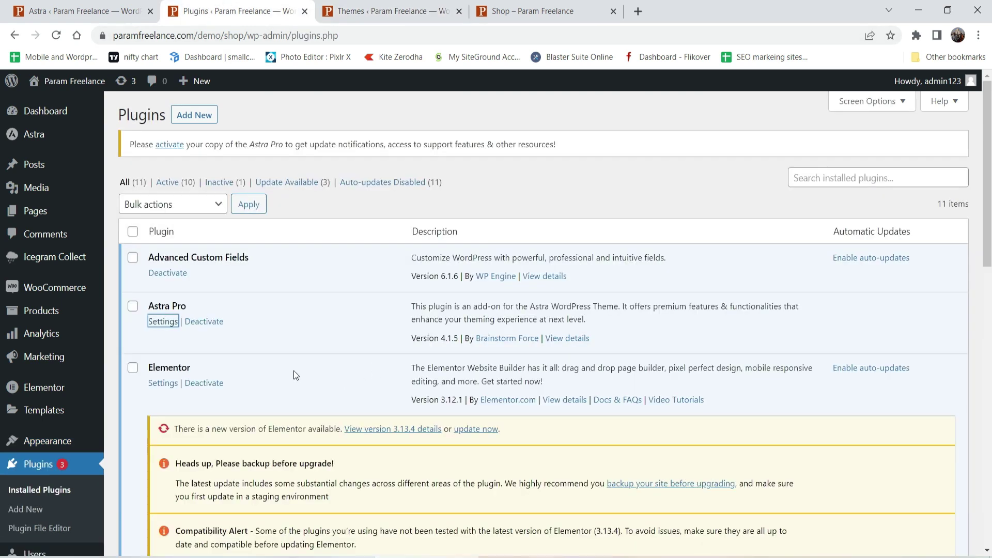
{"action": "left_click", "coordinate": [204, 321]}
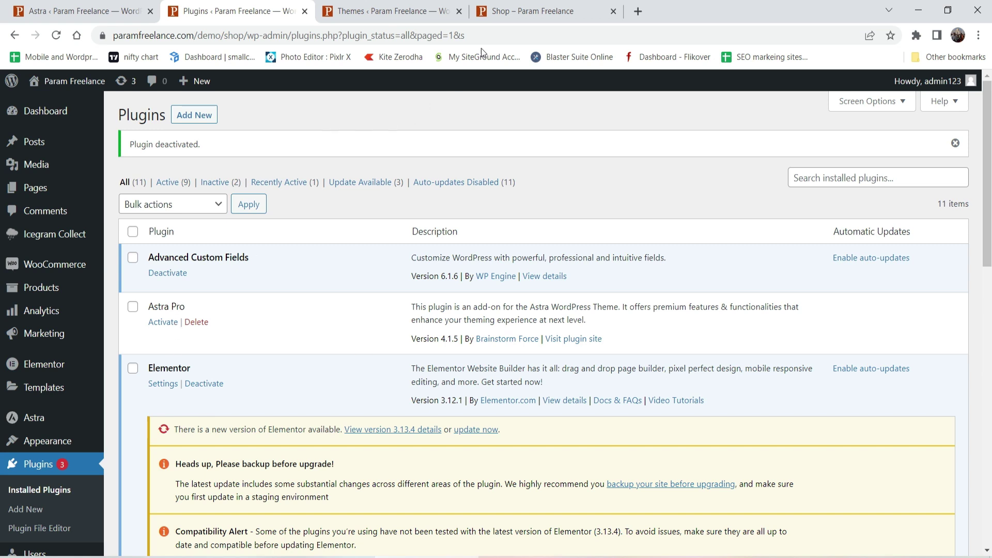
{"action": "left_click", "coordinate": [520, 17]}
{"action": "scroll", "coordinate": [33, 248], "scroll_direction": "up", "scroll_amount": 3}
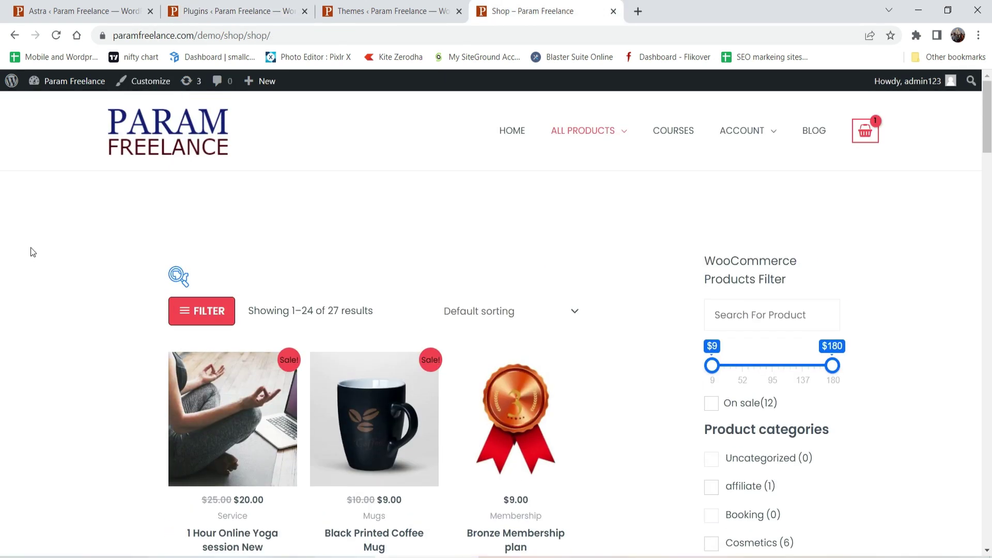
- Open the Customizer on the Shop page and go to WooCommerce > Product Catalog
{"action": "left_click", "coordinate": [149, 85]}
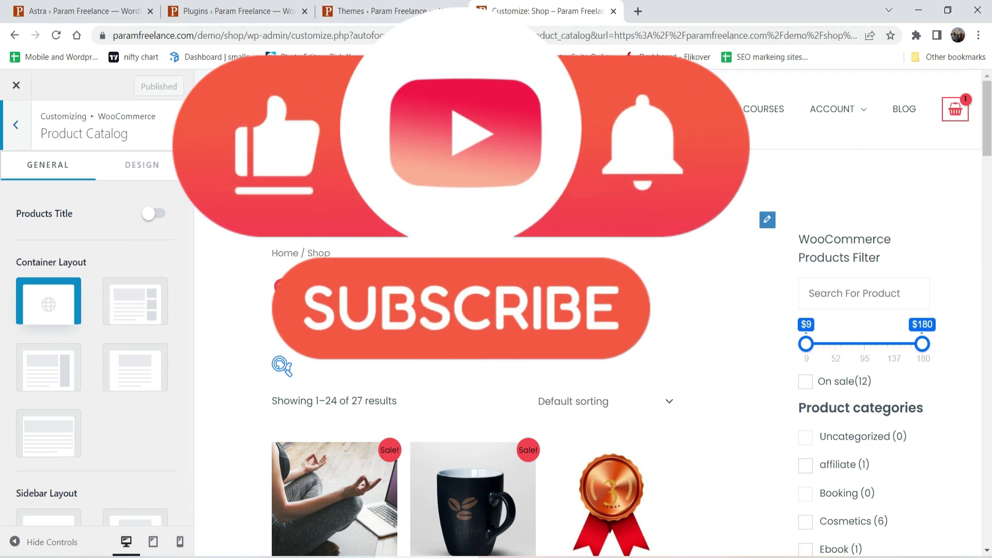
{"action": "key", "text": "Escape"}
{"action": "left_click", "coordinate": [383, 10]}
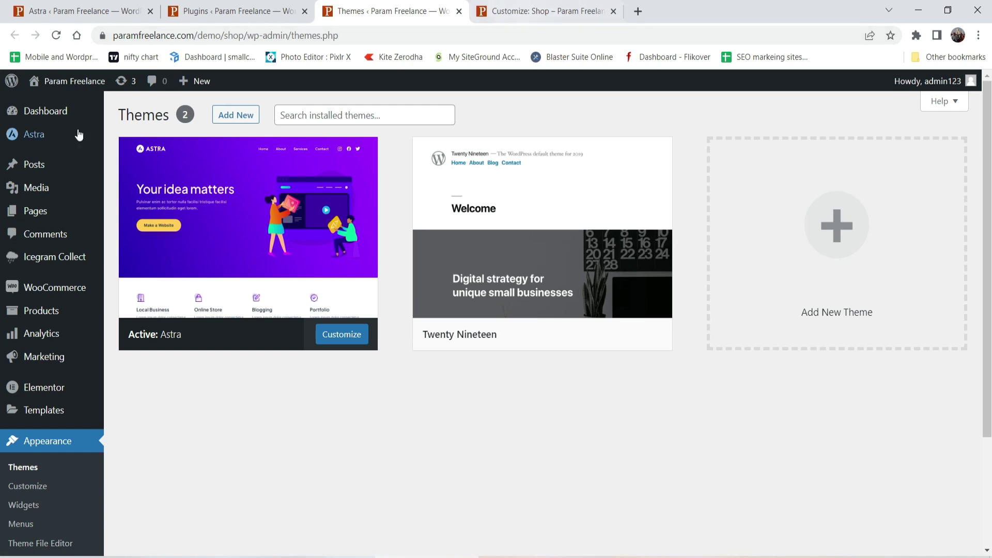
{"action": "left_click", "coordinate": [540, 11]}
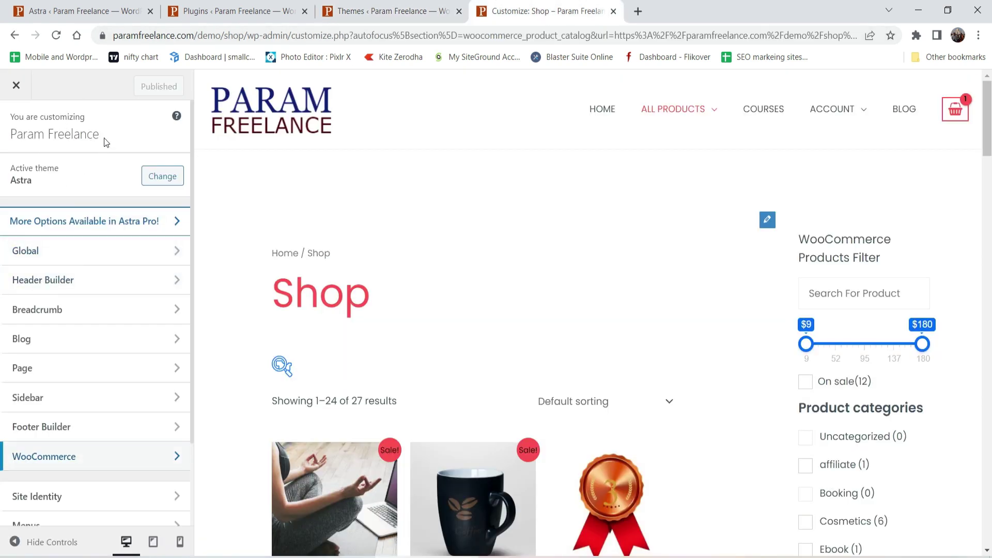
{"action": "left_click", "coordinate": [84, 457]}
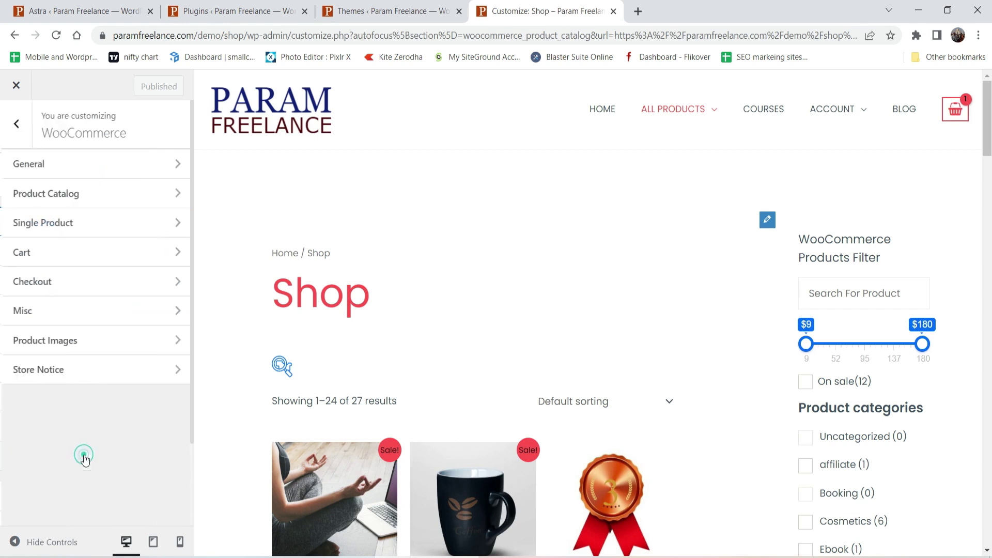
{"action": "left_click", "coordinate": [71, 196]}
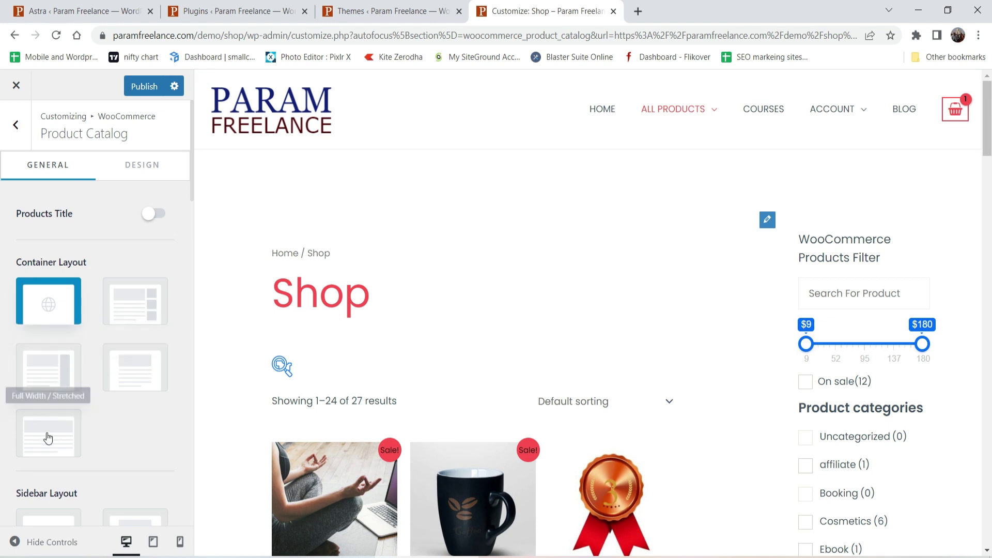
{"action": "scroll", "coordinate": [161, 343], "scroll_direction": "down", "scroll_amount": 3}
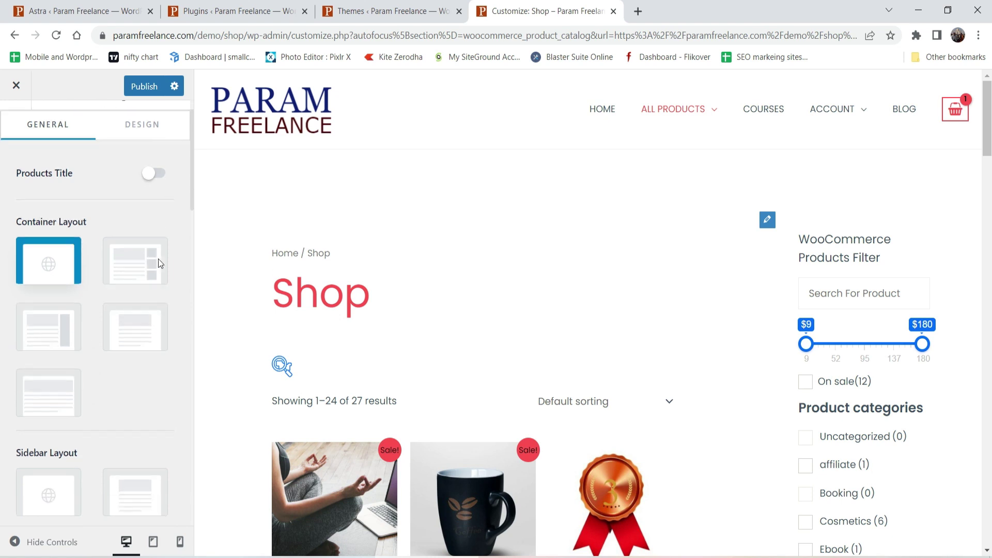
{"action": "scroll", "coordinate": [622, 218], "scroll_direction": "down", "scroll_amount": 5}
{"action": "scroll", "coordinate": [616, 221], "scroll_direction": "up", "scroll_amount": 2}
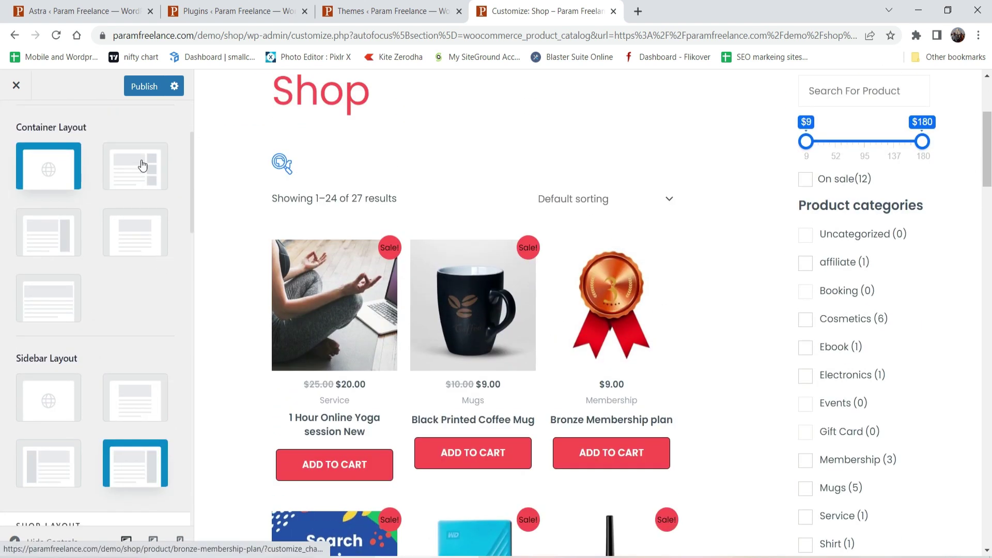
{"action": "scroll", "coordinate": [178, 276], "scroll_direction": "down", "scroll_amount": 1}
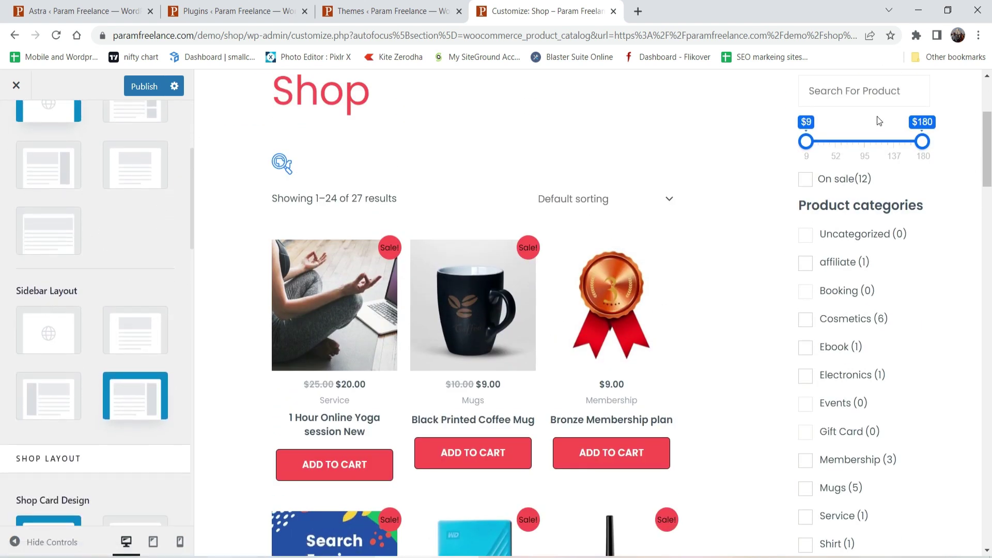
{"action": "scroll", "coordinate": [859, 124], "scroll_direction": "up", "scroll_amount": 3}
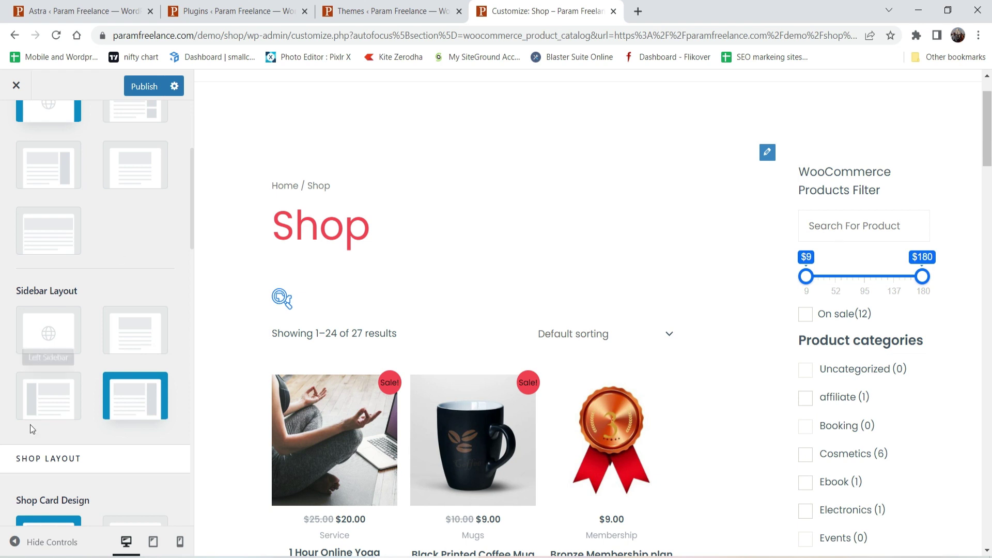
{"action": "left_click", "coordinate": [129, 346]}
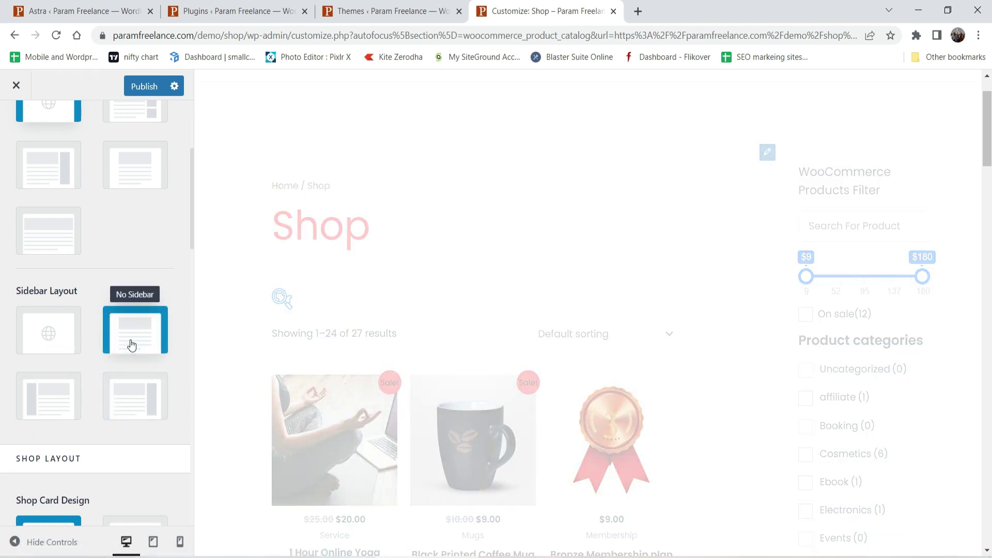
{"action": "scroll", "coordinate": [942, 252], "scroll_direction": "down", "scroll_amount": 12}
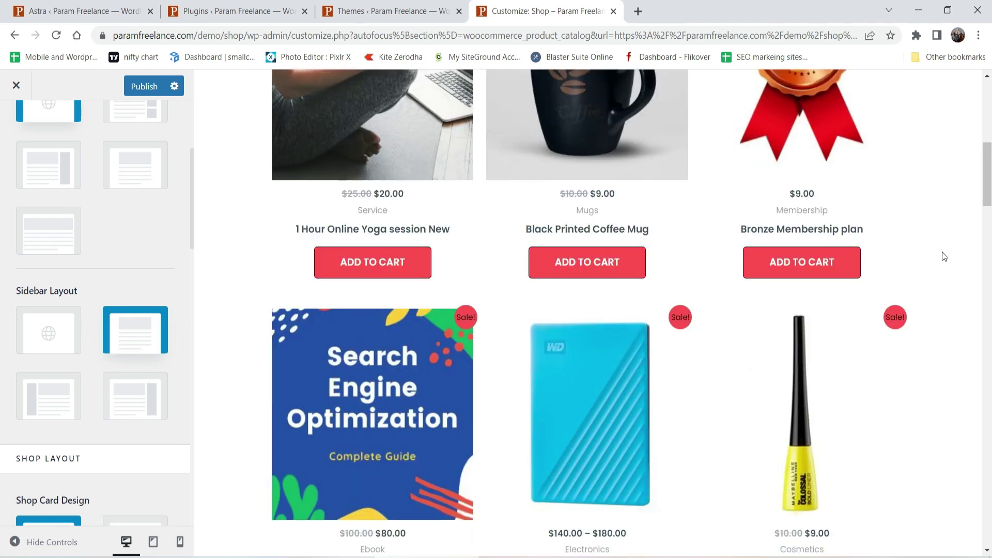
{"action": "left_click", "coordinate": [15, 542]}
{"action": "scroll", "coordinate": [943, 341], "scroll_direction": "up", "scroll_amount": 10}
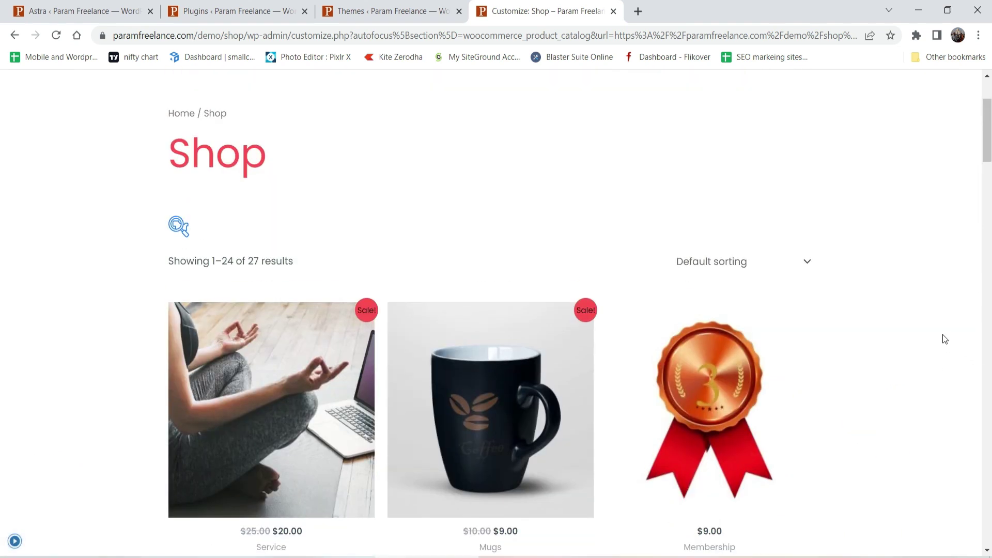
{"action": "scroll", "coordinate": [941, 335], "scroll_direction": "down", "scroll_amount": 7}
{"action": "scroll", "coordinate": [940, 335], "scroll_direction": "up", "scroll_amount": 7}
{"action": "left_click", "coordinate": [14, 542]}
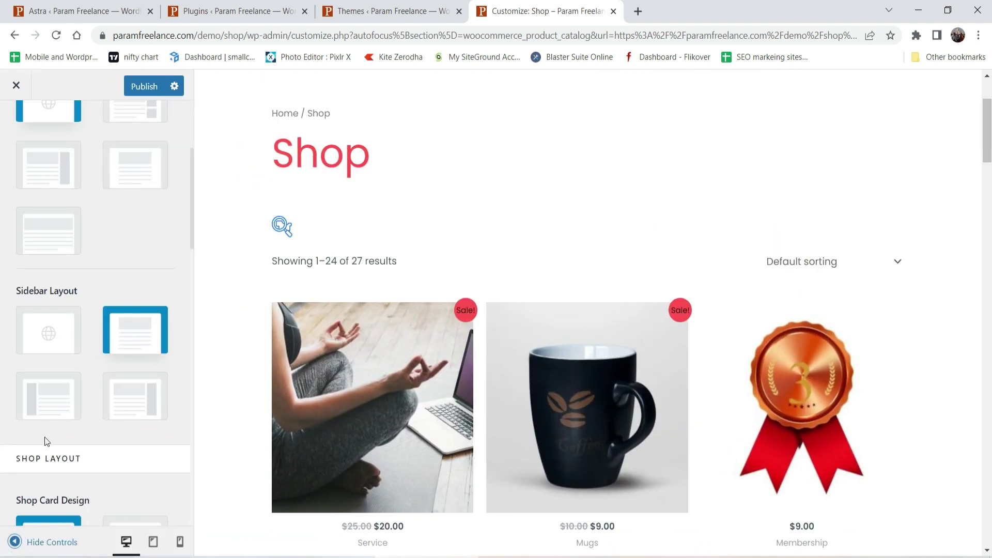
{"action": "left_click", "coordinate": [45, 403]}
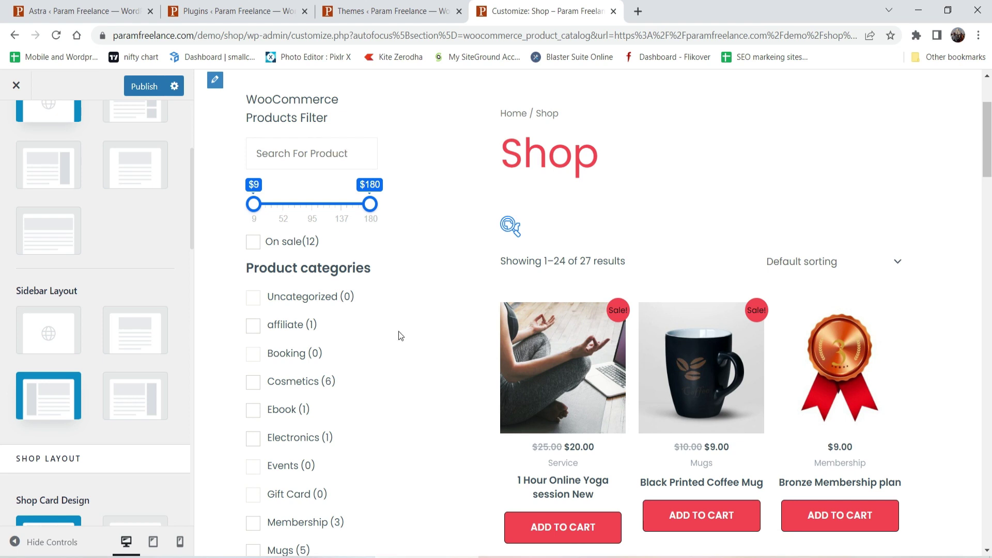
{"action": "scroll", "coordinate": [332, 164], "scroll_direction": "down", "scroll_amount": 6}
{"action": "scroll", "coordinate": [321, 253], "scroll_direction": "up", "scroll_amount": 9}
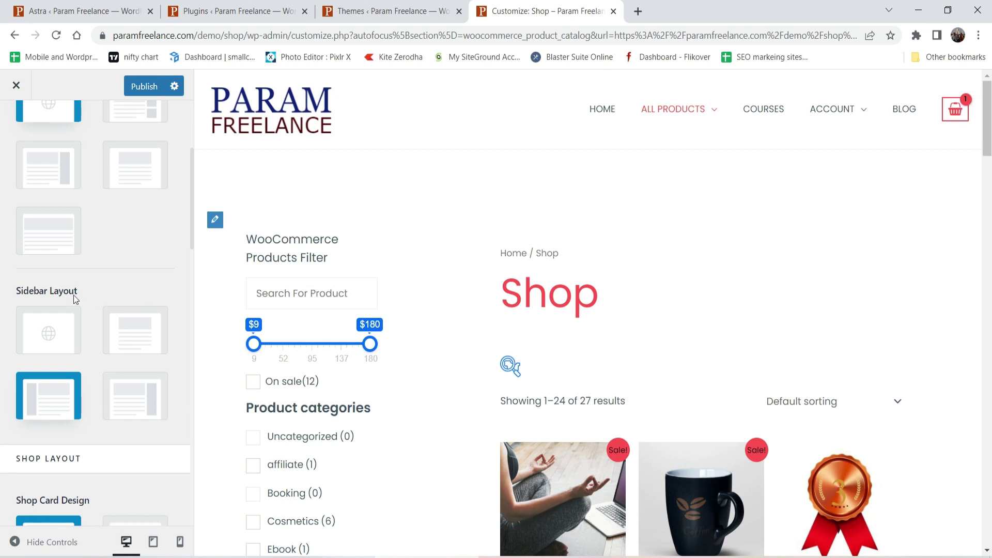
{"action": "left_click", "coordinate": [133, 410]}
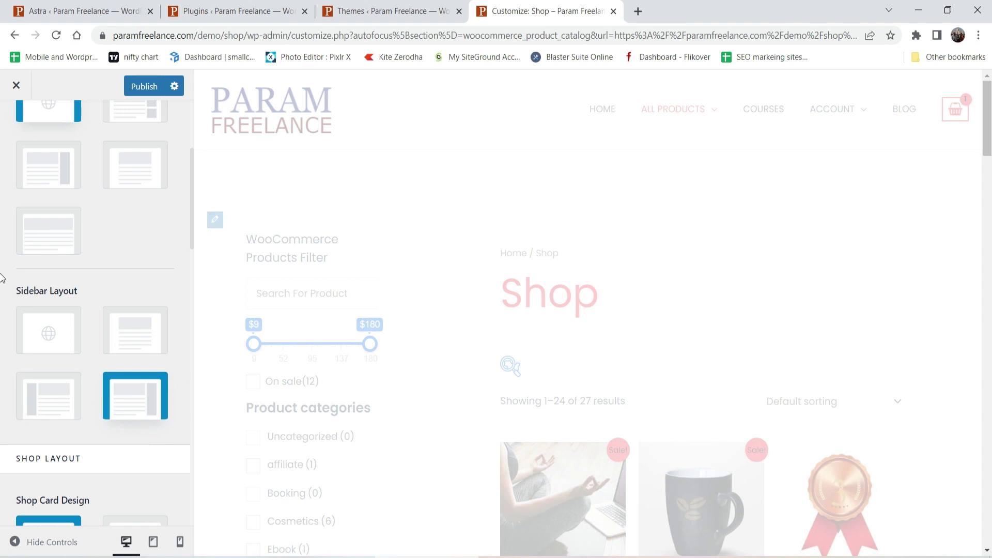
{"action": "scroll", "coordinate": [83, 314], "scroll_direction": "down", "scroll_amount": 4}
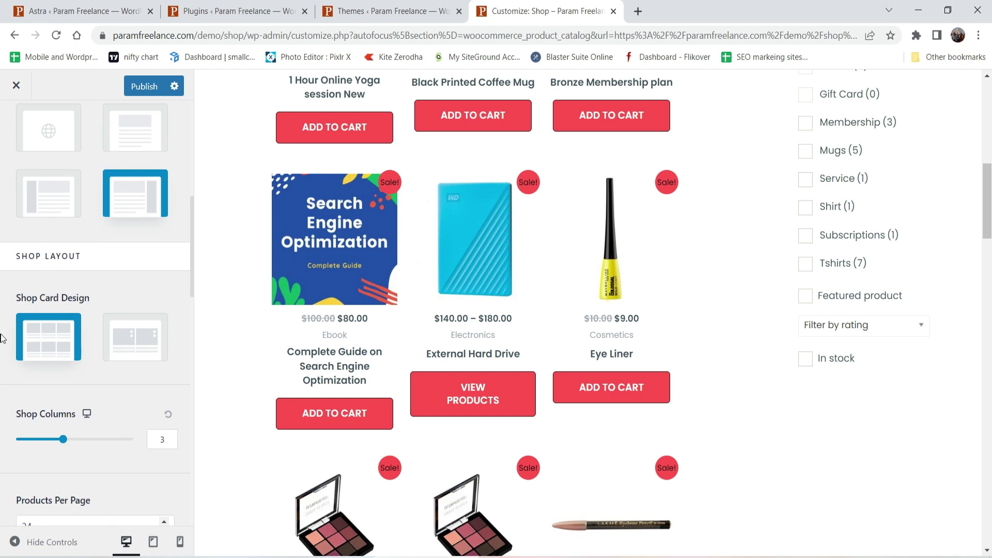
- Set Shop Columns to 2 so products display two per row
{"action": "scroll", "coordinate": [5, 336], "scroll_direction": "down", "scroll_amount": 1}
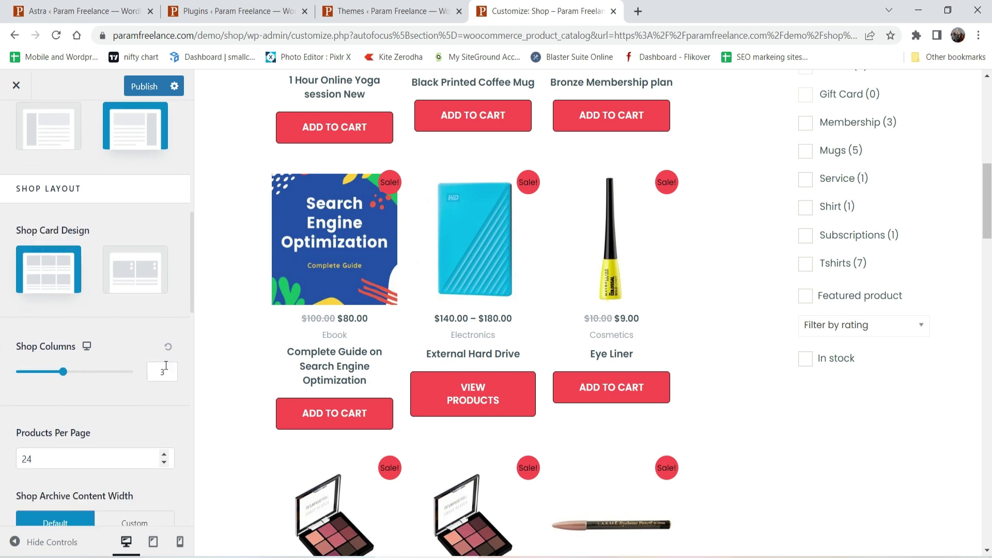
{"action": "scroll", "coordinate": [314, 288], "scroll_direction": "up", "scroll_amount": 3}
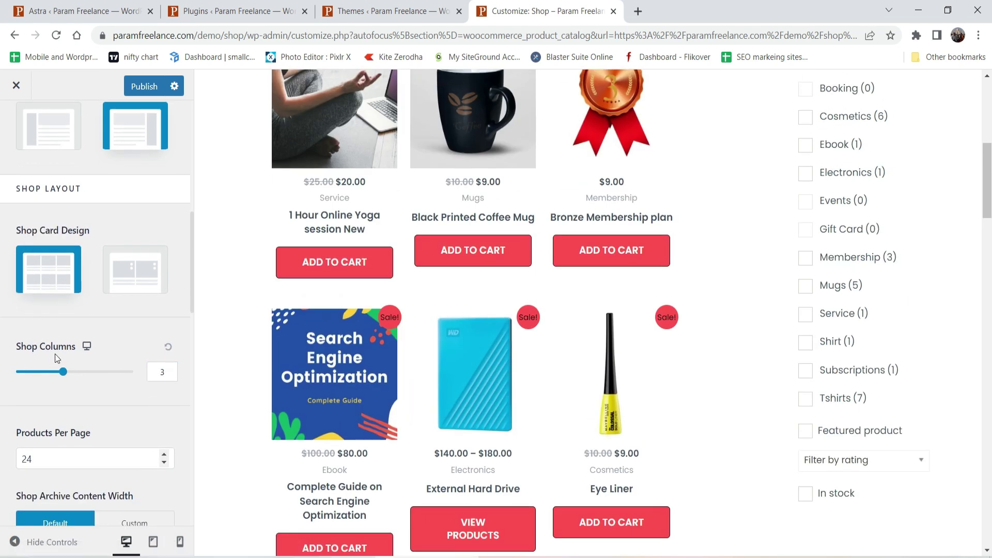
{"action": "scroll", "coordinate": [593, 298], "scroll_direction": "up", "scroll_amount": 4}
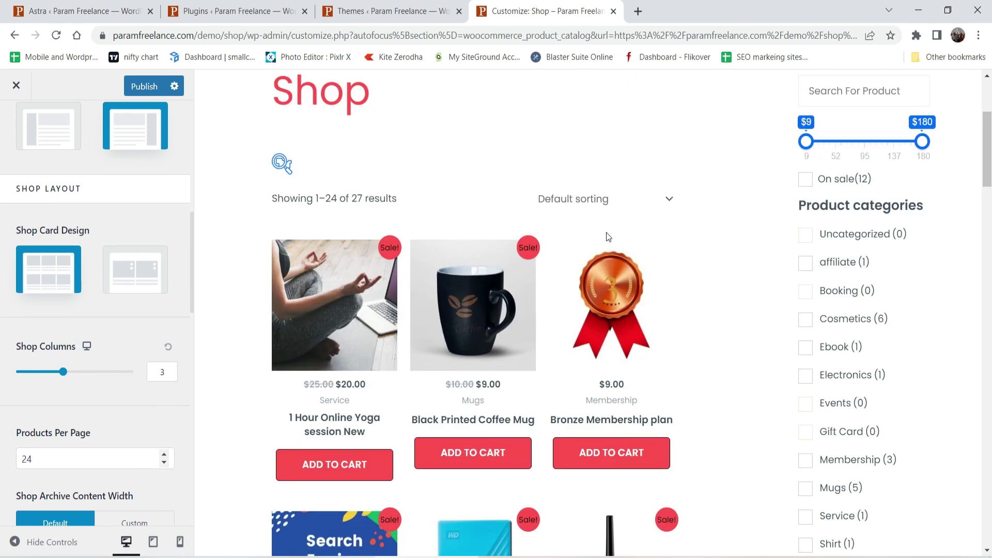
{"action": "left_click", "coordinate": [162, 373]}
{"action": "key", "text": "BackSpace"}
{"action": "type", "text": "2"}
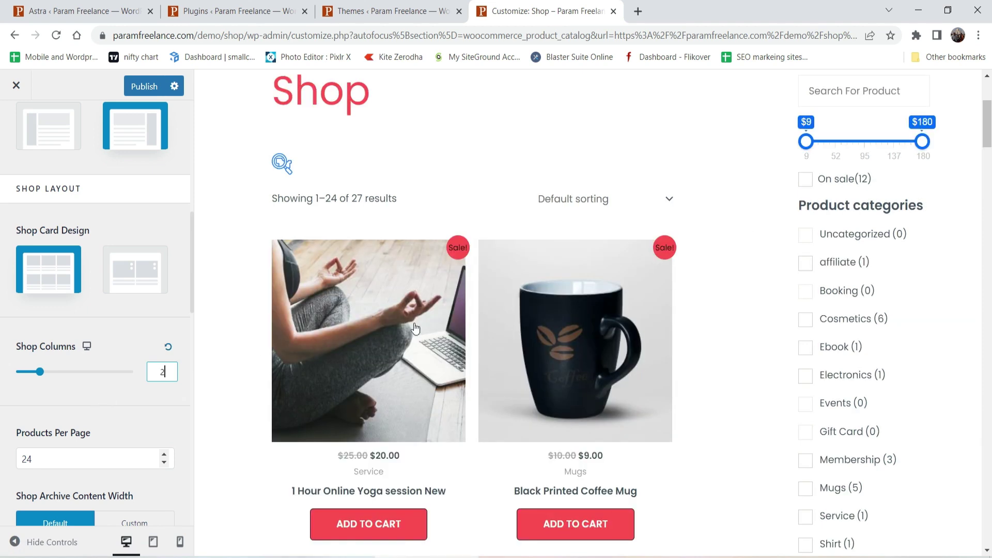
{"action": "scroll", "coordinate": [380, 329], "scroll_direction": "down", "scroll_amount": 18}
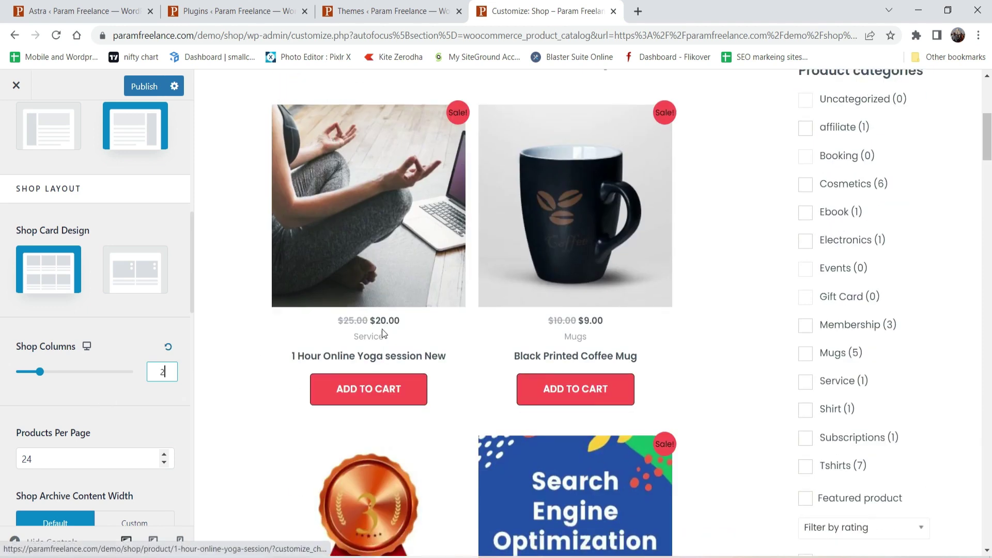
{"action": "scroll", "coordinate": [390, 331], "scroll_direction": "up", "scroll_amount": 15}
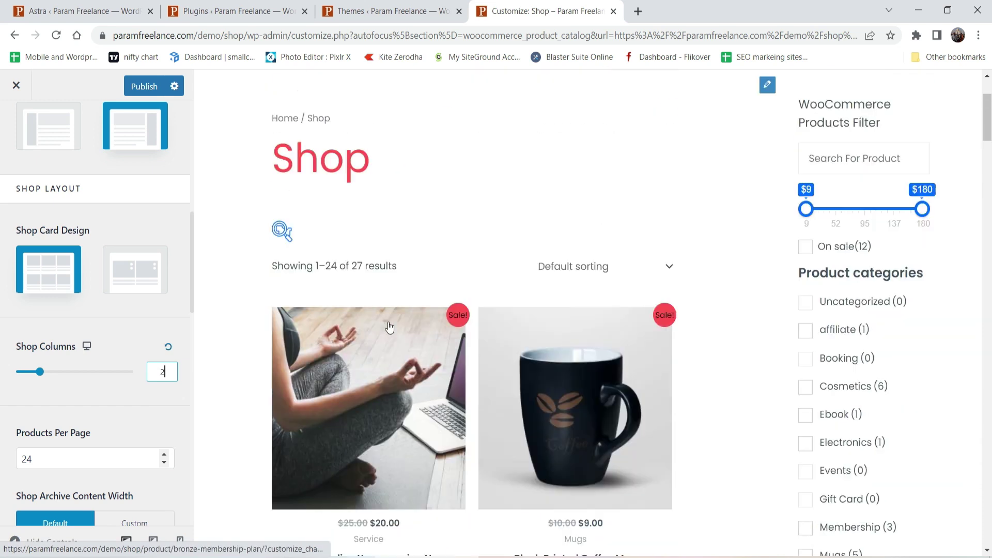
{"action": "scroll", "coordinate": [94, 396], "scroll_direction": "down", "scroll_amount": 4}
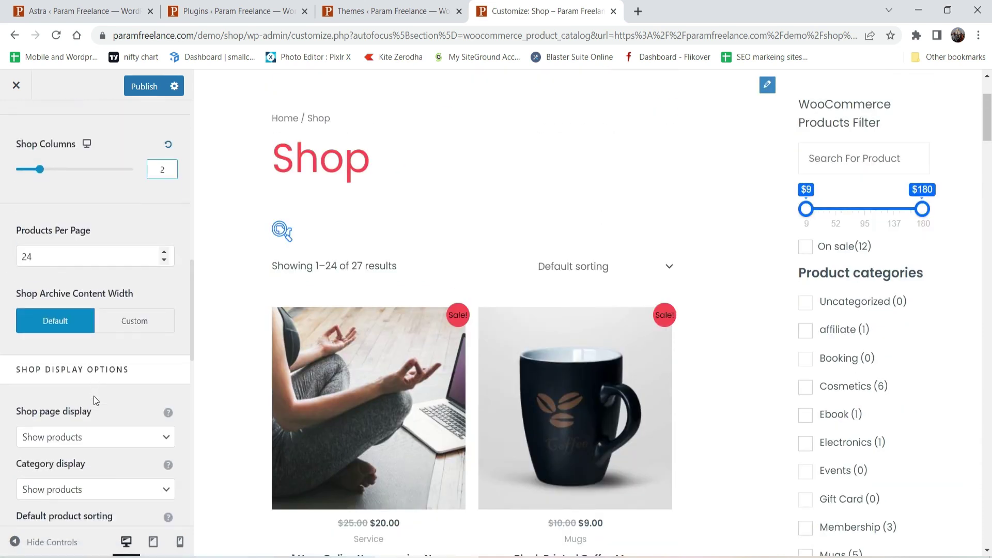
{"action": "left_click", "coordinate": [663, 261]}
- Hide the Customizer panel to review the full-width shop, then reopen the panel
{"action": "left_click", "coordinate": [16, 541]}
{"action": "scroll", "coordinate": [635, 305], "scroll_direction": "down", "scroll_amount": 4}
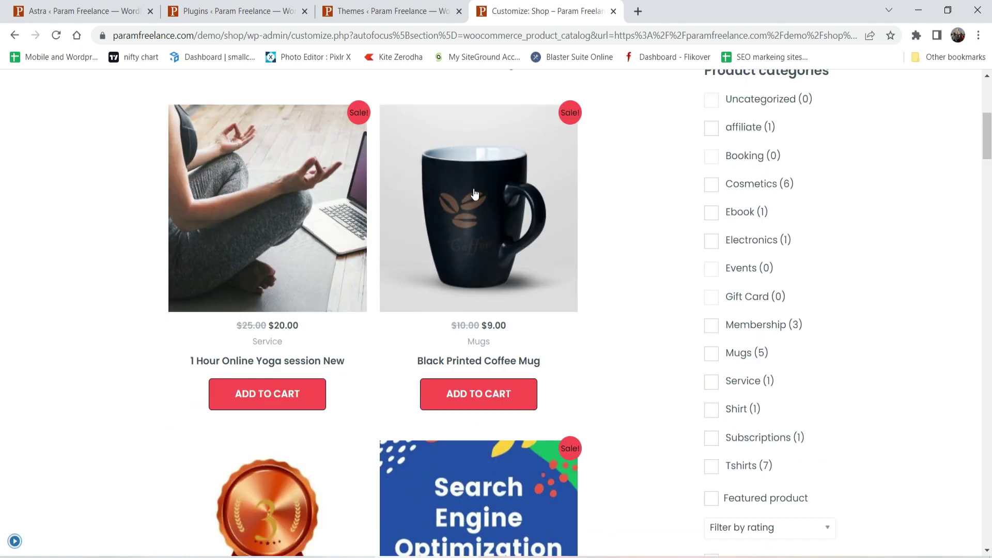
{"action": "scroll", "coordinate": [483, 352], "scroll_direction": "down", "scroll_amount": 20}
{"action": "scroll", "coordinate": [476, 331], "scroll_direction": "down", "scroll_amount": 20}
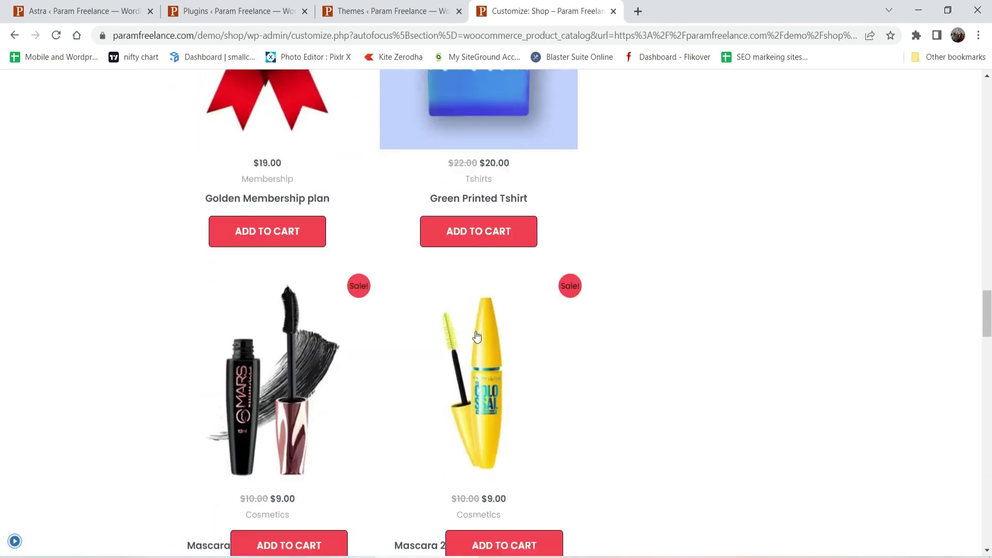
{"action": "scroll", "coordinate": [467, 337], "scroll_direction": "up", "scroll_amount": 6}
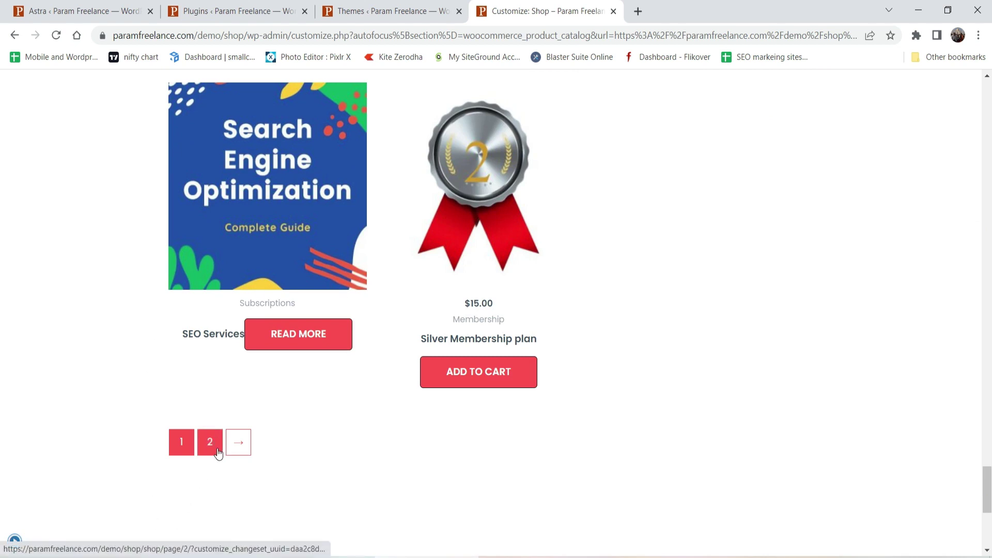
{"action": "left_click", "coordinate": [15, 541]}
- Set Shop page display to 'Show categories' and review the preview
{"action": "scroll", "coordinate": [466, 265], "scroll_direction": "down", "scroll_amount": 1}
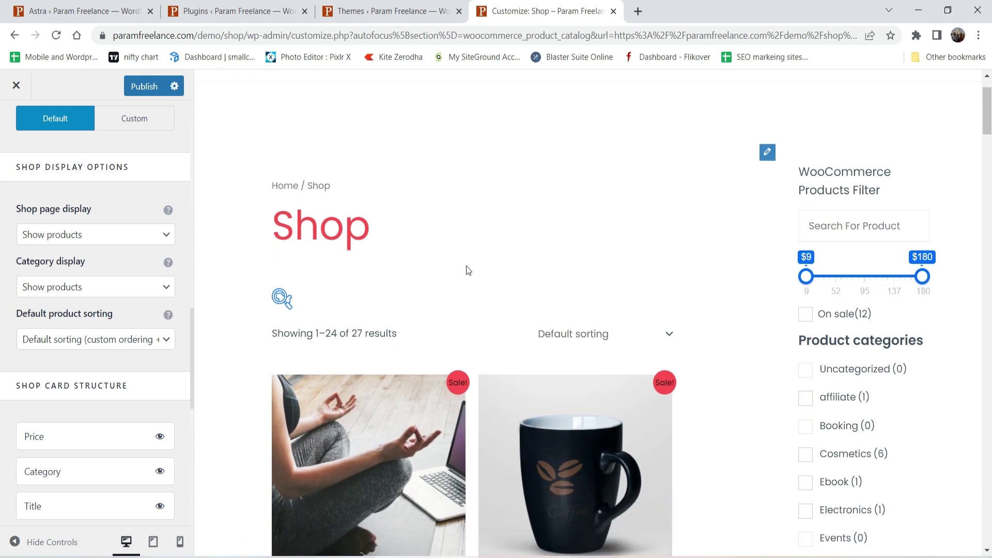
{"action": "scroll", "coordinate": [673, 265], "scroll_direction": "down", "scroll_amount": 2}
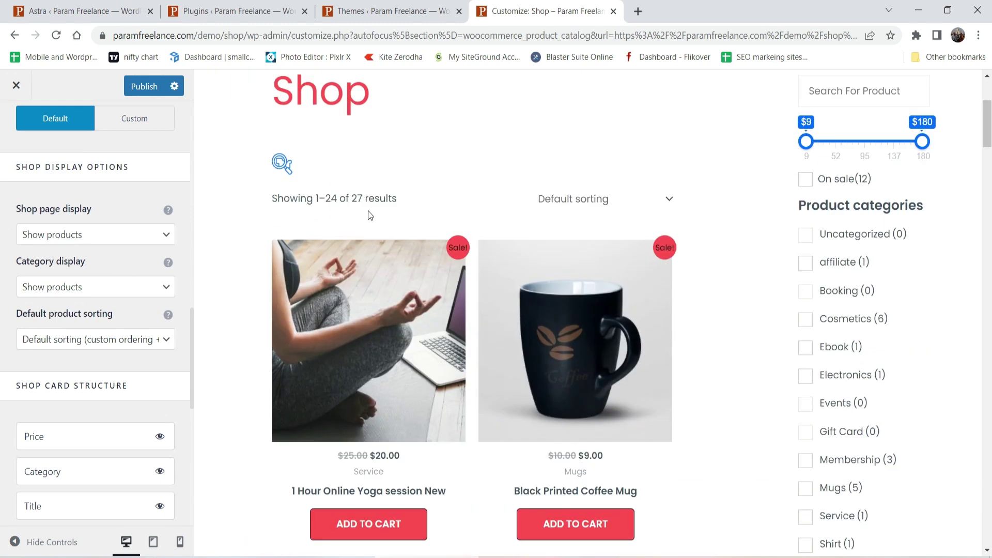
{"action": "left_click", "coordinate": [115, 235]}
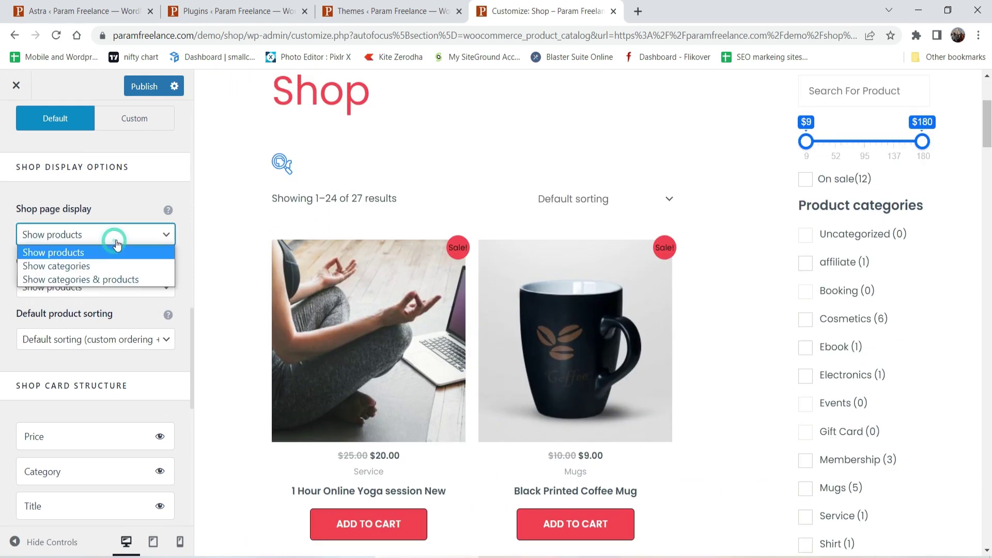
{"action": "left_click", "coordinate": [122, 266]}
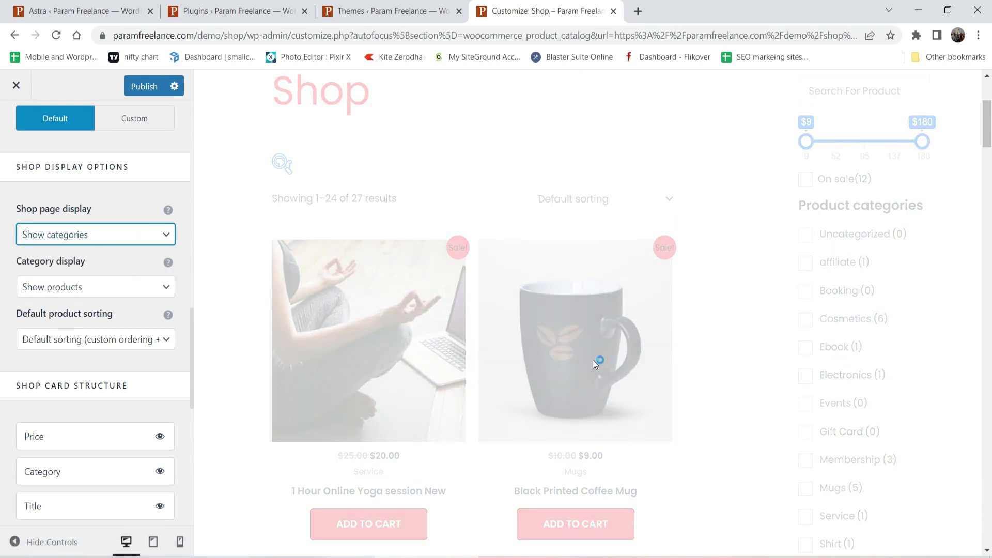
{"action": "scroll", "coordinate": [580, 305], "scroll_direction": "down", "scroll_amount": 1}
{"action": "scroll", "coordinate": [572, 273], "scroll_direction": "down", "scroll_amount": 8}
{"action": "scroll", "coordinate": [572, 268], "scroll_direction": "up", "scroll_amount": 3}
{"action": "scroll", "coordinate": [557, 277], "scroll_direction": "down", "scroll_amount": 10}
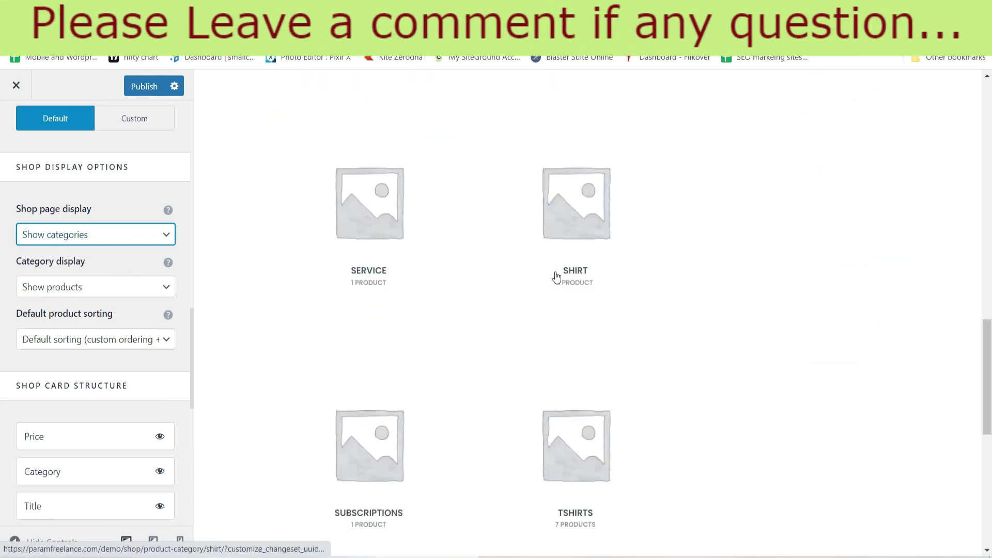
{"action": "scroll", "coordinate": [560, 277], "scroll_direction": "down", "scroll_amount": 5}
{"action": "scroll", "coordinate": [518, 275], "scroll_direction": "up", "scroll_amount": 15}
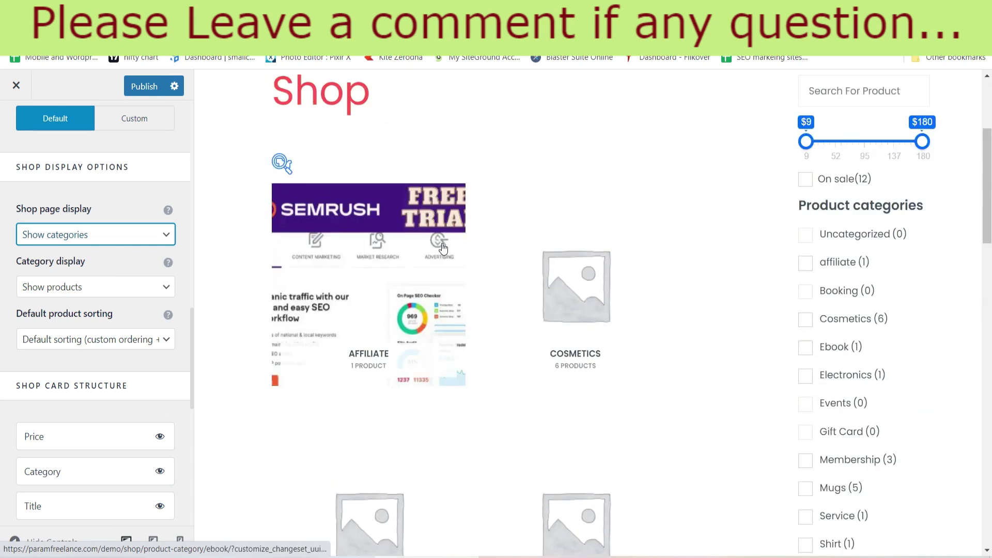
{"action": "scroll", "coordinate": [443, 248], "scroll_direction": "up", "scroll_amount": 4}
- Set Category display to 'Show subcategories & products' and check the preview
{"action": "left_click", "coordinate": [96, 287]}
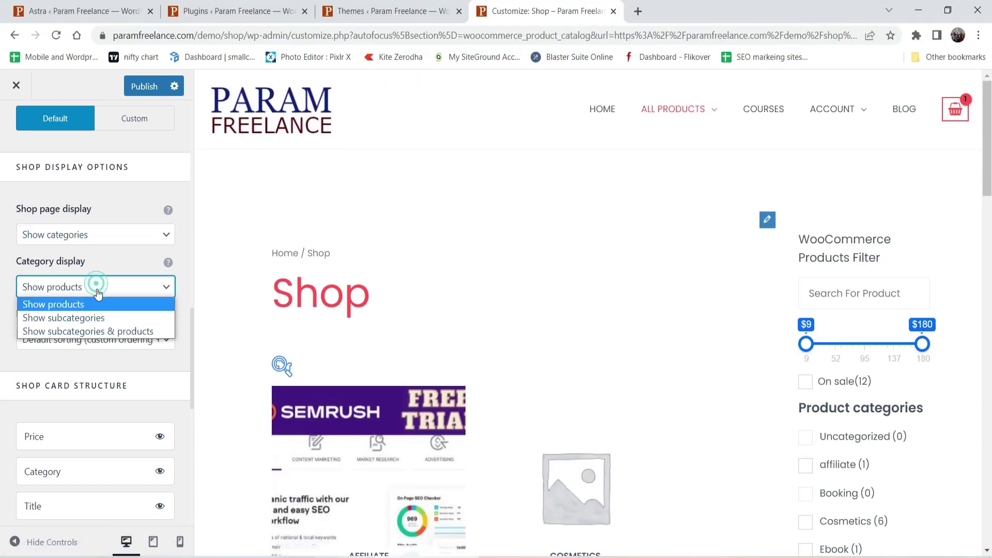
{"action": "left_click", "coordinate": [129, 331]}
{"action": "scroll", "coordinate": [575, 286], "scroll_direction": "down", "scroll_amount": 18}
{"action": "scroll", "coordinate": [580, 309], "scroll_direction": "down", "scroll_amount": 5}
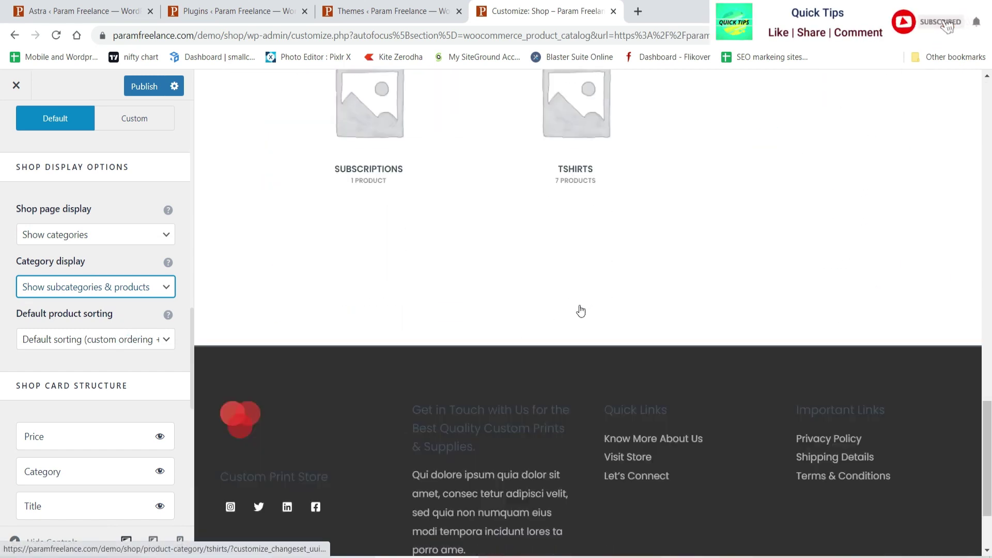
{"action": "scroll", "coordinate": [580, 310], "scroll_direction": "up", "scroll_amount": 20}
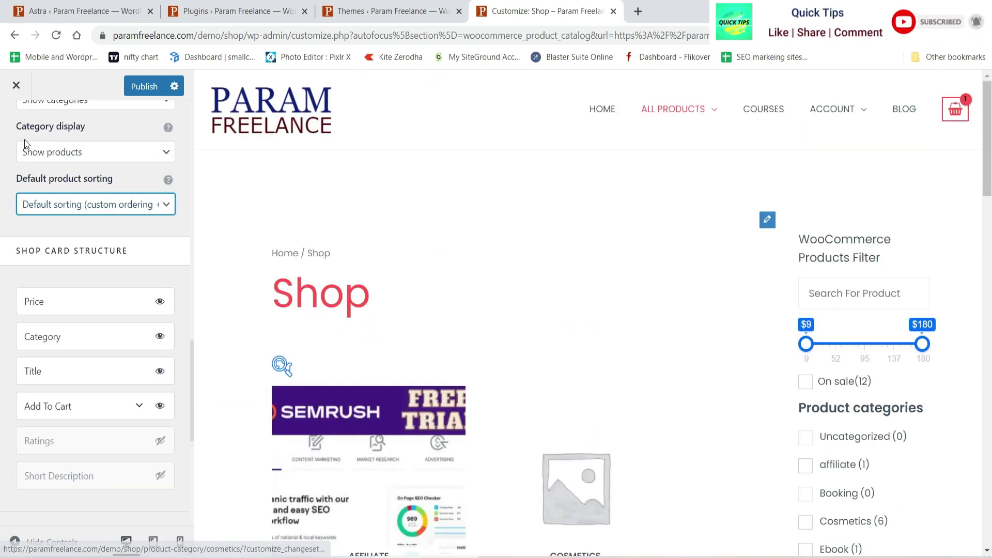
{"action": "scroll", "coordinate": [73, 166], "scroll_direction": "up", "scroll_amount": 4}
- Set Shop page display back to 'Show products'
{"action": "left_click", "coordinate": [80, 304]}
{"action": "left_click", "coordinate": [78, 320]}
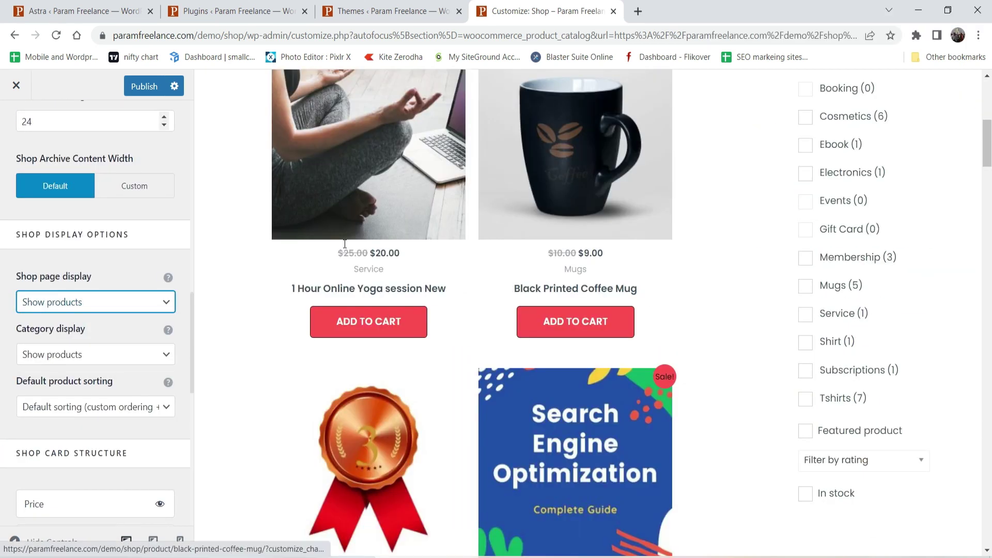
{"action": "scroll", "coordinate": [88, 268], "scroll_direction": "down", "scroll_amount": 4}
- Set Default product sorting to 'Sort by price (asc)' and review the preview
{"action": "left_click", "coordinate": [88, 202]}
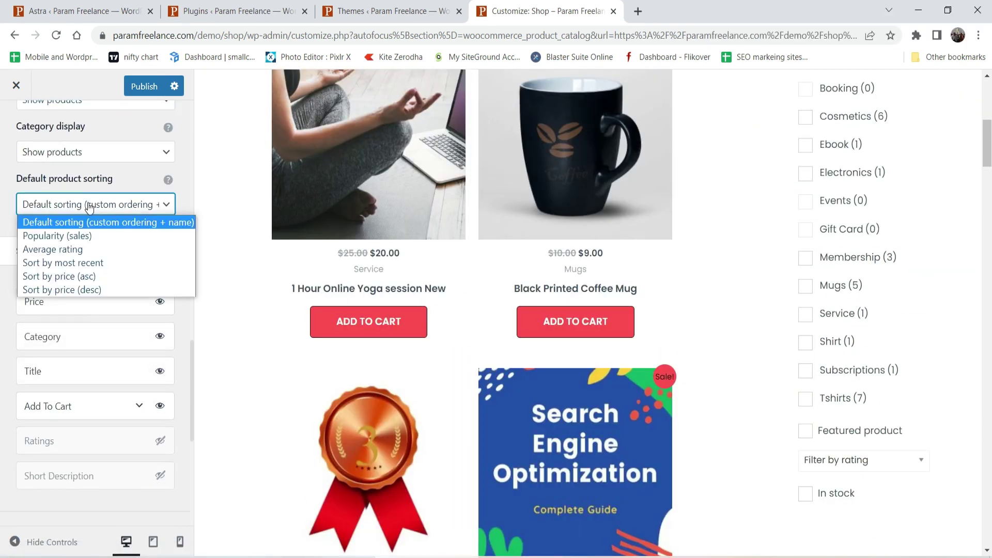
{"action": "left_click", "coordinate": [104, 277]}
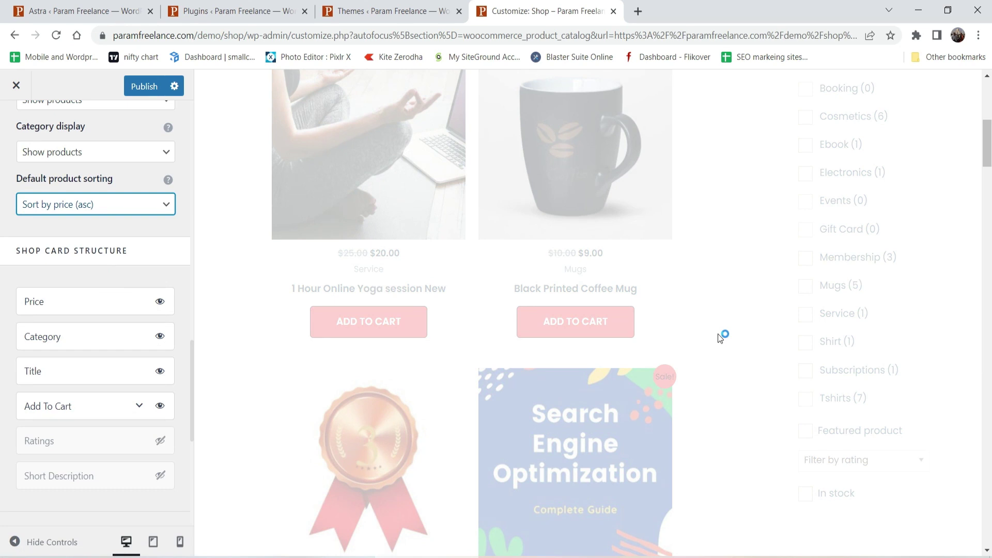
{"action": "scroll", "coordinate": [630, 262], "scroll_direction": "down", "scroll_amount": 15}
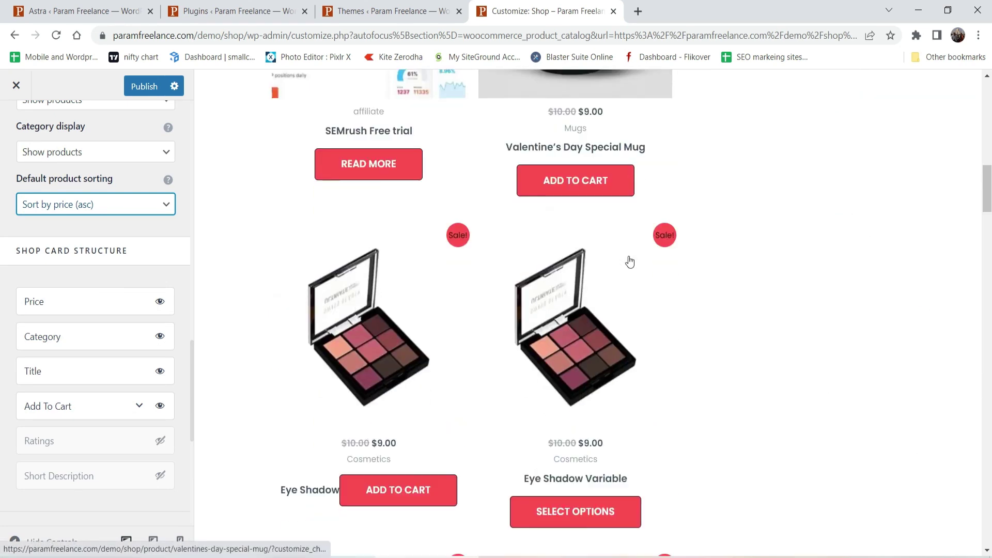
{"action": "scroll", "coordinate": [611, 271], "scroll_direction": "down", "scroll_amount": 8}
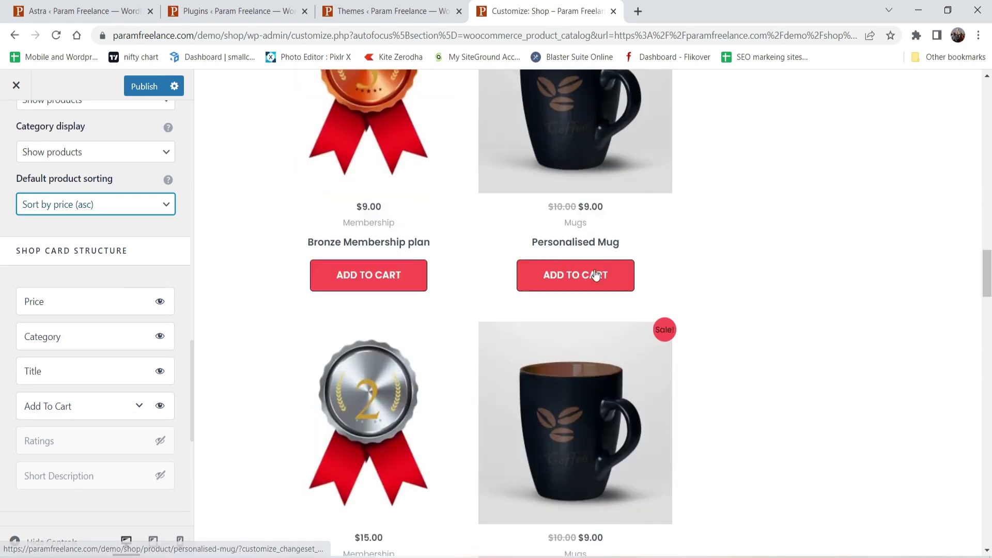
{"action": "scroll", "coordinate": [607, 228], "scroll_direction": "down", "scroll_amount": 10}
- Change Default product sorting back to 'Default sorting (custom ordering + name)'
{"action": "left_click", "coordinate": [104, 205]}
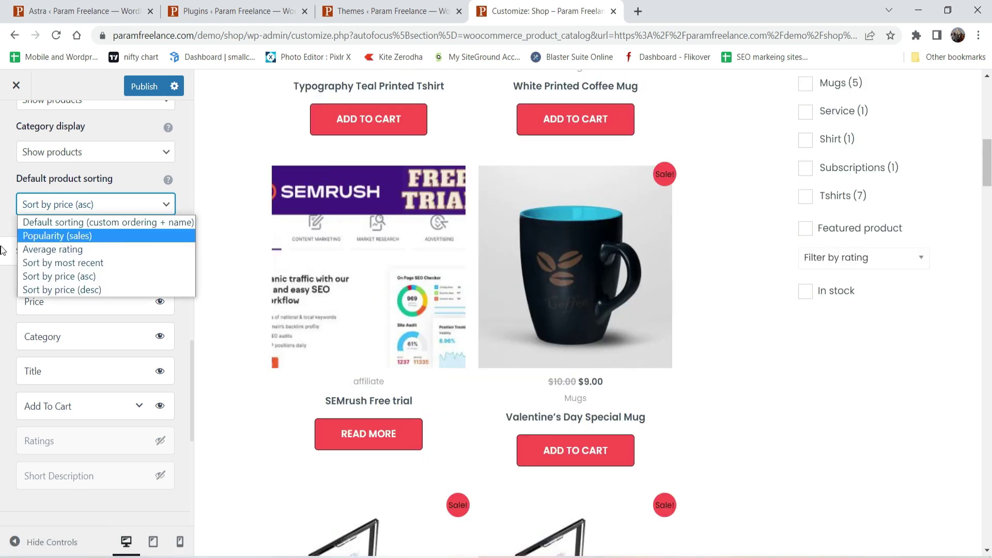
{"action": "left_click", "coordinate": [1, 209]}
{"action": "left_click", "coordinate": [77, 208]}
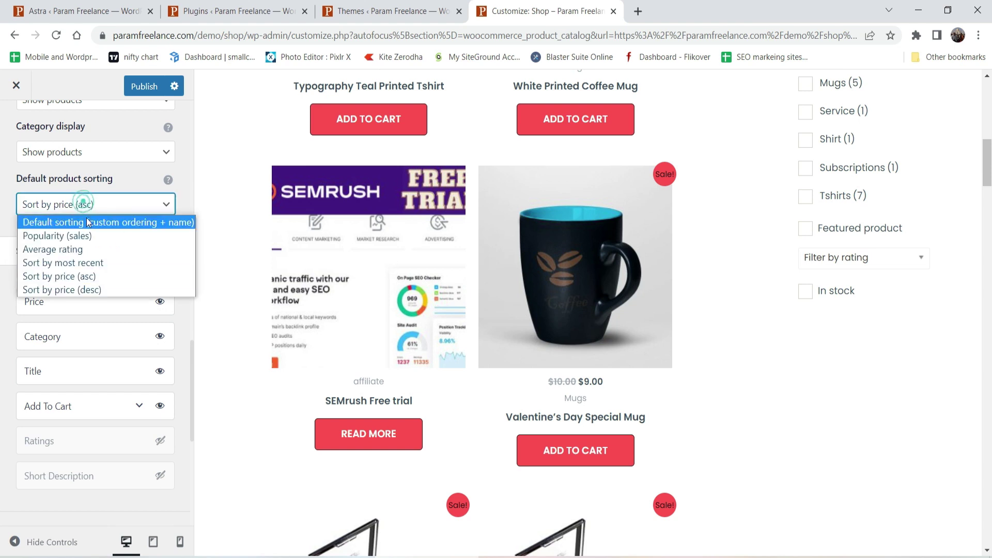
{"action": "left_click", "coordinate": [87, 222]}
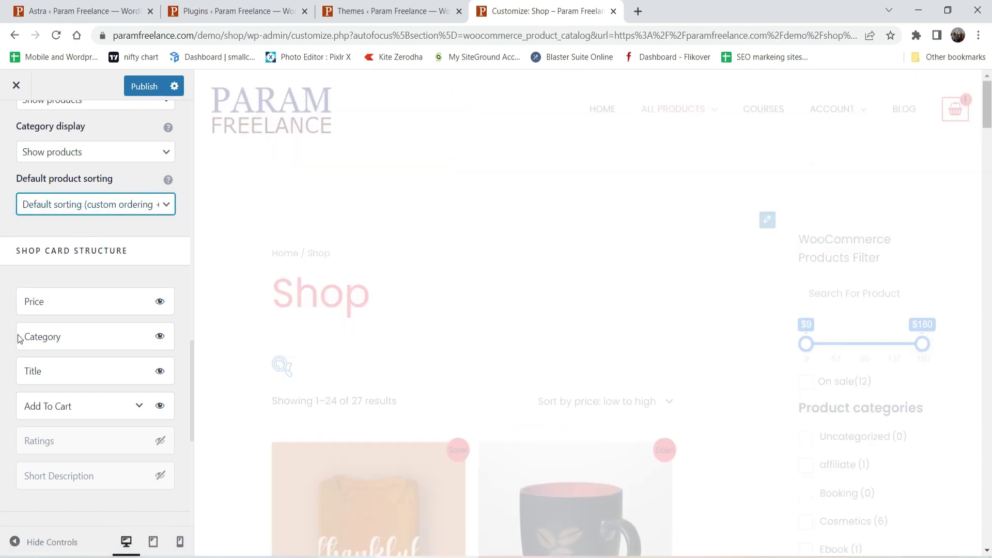
- In Shop Card Structure, hide Category, toggle Title off and back on, and enable Ratings
{"action": "scroll", "coordinate": [514, 275], "scroll_direction": "down", "scroll_amount": 5}
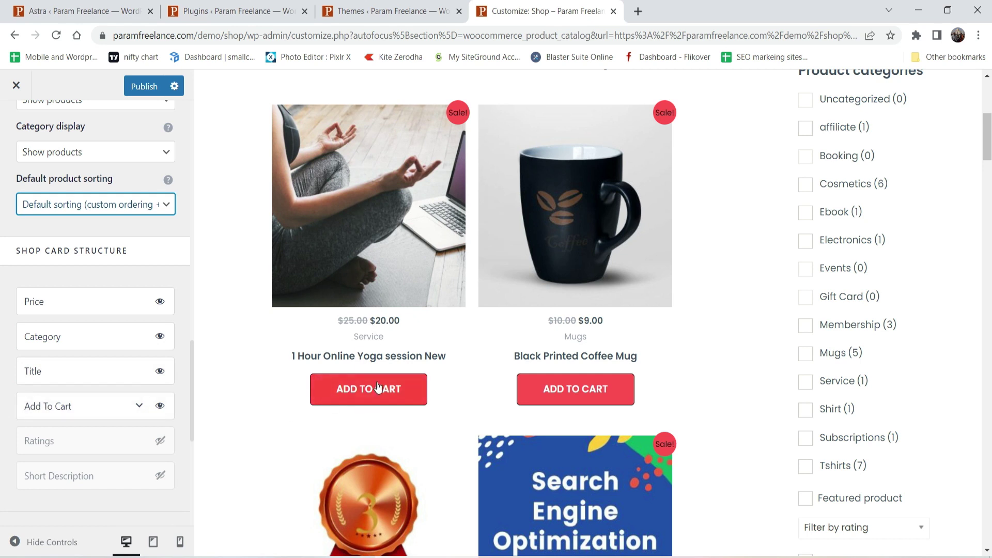
{"action": "left_click", "coordinate": [162, 336]}
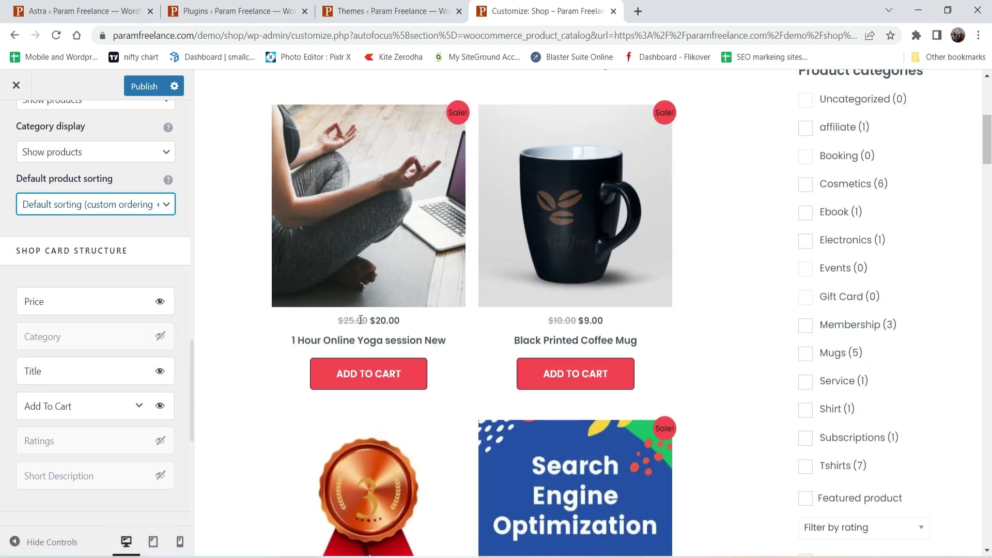
{"action": "left_click", "coordinate": [161, 371]}
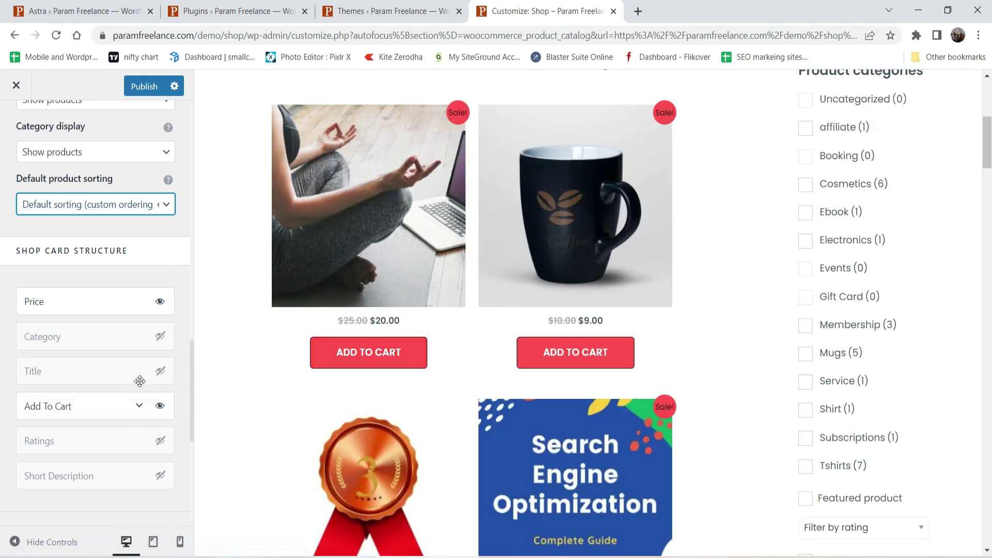
{"action": "left_click", "coordinate": [160, 373]}
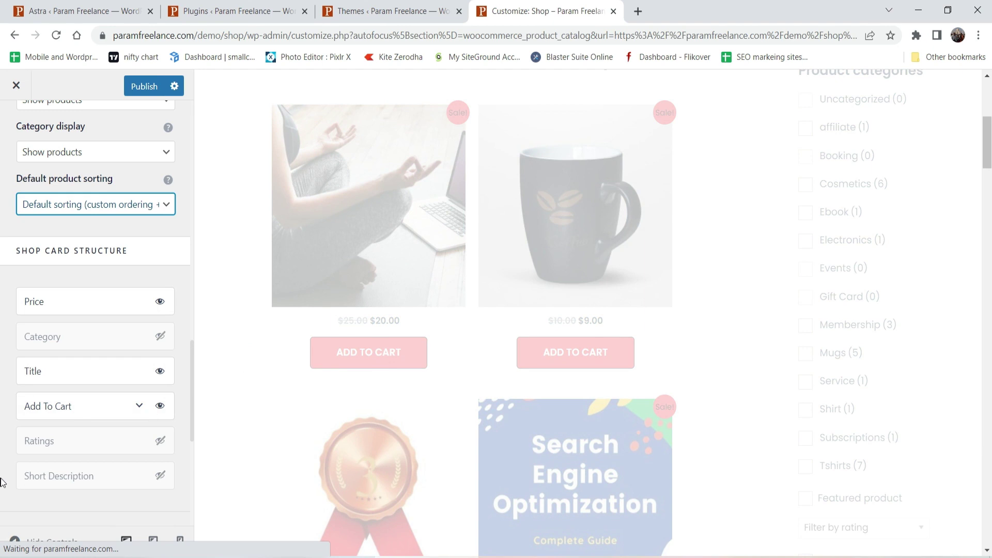
{"action": "left_click", "coordinate": [169, 442]}
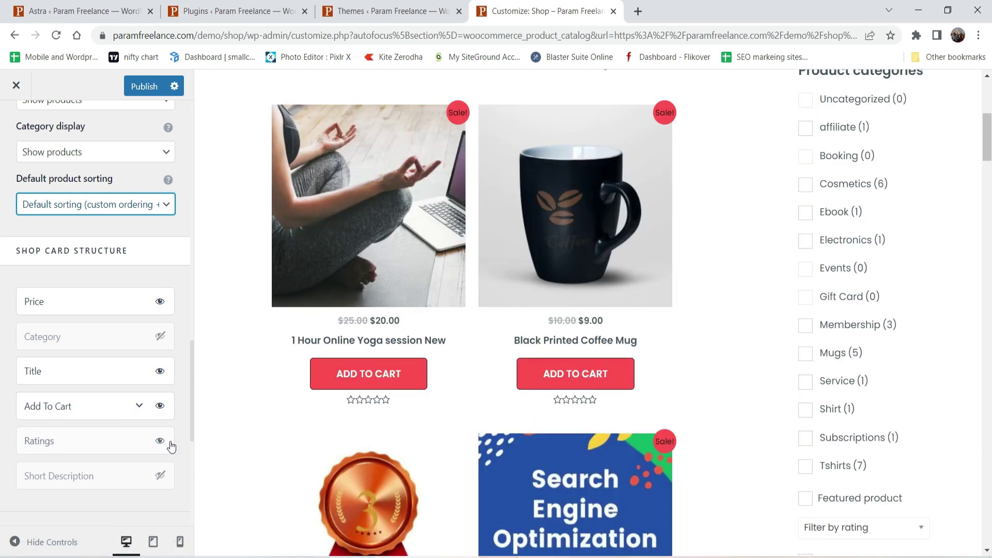
{"action": "scroll", "coordinate": [327, 350], "scroll_direction": "down", "scroll_amount": 5}
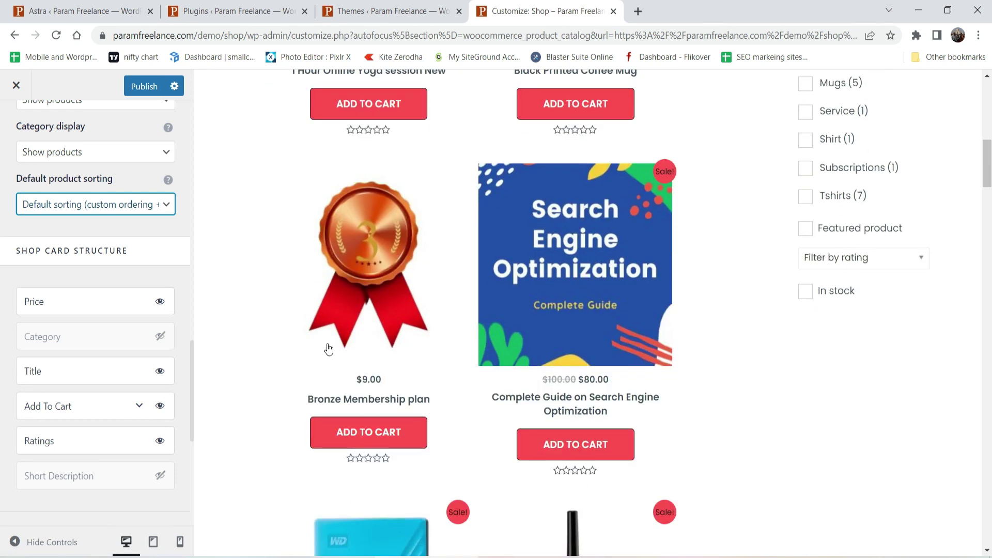
{"action": "scroll", "coordinate": [325, 342], "scroll_direction": "up", "scroll_amount": 4}
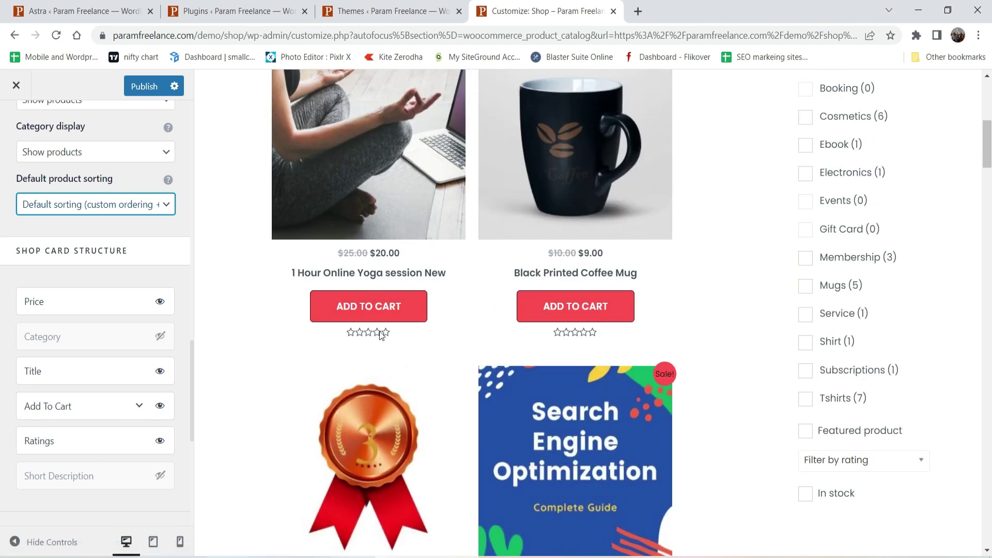
- Enable Short Description below Title and move Ratings to the top of Shop Card Structure
{"action": "left_click", "coordinate": [161, 475]}
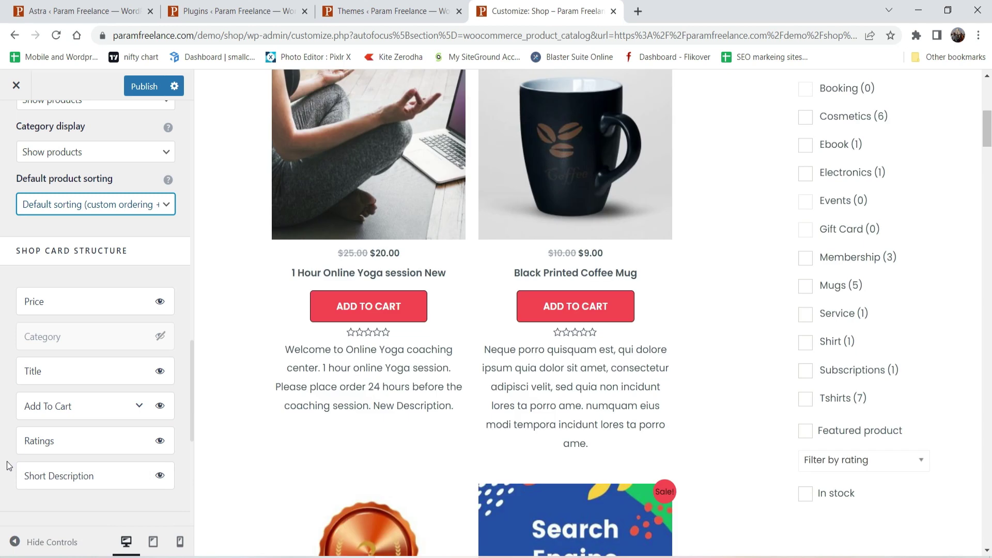
{"action": "left_click_drag", "start_coordinate": [86, 474], "coordinate": [83, 402]}
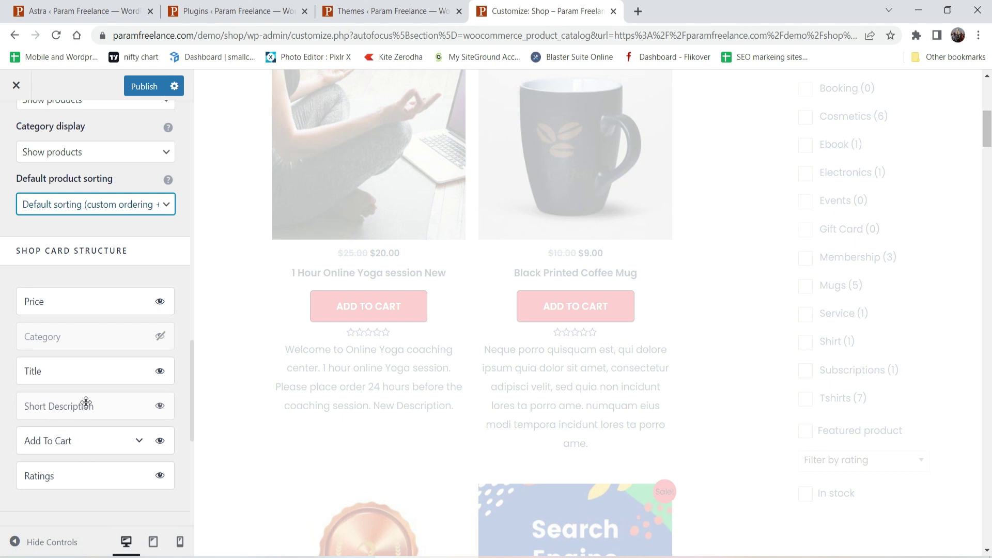
{"action": "left_click_drag", "start_coordinate": [83, 475], "coordinate": [82, 301]}
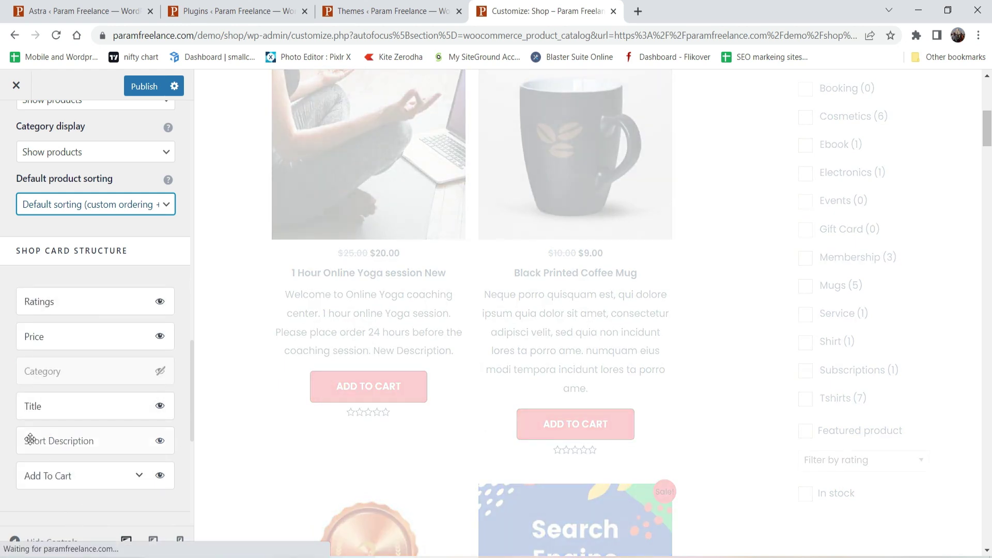
{"action": "scroll", "coordinate": [708, 295], "scroll_direction": "down", "scroll_amount": 1}
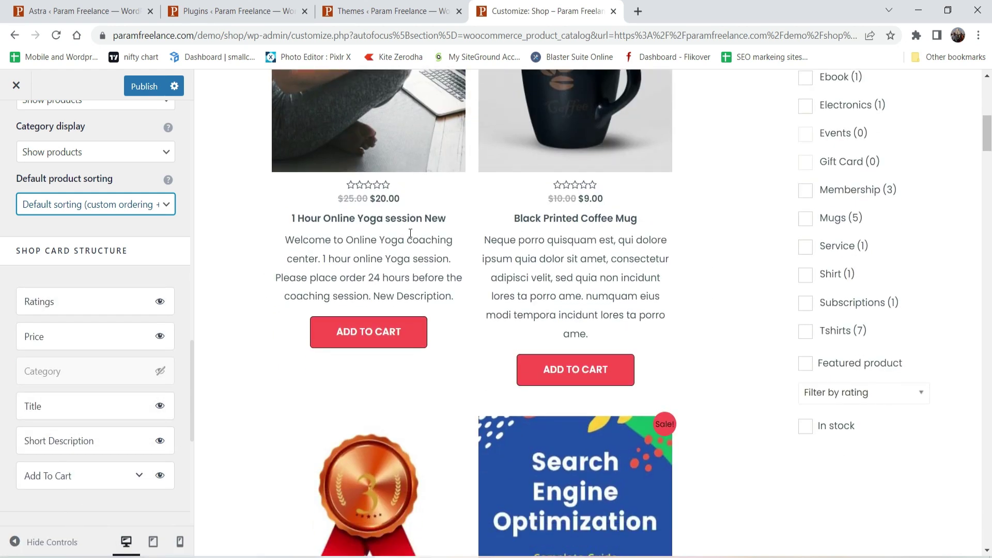
{"action": "scroll", "coordinate": [604, 253], "scroll_direction": "down", "scroll_amount": 2}
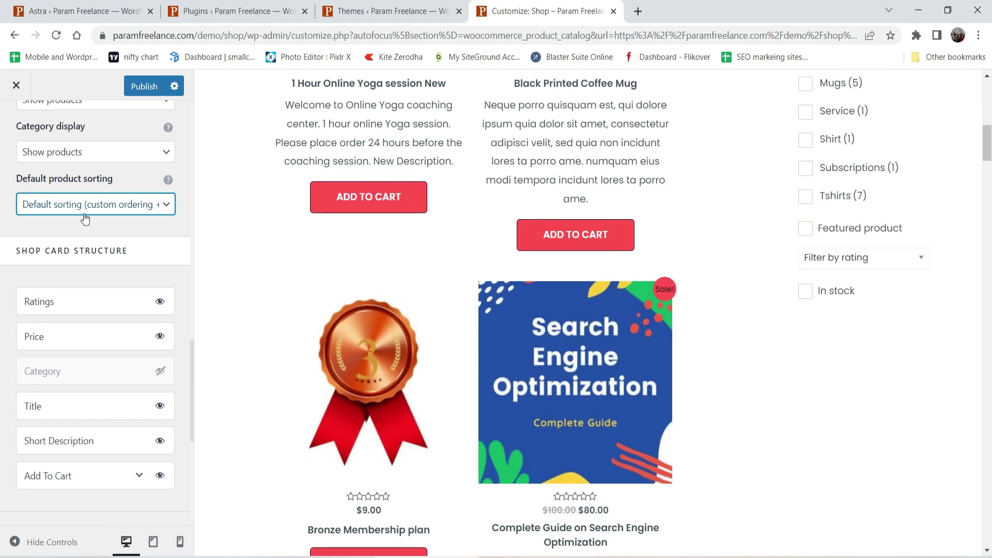
{"action": "scroll", "coordinate": [87, 224], "scroll_direction": "down", "scroll_amount": 6}
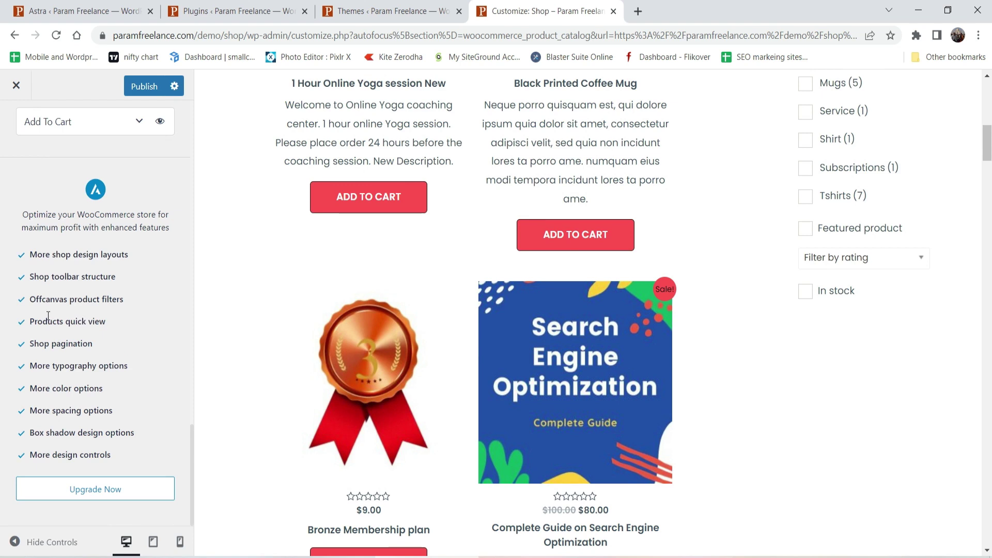
- Choose Design 2 for Shop Card Design and check the sale badges and cart icons in the preview
{"action": "scroll", "coordinate": [93, 298], "scroll_direction": "up", "scroll_amount": 10}
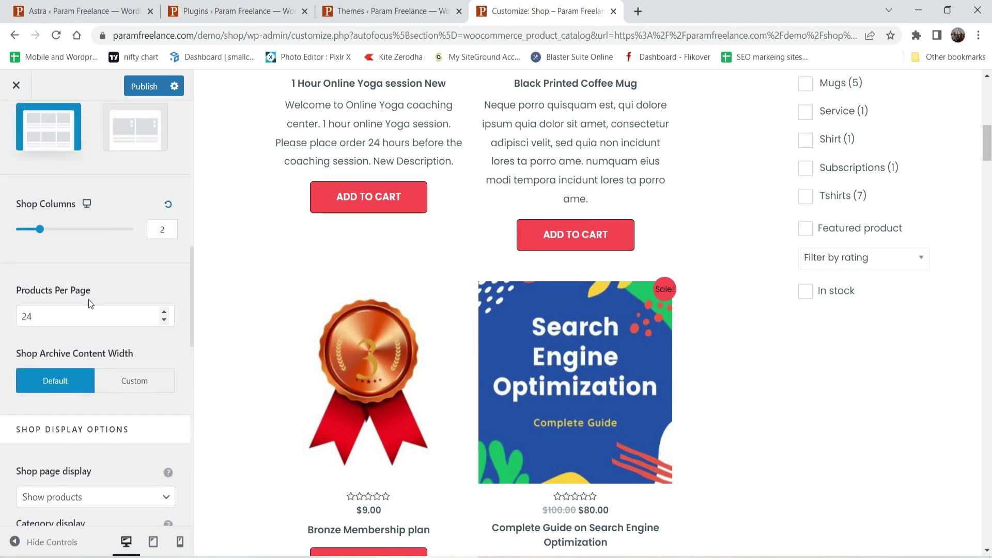
{"action": "scroll", "coordinate": [89, 331], "scroll_direction": "down", "scroll_amount": 1}
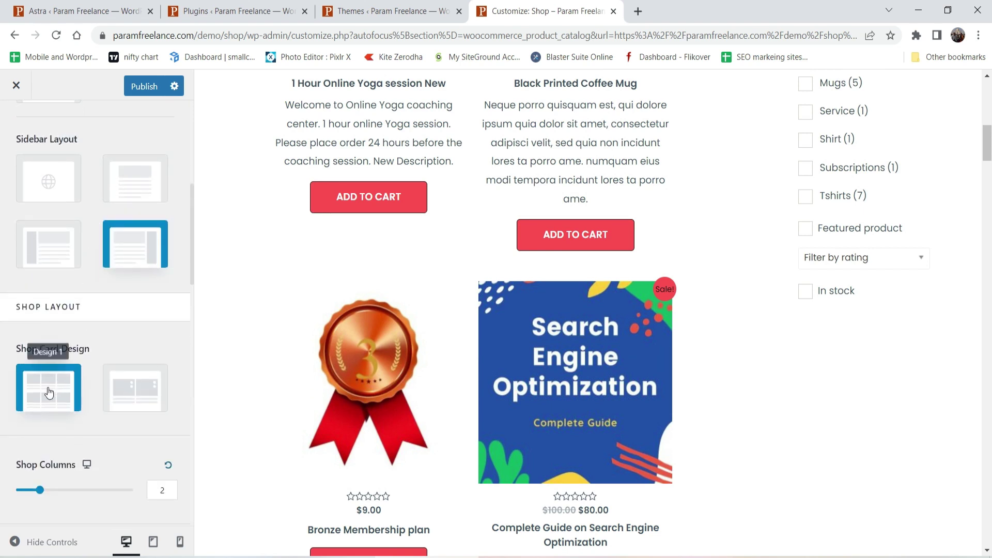
{"action": "scroll", "coordinate": [399, 346], "scroll_direction": "up", "scroll_amount": 1}
{"action": "scroll", "coordinate": [399, 346], "scroll_direction": "up", "scroll_amount": 10}
{"action": "scroll", "coordinate": [33, 251], "scroll_direction": "down", "scroll_amount": 3}
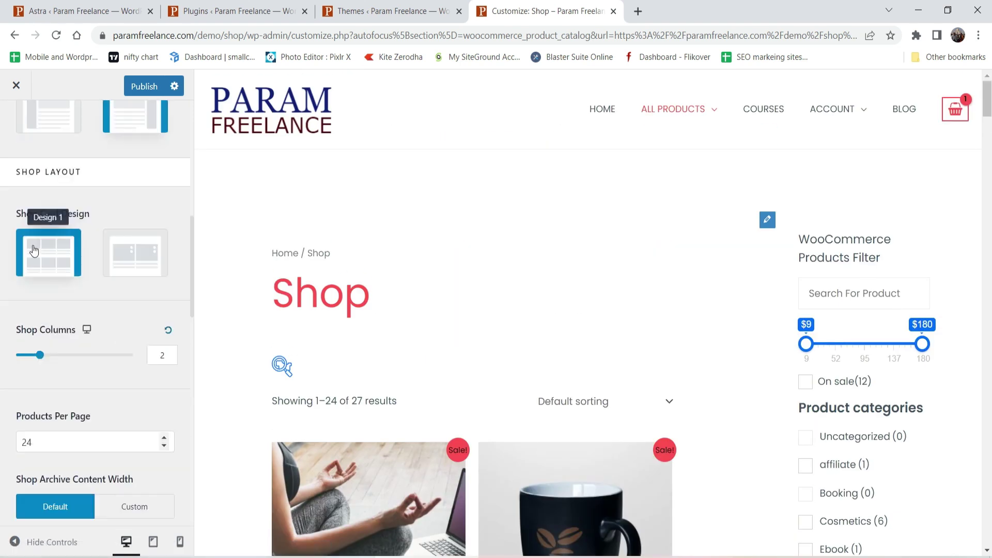
{"action": "left_click", "coordinate": [130, 265]}
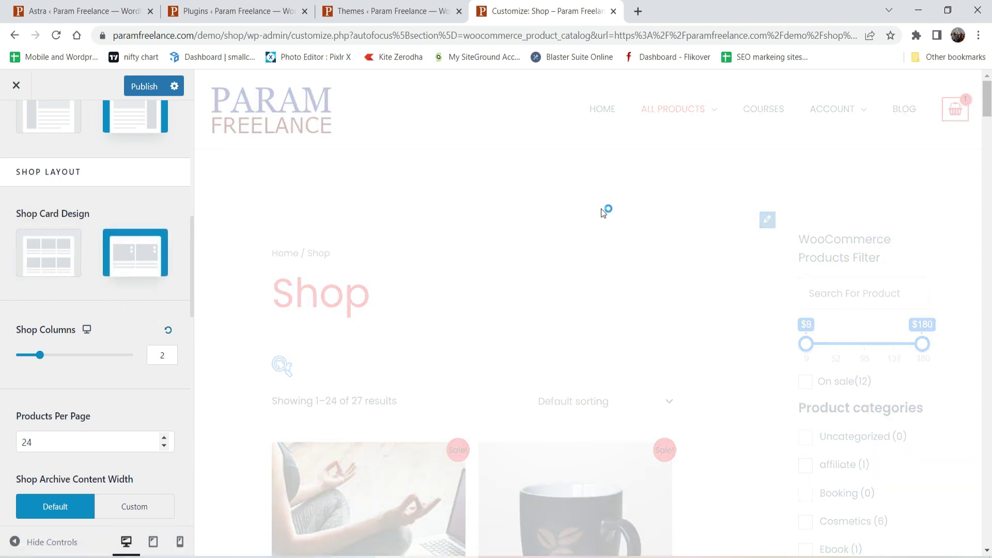
{"action": "scroll", "coordinate": [592, 216], "scroll_direction": "down", "scroll_amount": 4}
{"action": "mouse_move", "coordinate": [298, 269]}
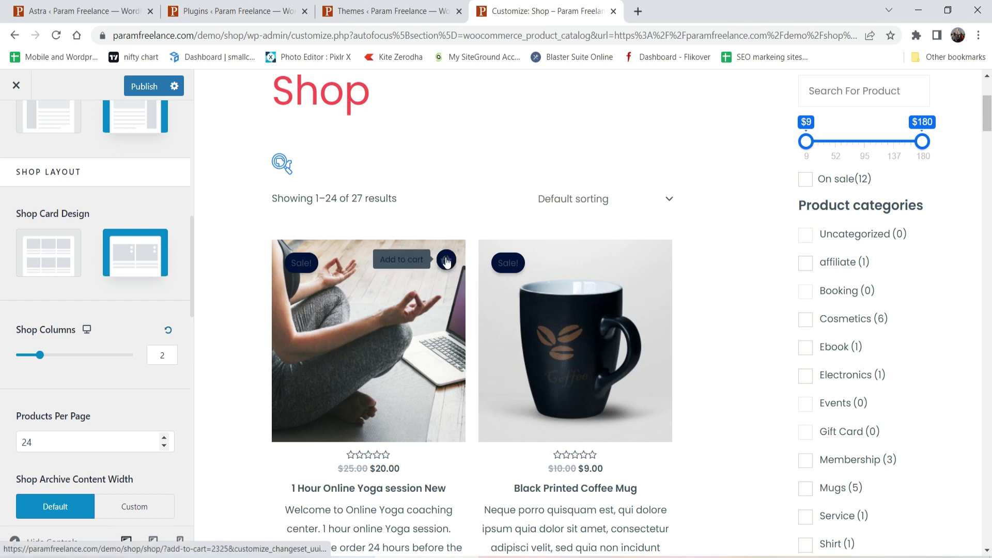
{"action": "scroll", "coordinate": [448, 262], "scroll_direction": "down", "scroll_amount": 3}
{"action": "scroll", "coordinate": [203, 195], "scroll_direction": "up", "scroll_amount": 1}
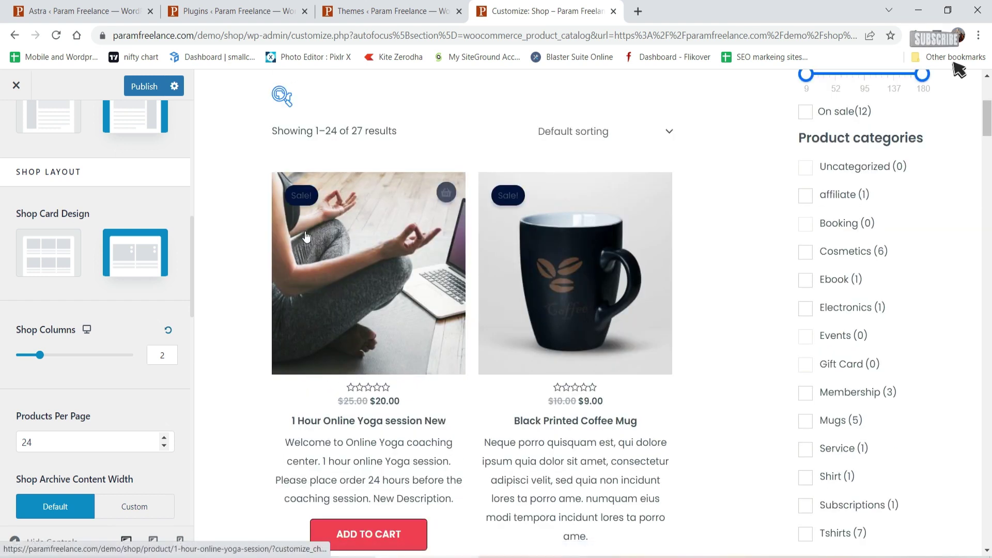
{"action": "scroll", "coordinate": [139, 168], "scroll_direction": "up", "scroll_amount": 10}
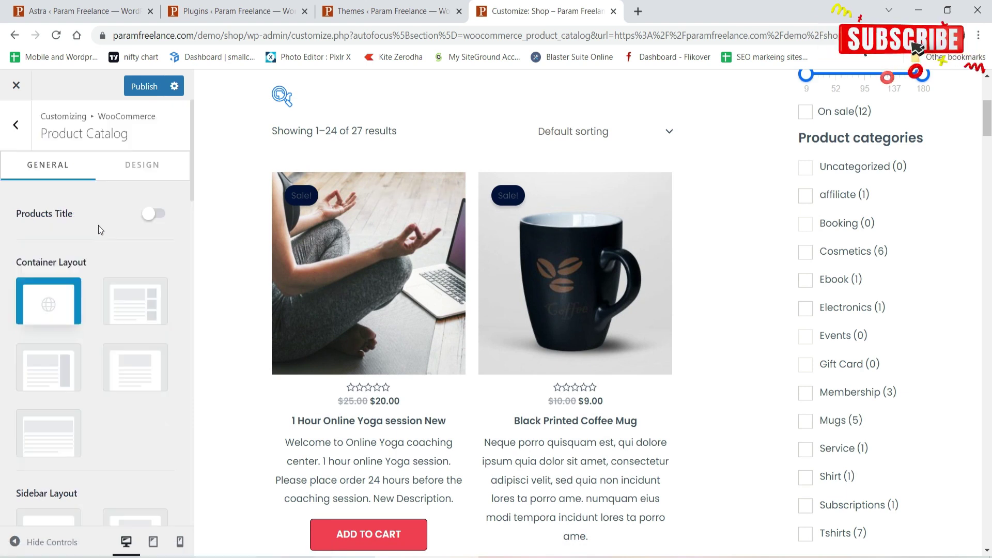
- Try right and left Horizontal Content Alignment, leave it centred, and publish the changes
{"action": "left_click", "coordinate": [140, 166]}
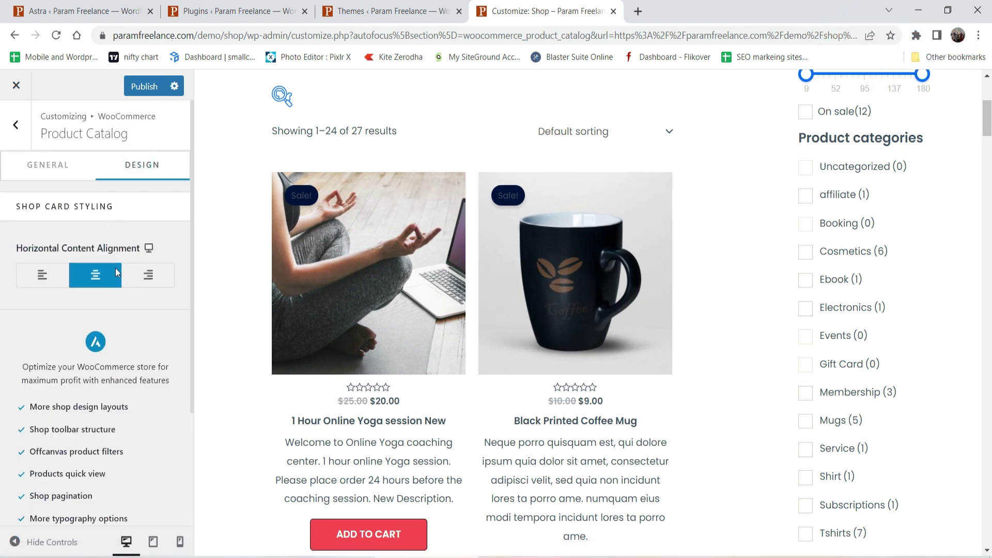
{"action": "scroll", "coordinate": [112, 285], "scroll_direction": "down", "scroll_amount": 4}
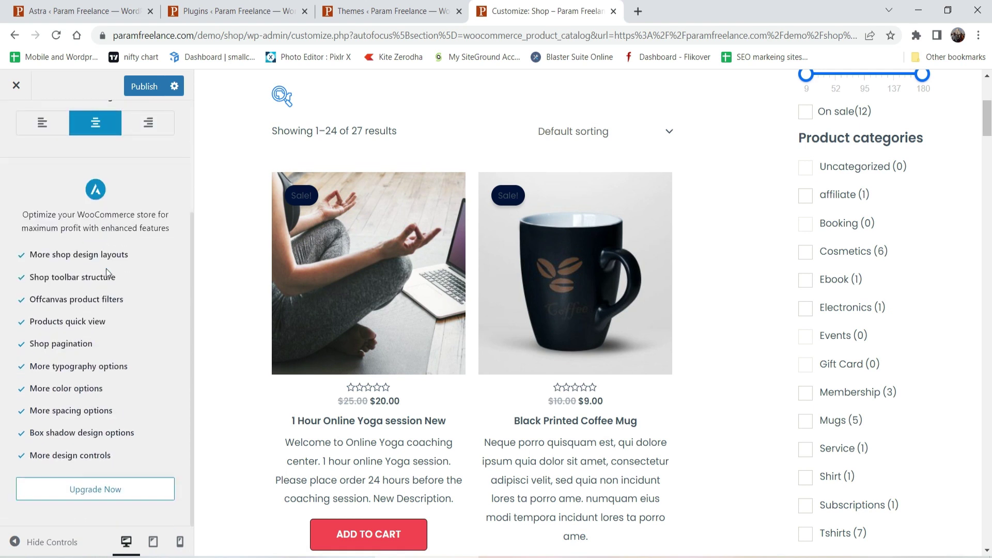
{"action": "scroll", "coordinate": [117, 254], "scroll_direction": "up", "scroll_amount": 4}
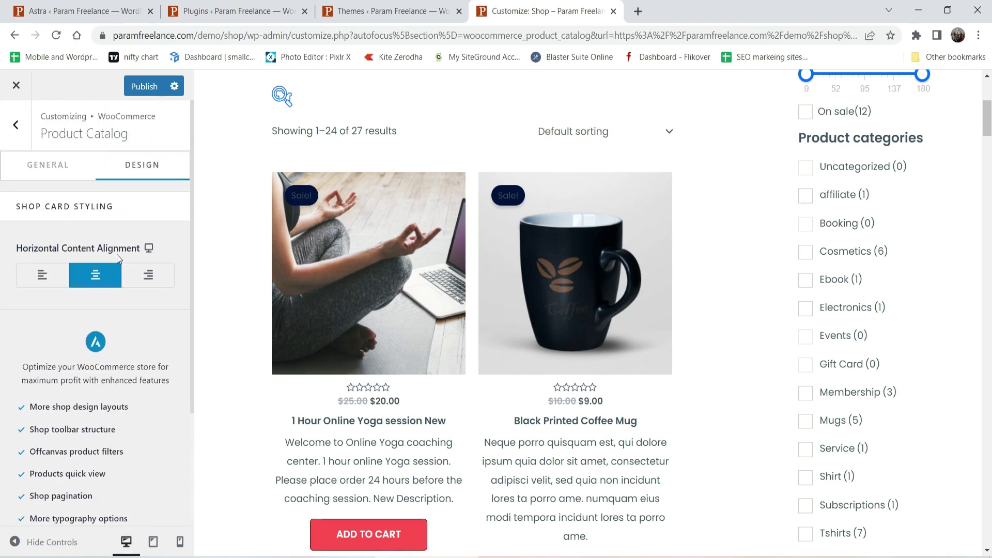
{"action": "left_click", "coordinate": [148, 279]}
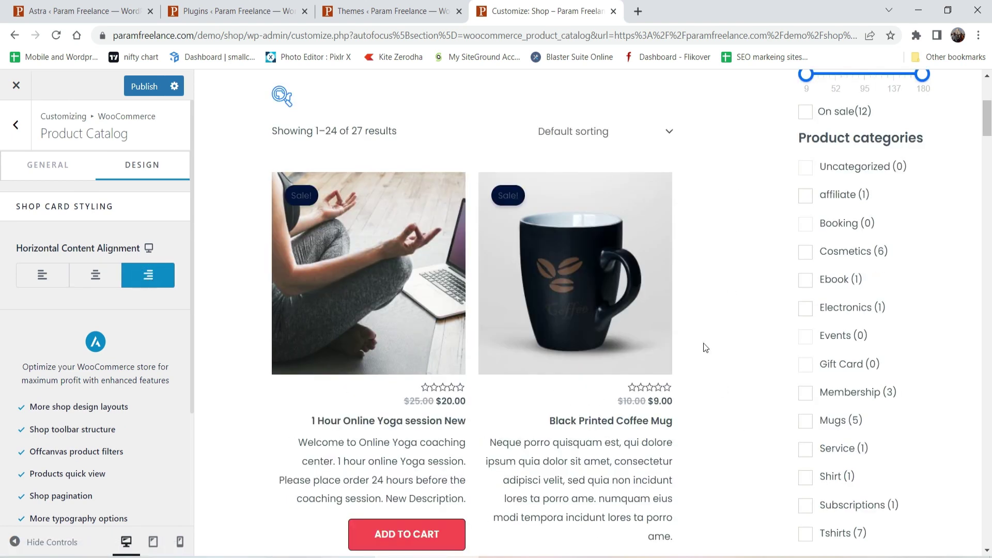
{"action": "scroll", "coordinate": [723, 388], "scroll_direction": "down", "scroll_amount": 4}
{"action": "left_click", "coordinate": [42, 275]}
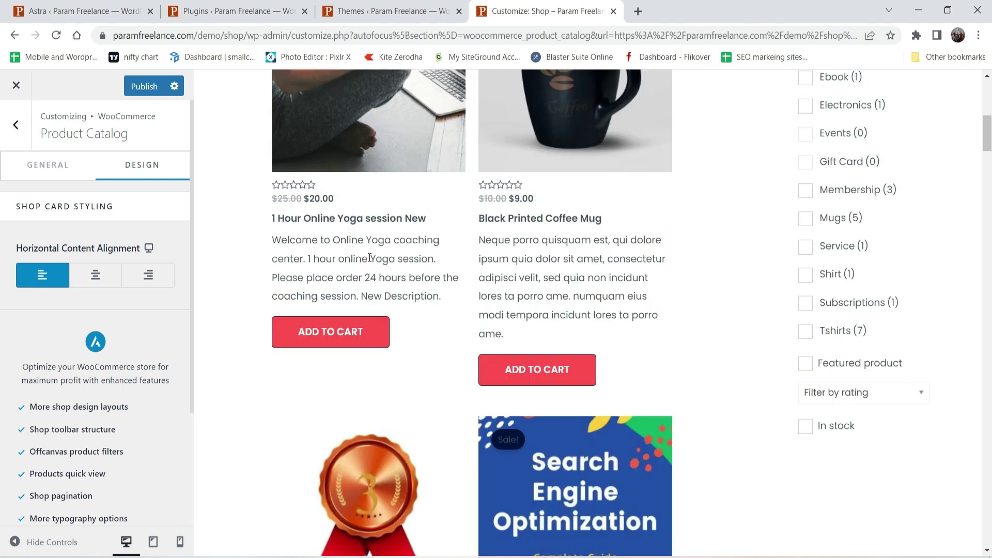
{"action": "left_click", "coordinate": [105, 278]}
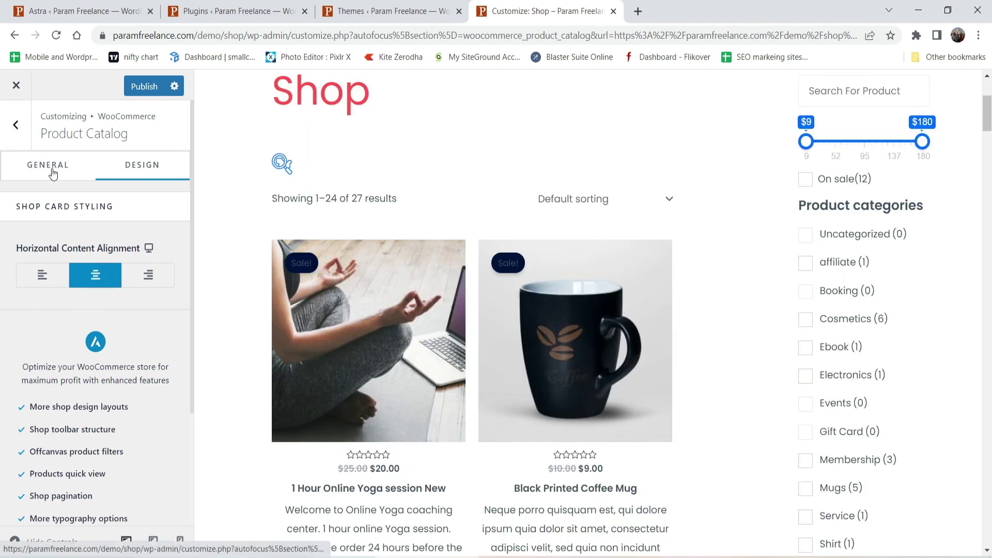
{"action": "left_click", "coordinate": [48, 168]}
{"action": "left_click", "coordinate": [144, 92]}
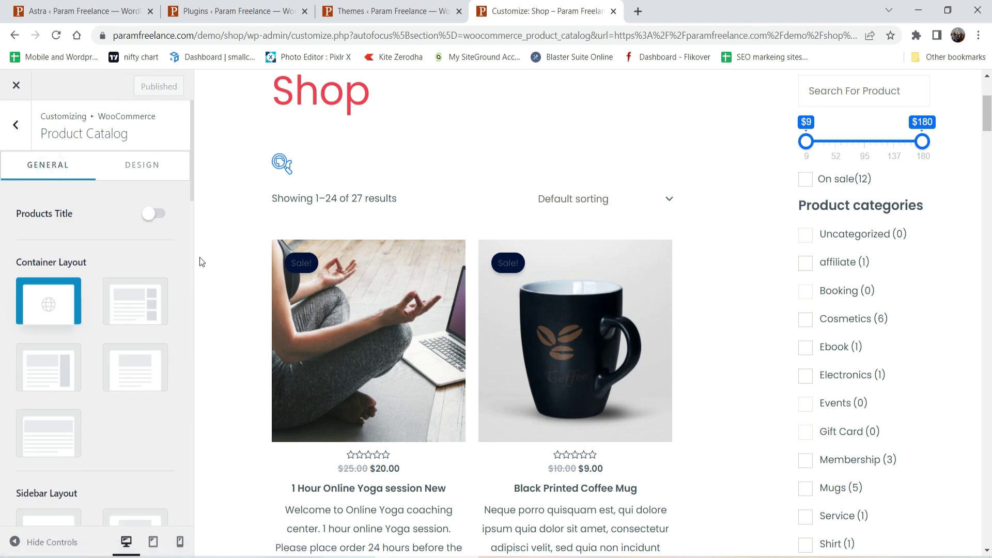
- Open the live site in a new tab from the WordPress Themes page
{"action": "left_click", "coordinate": [399, 10]}
{"action": "mouse_move", "coordinate": [72, 82]}
{"action": "right_click", "coordinate": [44, 106]}
{"action": "left_click", "coordinate": [85, 110]}
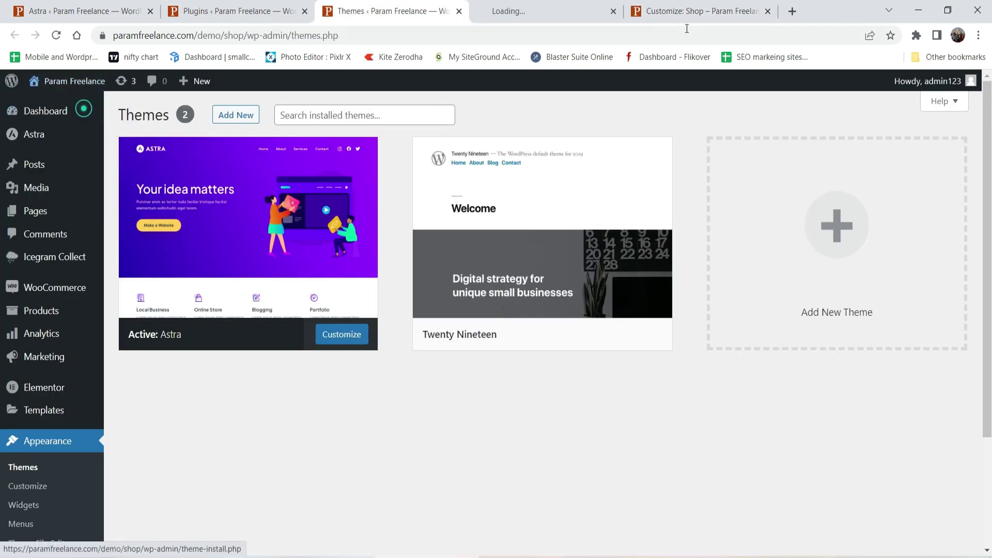
{"action": "left_click_drag", "start_coordinate": [527, 11], "coordinate": [680, 16]}
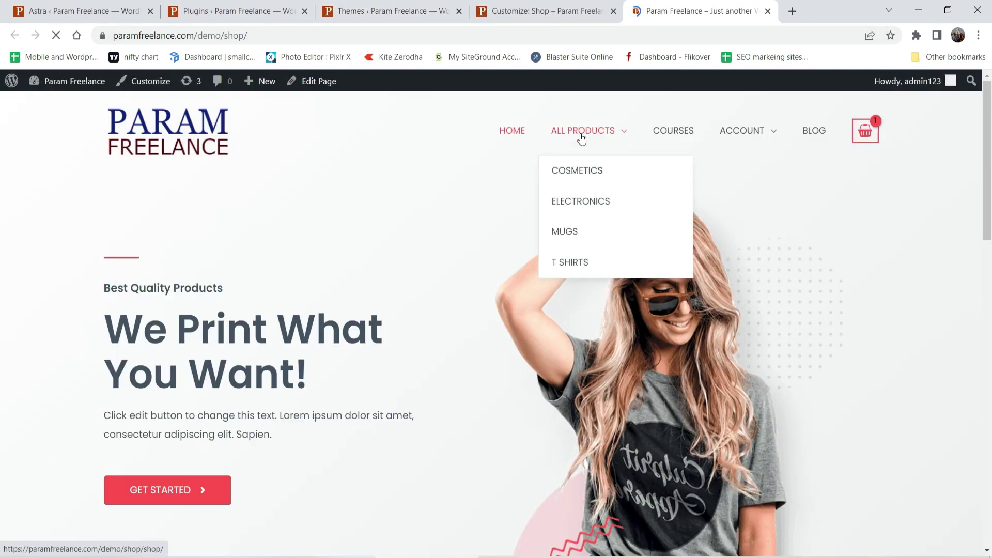
- Add the Black Printed Coffee Mug to the cart from the All Products shop page
{"action": "left_click", "coordinate": [581, 136]}
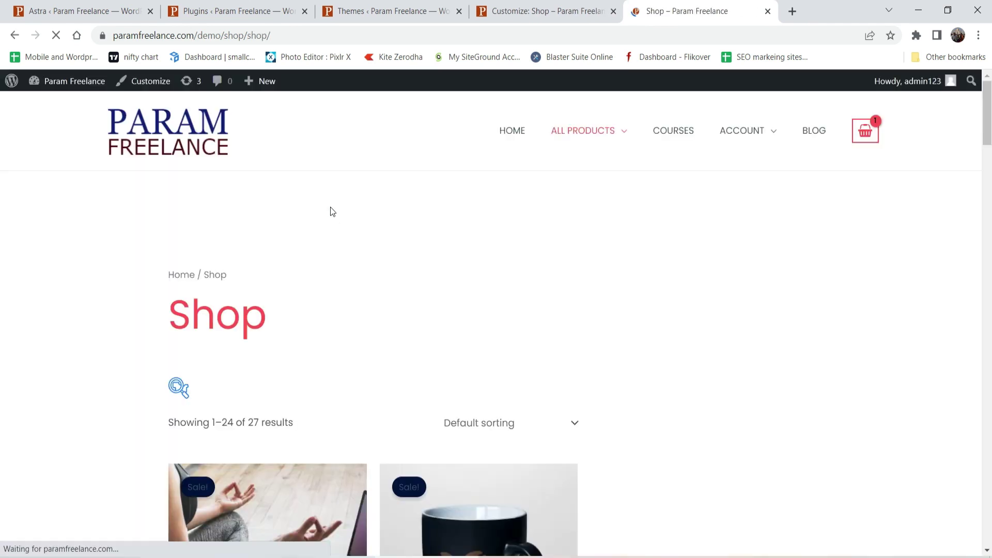
{"action": "scroll", "coordinate": [639, 226], "scroll_direction": "down", "scroll_amount": 8}
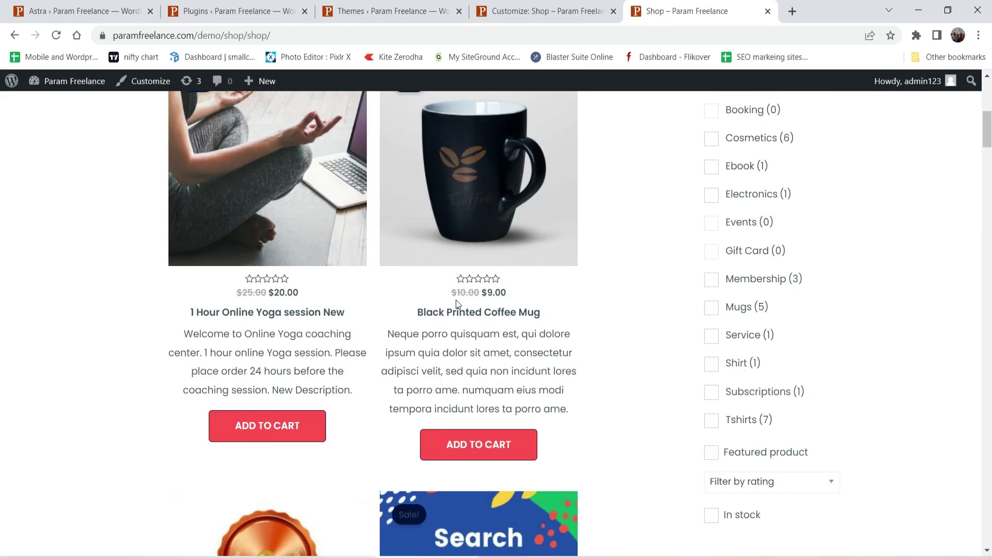
{"action": "scroll", "coordinate": [636, 332], "scroll_direction": "up", "scroll_amount": 4}
{"action": "scroll", "coordinate": [517, 361], "scroll_direction": "down", "scroll_amount": 5}
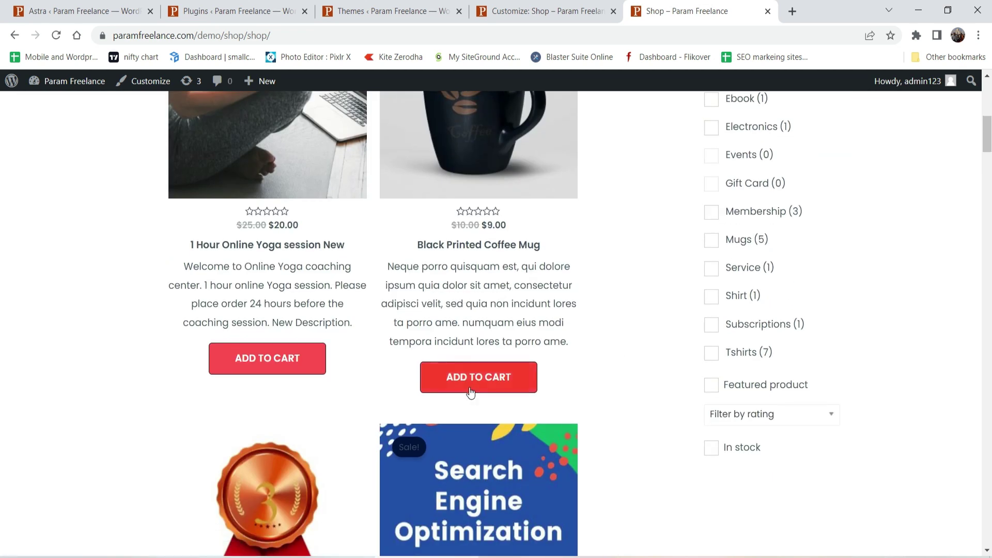
{"action": "scroll", "coordinate": [576, 334], "scroll_direction": "up", "scroll_amount": 5}
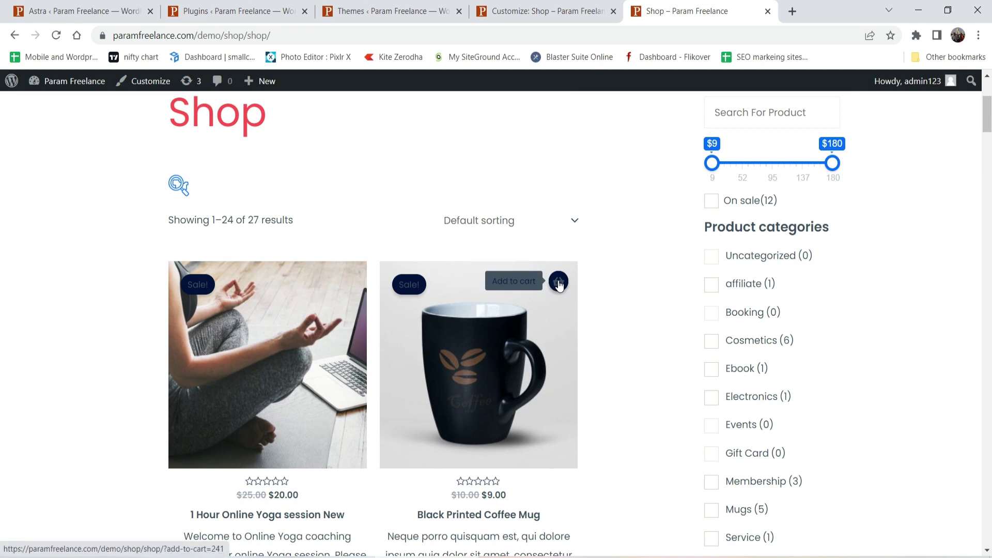
{"action": "left_click", "coordinate": [558, 282]}
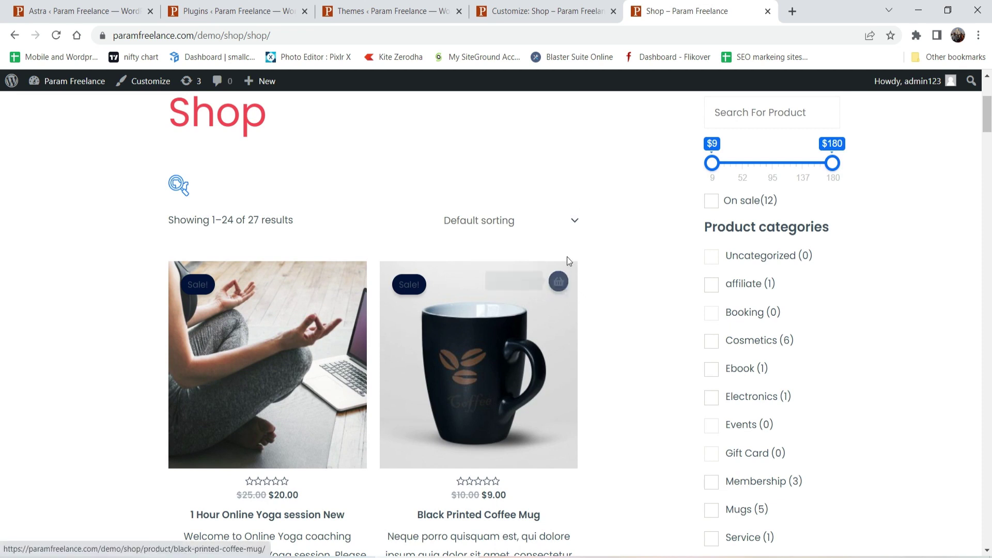
- Activate Astra Pro, enable Colors & Background and Typography, then activate all modules
{"action": "left_click", "coordinate": [278, 12]}
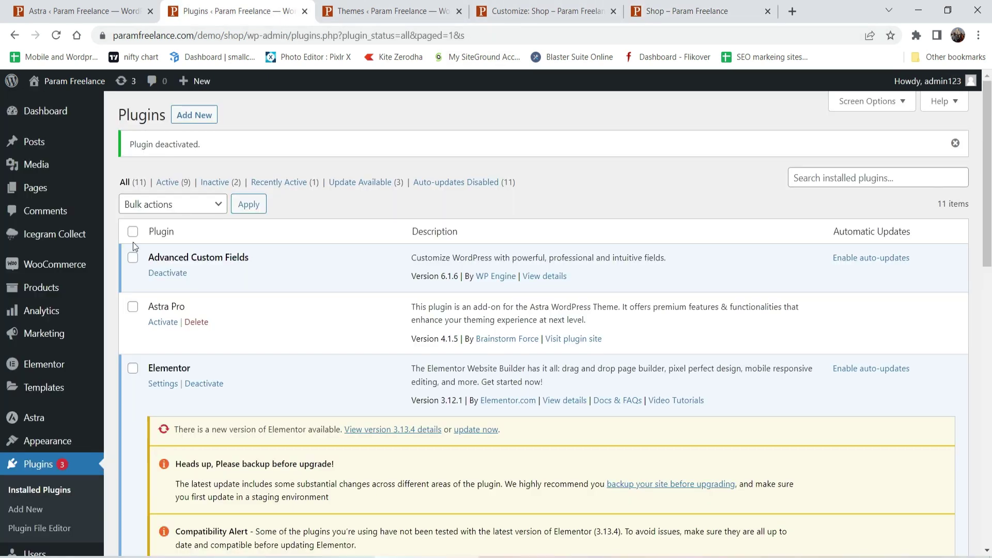
{"action": "left_click", "coordinate": [161, 324]}
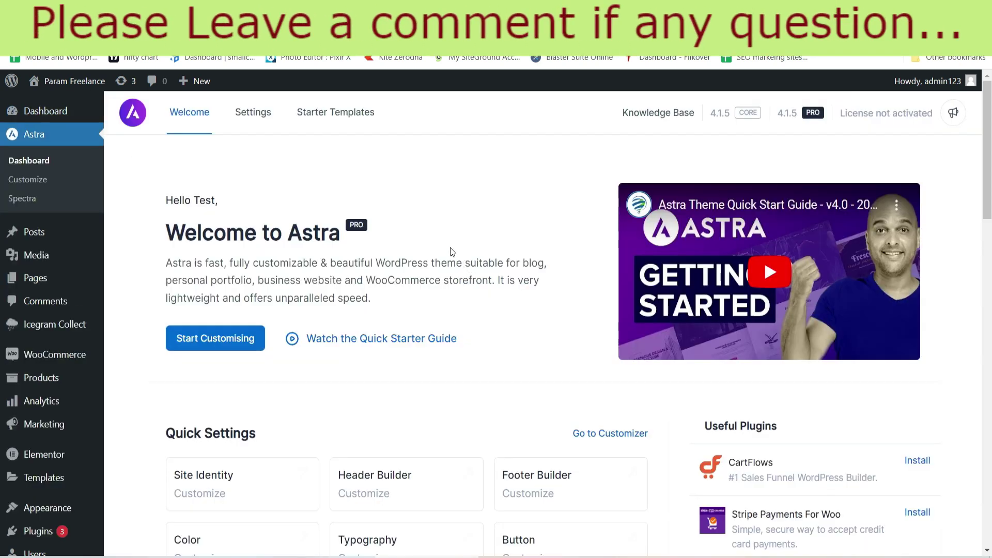
{"action": "scroll", "coordinate": [450, 248], "scroll_direction": "down", "scroll_amount": 10}
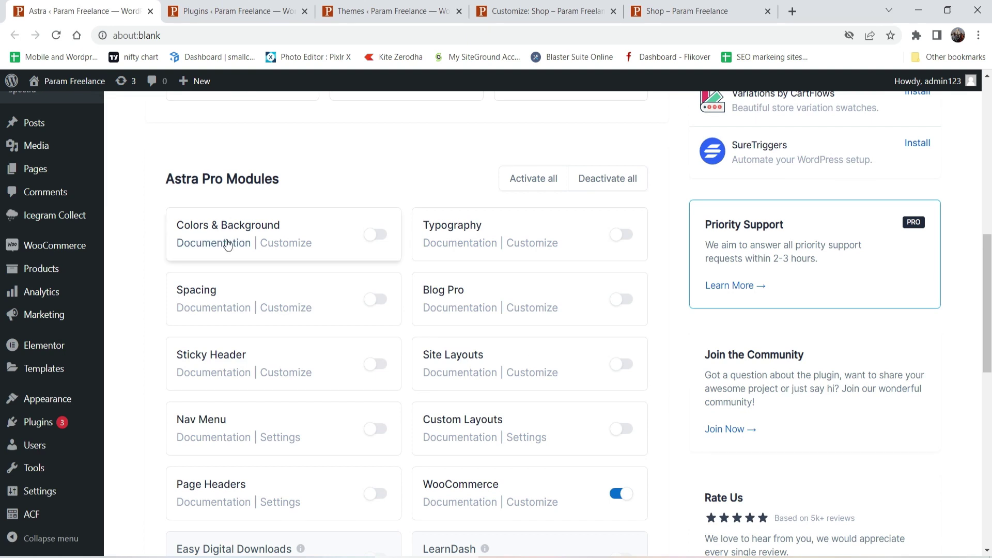
{"action": "left_click", "coordinate": [376, 235]}
{"action": "left_click", "coordinate": [627, 239]}
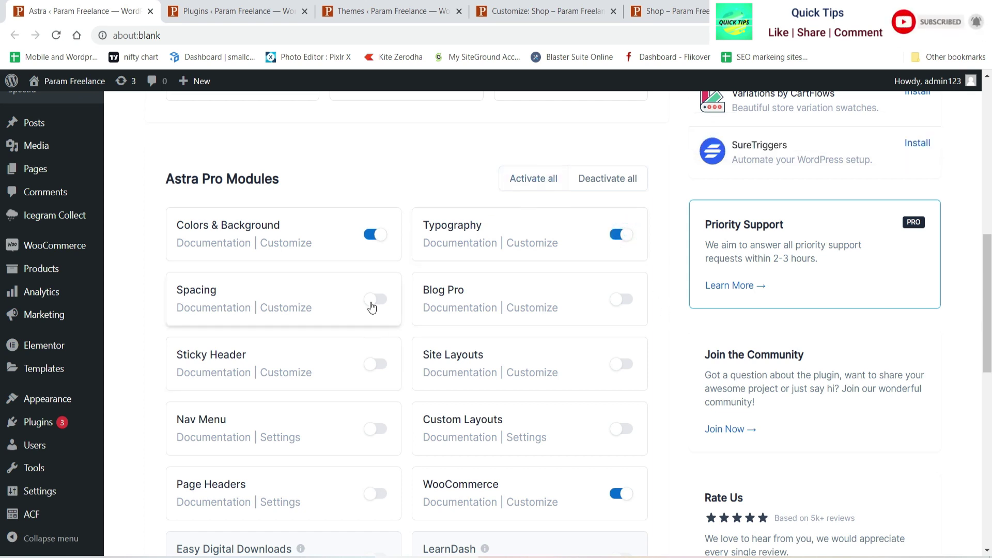
{"action": "left_click", "coordinate": [522, 181]}
{"action": "scroll", "coordinate": [157, 292], "scroll_direction": "down", "scroll_amount": 4}
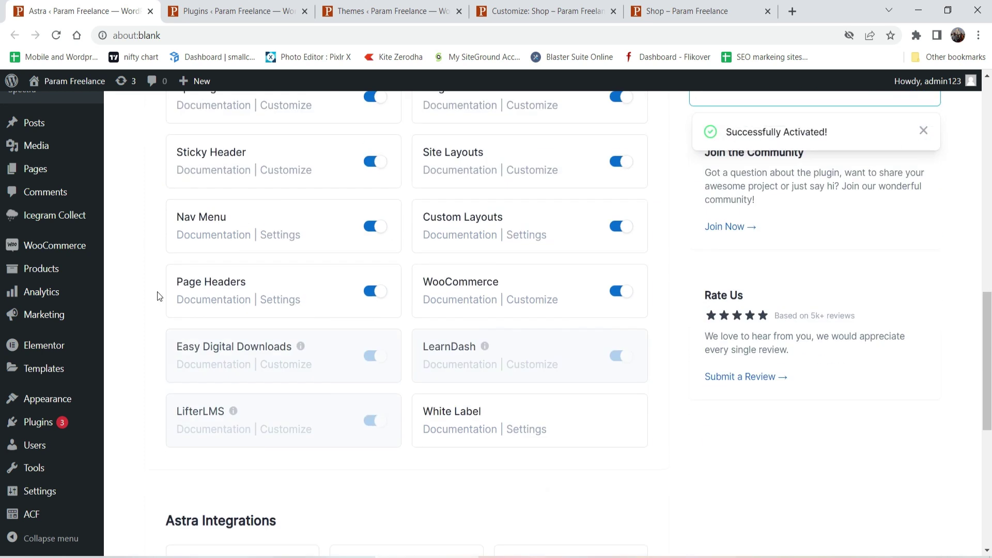
{"action": "scroll", "coordinate": [157, 292], "scroll_direction": "down", "scroll_amount": 1}
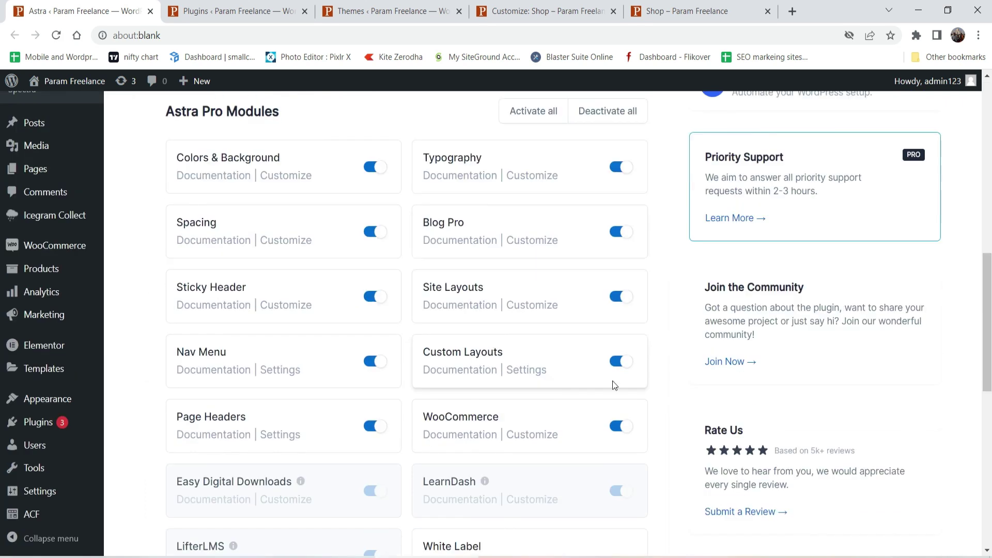
- Reload the Product Catalog customizer and hide short descriptions on shop cards
{"action": "left_click", "coordinate": [523, 10]}
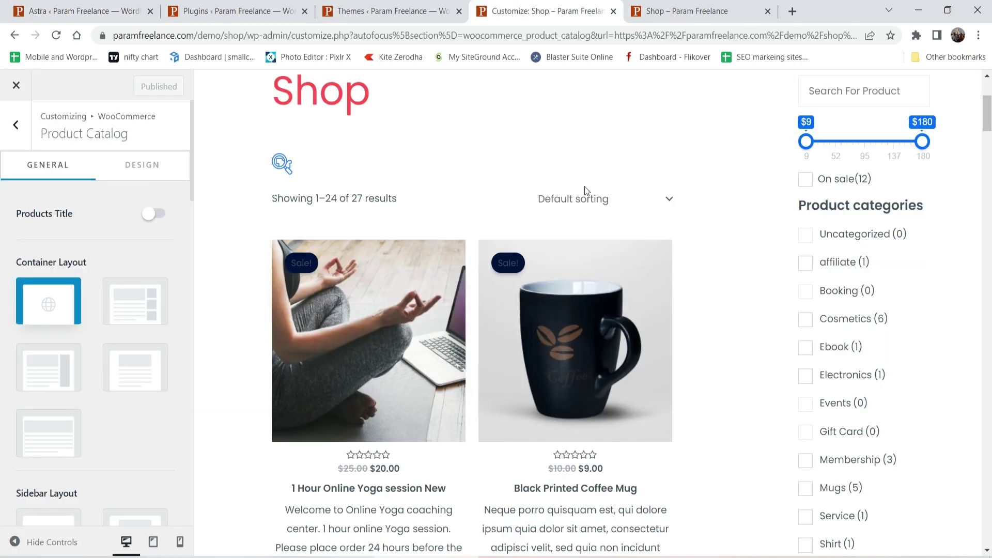
{"action": "key", "text": "F5"}
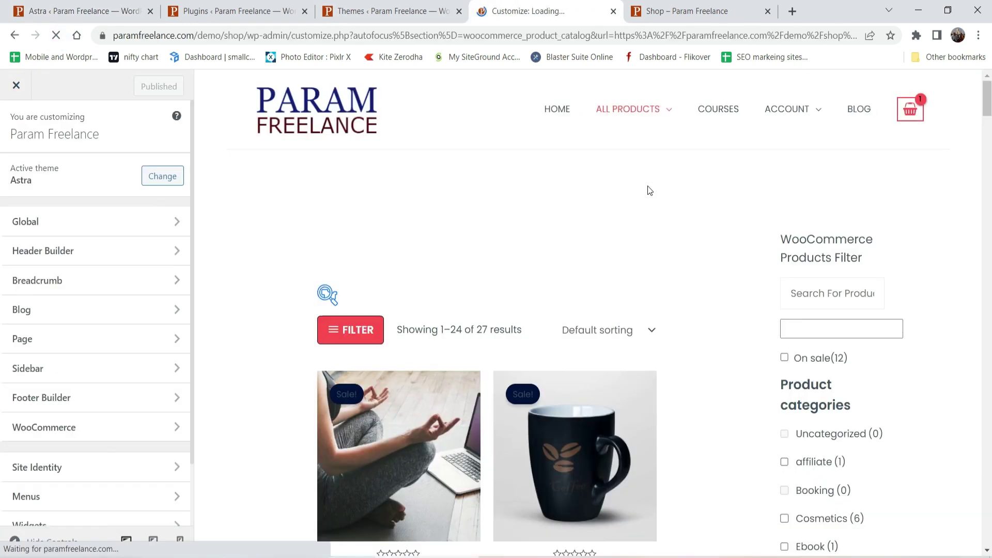
{"action": "scroll", "coordinate": [711, 261], "scroll_direction": "down", "scroll_amount": 5}
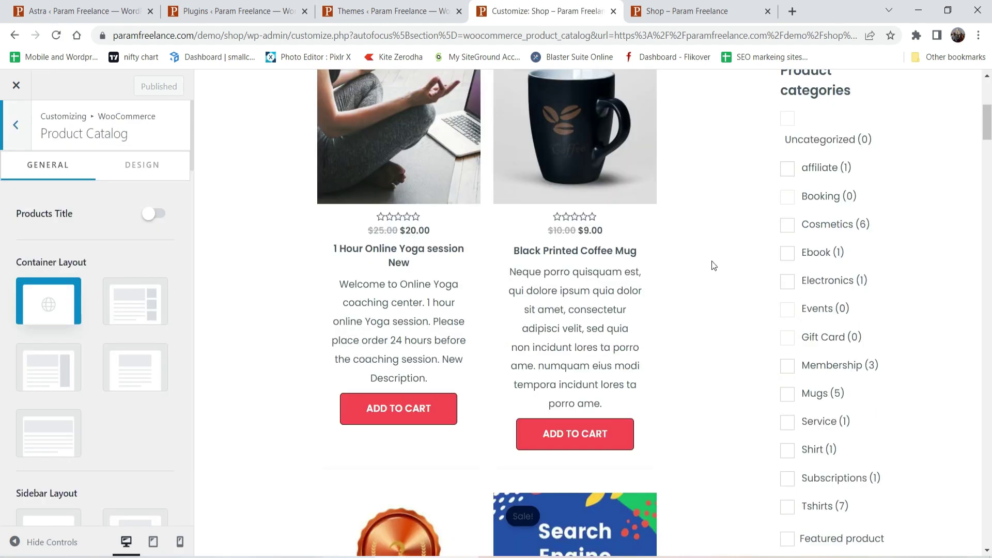
{"action": "scroll", "coordinate": [126, 326], "scroll_direction": "down", "scroll_amount": 8}
{"action": "scroll", "coordinate": [126, 316], "scroll_direction": "down", "scroll_amount": 8}
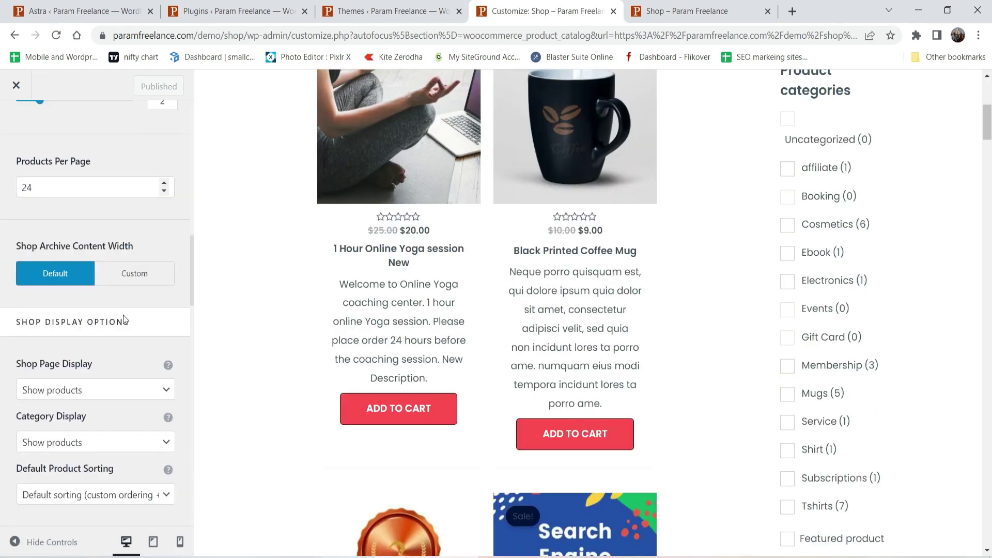
{"action": "left_click", "coordinate": [159, 426]}
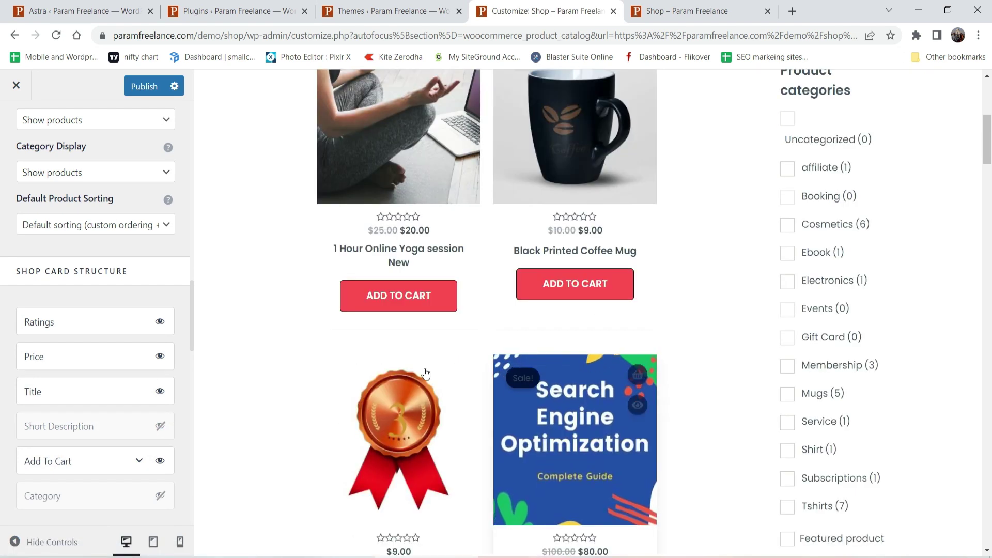
- Switch to the Product Catalog's Design settings
{"action": "scroll", "coordinate": [48, 336], "scroll_direction": "up", "scroll_amount": 15}
{"action": "scroll", "coordinate": [95, 262], "scroll_direction": "up", "scroll_amount": 3}
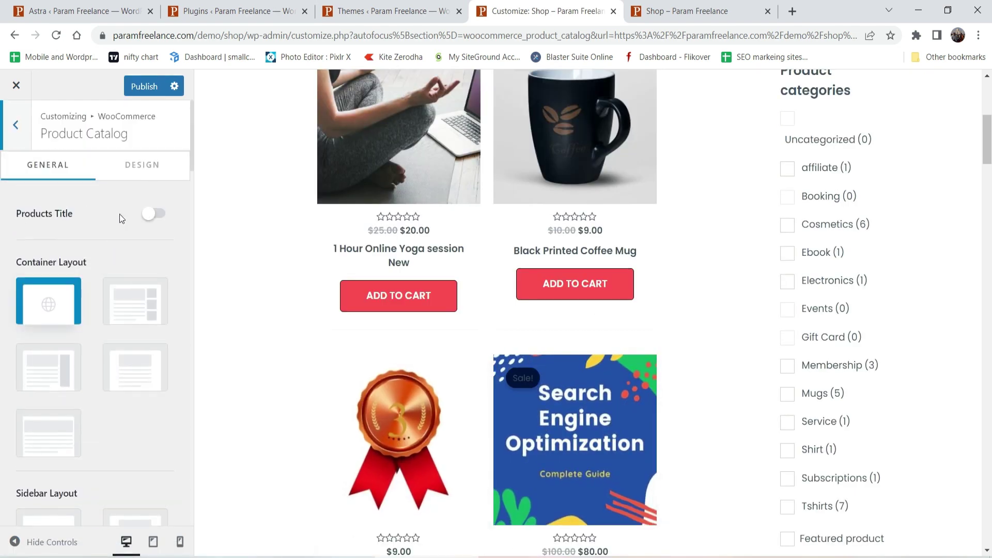
{"action": "left_click", "coordinate": [135, 164]}
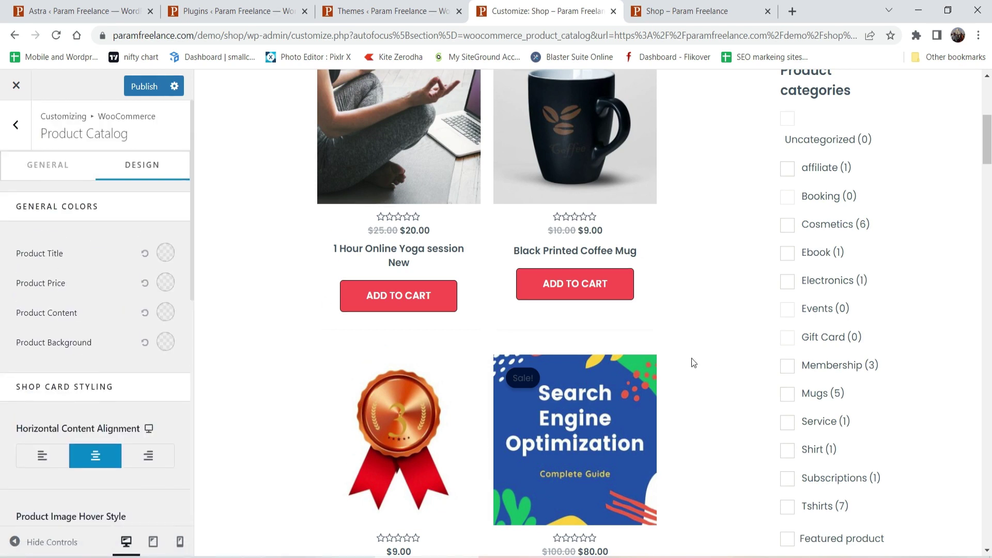
- Make product titles dark blue and product prices red
{"action": "scroll", "coordinate": [692, 359], "scroll_direction": "up", "scroll_amount": 6}
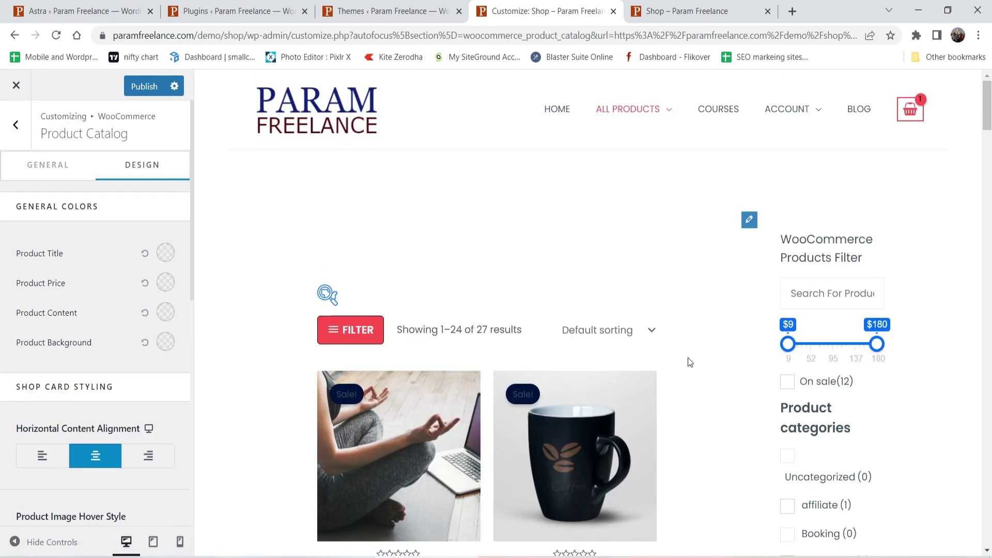
{"action": "scroll", "coordinate": [669, 299], "scroll_direction": "down", "scroll_amount": 3}
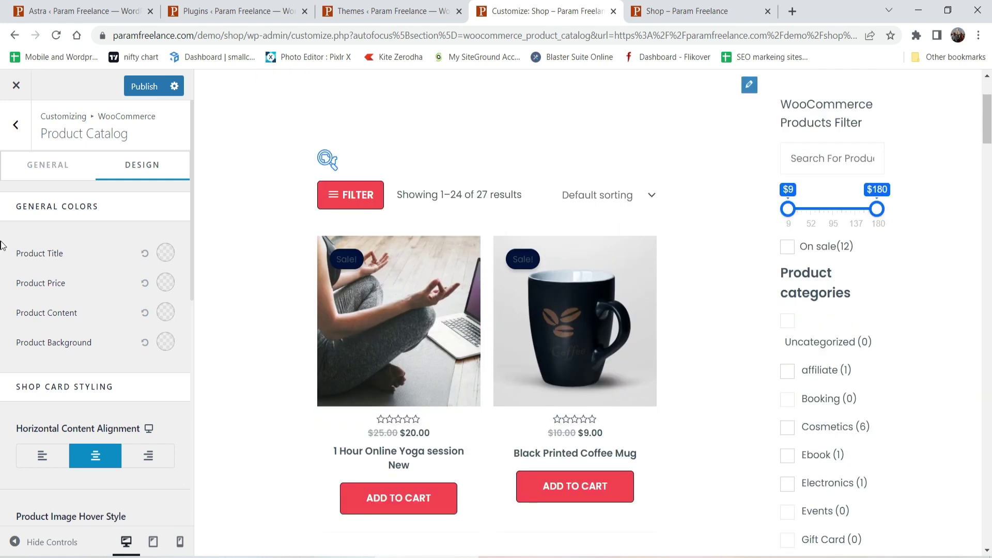
{"action": "left_click", "coordinate": [165, 252]}
{"action": "left_click", "coordinate": [128, 283]}
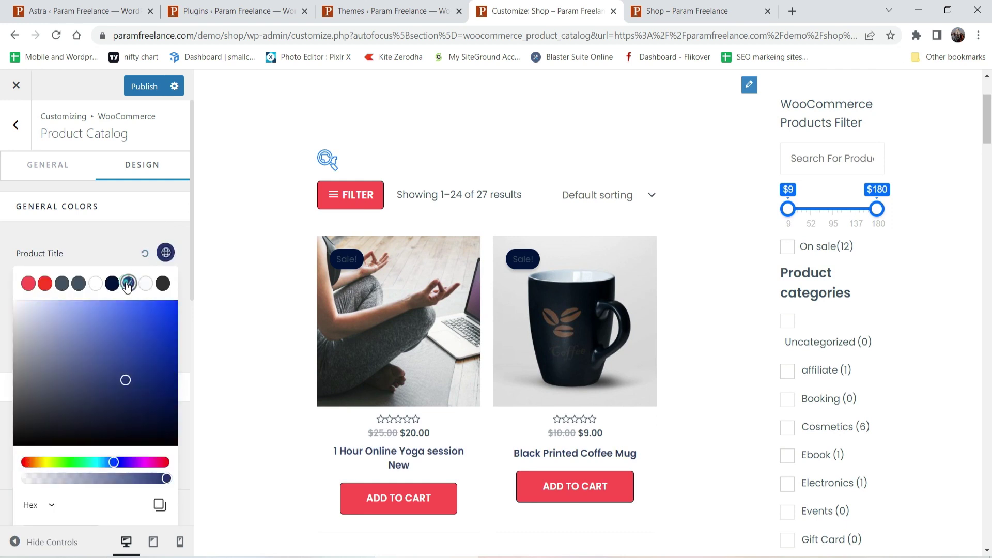
{"action": "left_click", "coordinate": [134, 365]}
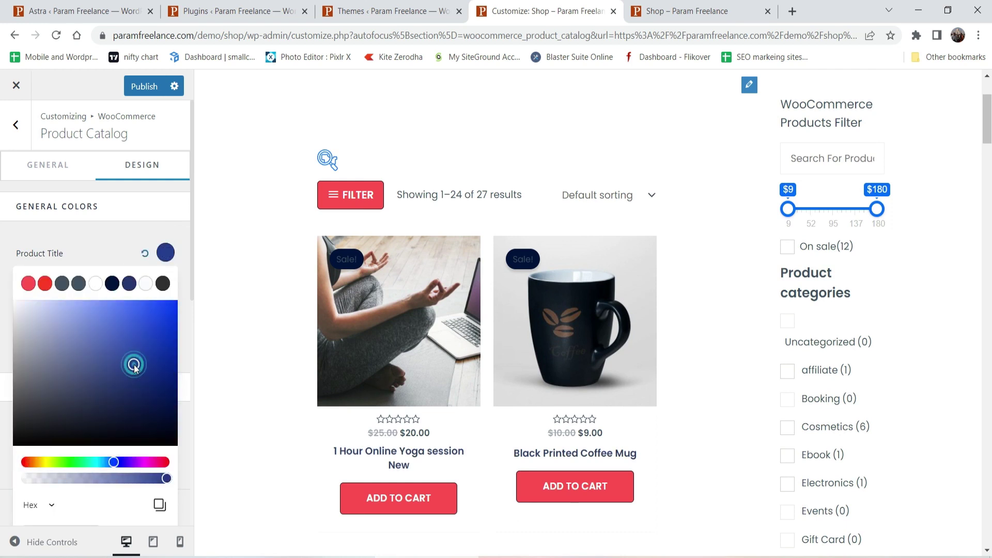
{"action": "left_click", "coordinate": [104, 248]}
{"action": "left_click", "coordinate": [164, 283]}
{"action": "left_click", "coordinate": [134, 366]}
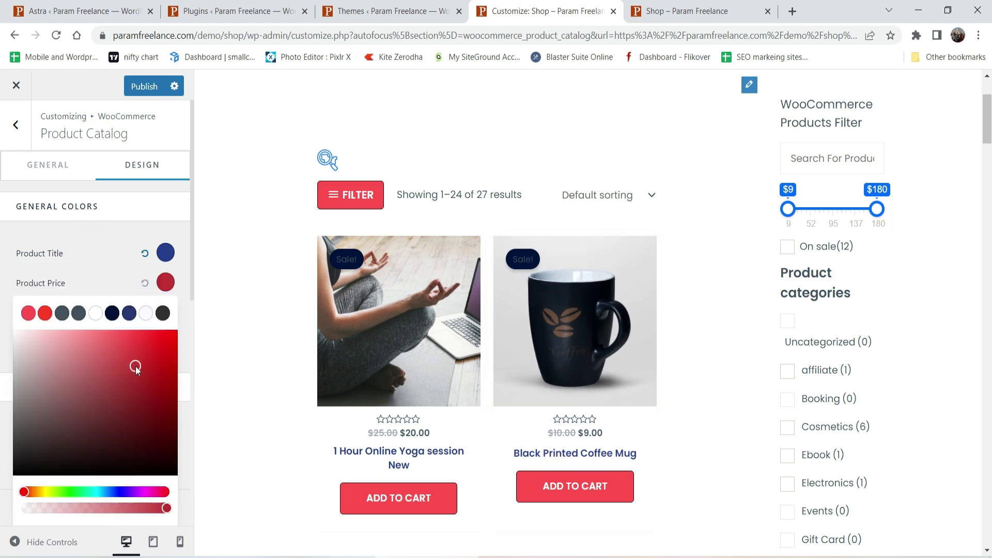
{"action": "left_click", "coordinate": [98, 270]}
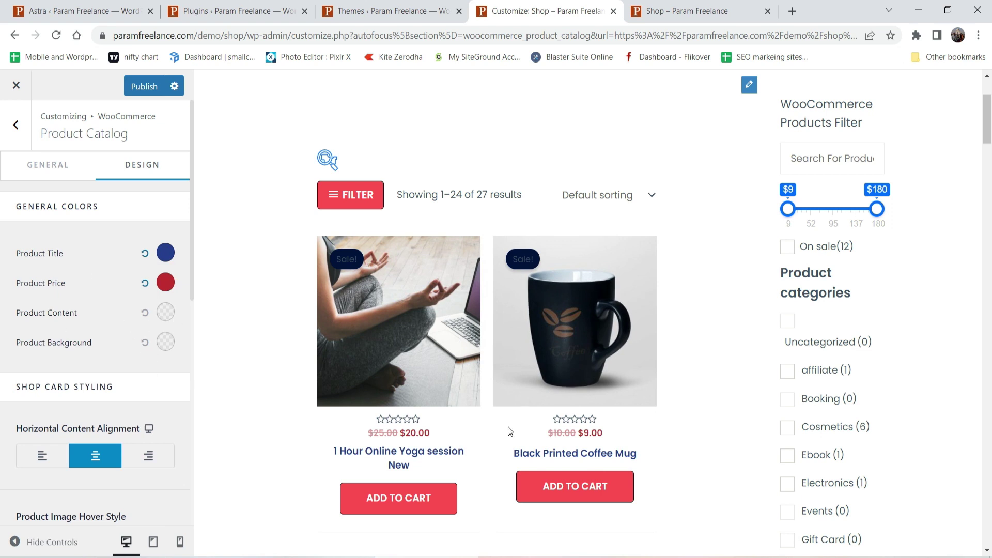
- Set the product card background colour to light pink #F4EBEB
{"action": "scroll", "coordinate": [129, 323], "scroll_direction": "down", "scroll_amount": 1}
{"action": "scroll", "coordinate": [130, 328], "scroll_direction": "down", "scroll_amount": 3}
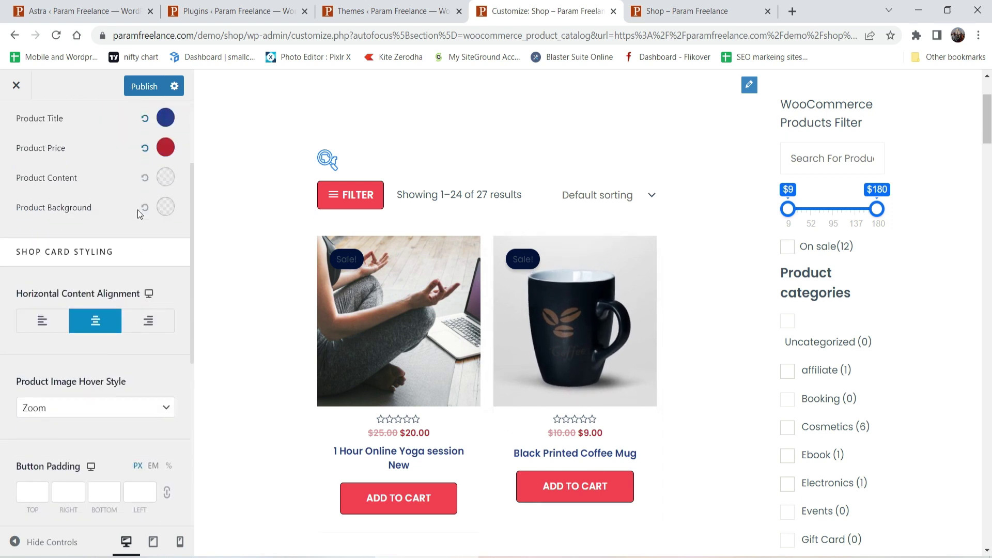
{"action": "left_click", "coordinate": [167, 209]}
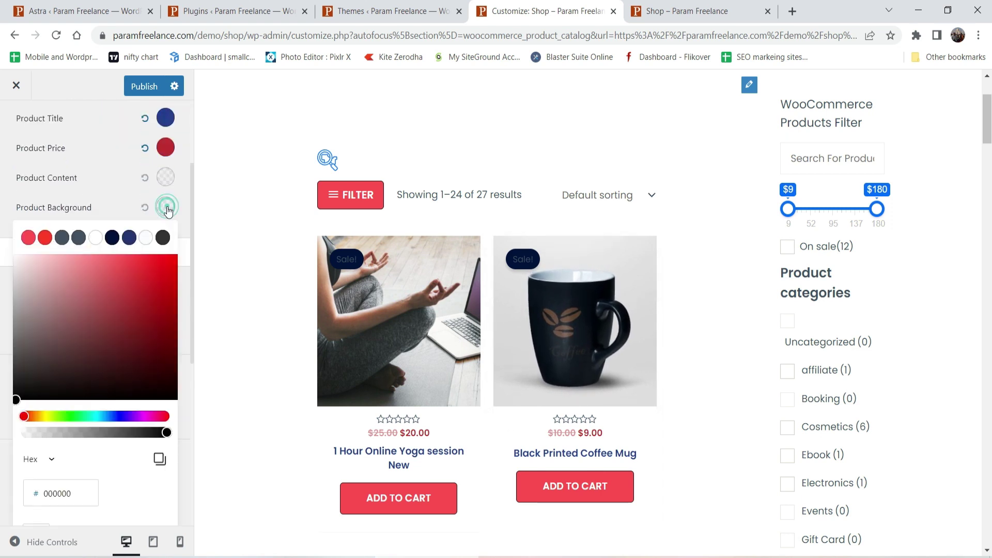
{"action": "left_click", "coordinate": [26, 262]}
{"action": "left_click_drag", "start_coordinate": [19, 259], "coordinate": [20, 261]}
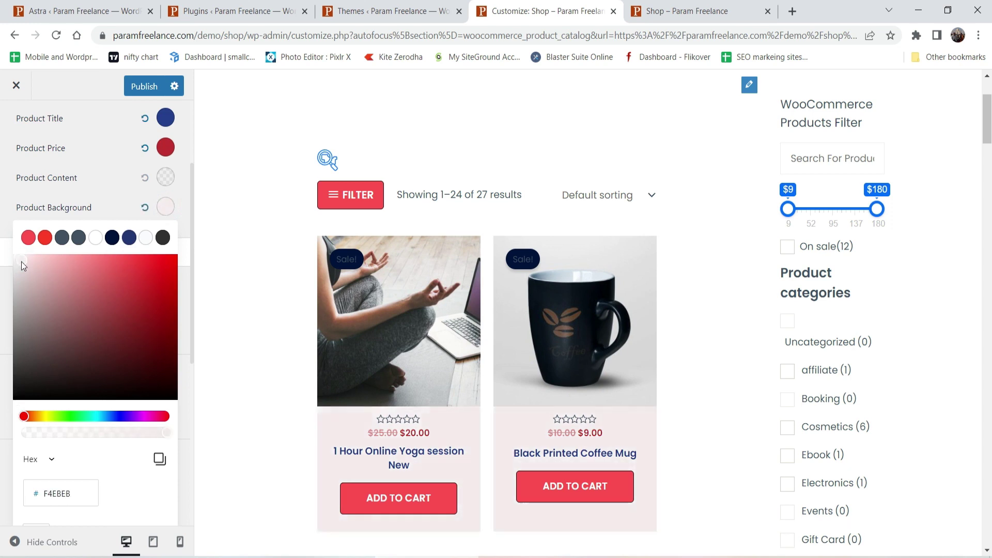
{"action": "scroll", "coordinate": [749, 401], "scroll_direction": "down", "scroll_amount": 6}
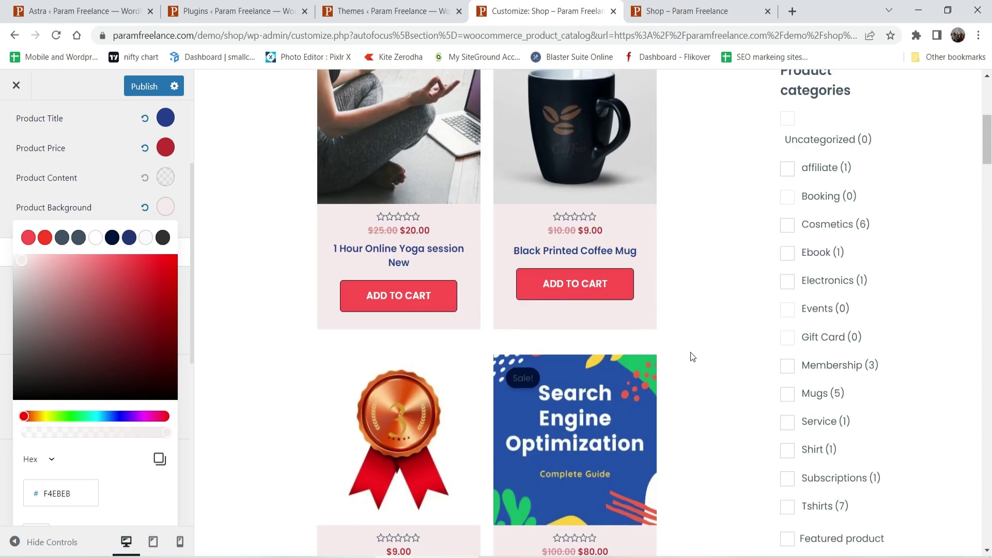
{"action": "scroll", "coordinate": [748, 335], "scroll_direction": "up", "scroll_amount": 7}
{"action": "left_click", "coordinate": [97, 201]}
- Set Product Image Hover Style to Zoom
{"action": "scroll", "coordinate": [45, 311], "scroll_direction": "down", "scroll_amount": 1}
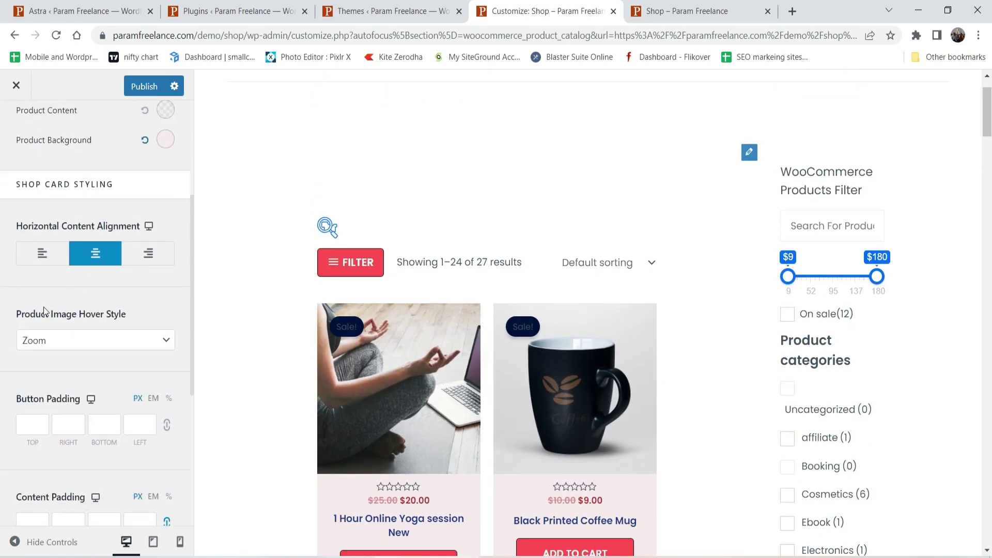
{"action": "left_click", "coordinate": [73, 342]}
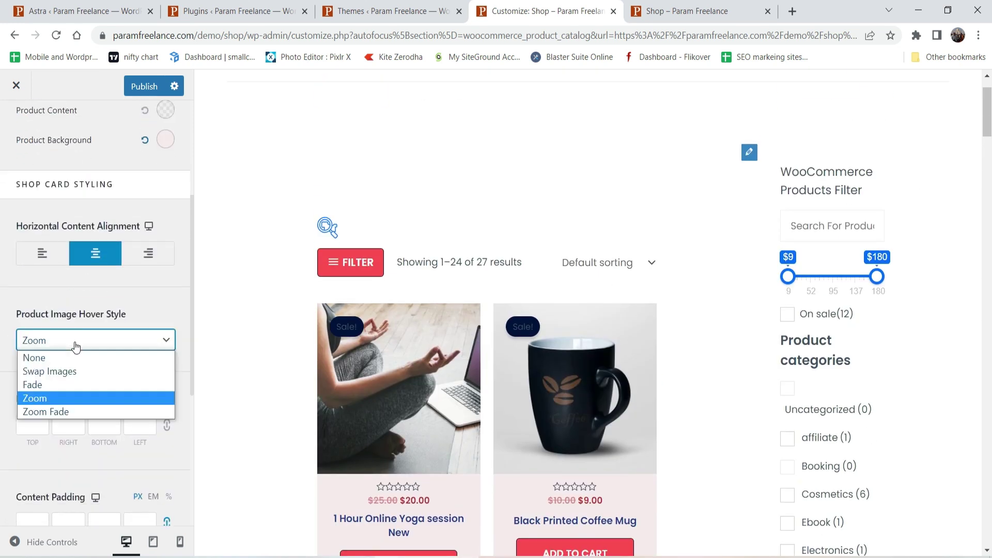
{"action": "left_click", "coordinate": [95, 398]}
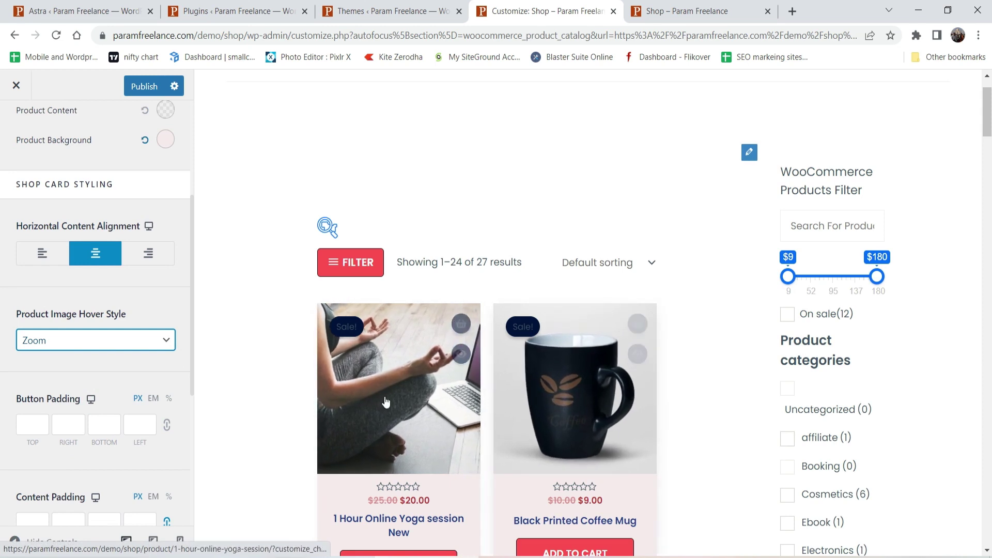
{"action": "scroll", "coordinate": [70, 291], "scroll_direction": "down", "scroll_amount": 3}
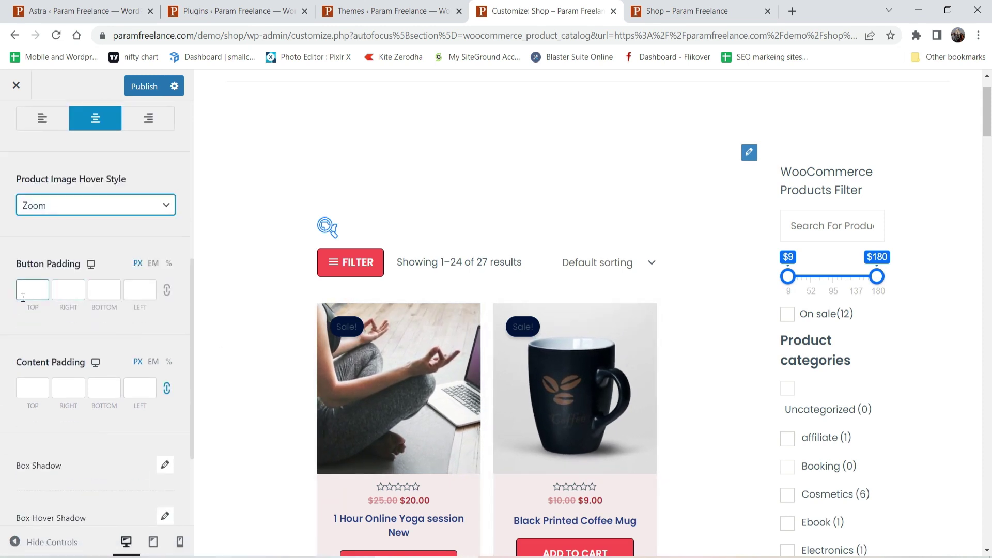
{"action": "scroll", "coordinate": [473, 300], "scroll_direction": "down", "scroll_amount": 5}
{"action": "scroll", "coordinate": [66, 342], "scroll_direction": "up", "scroll_amount": 4}
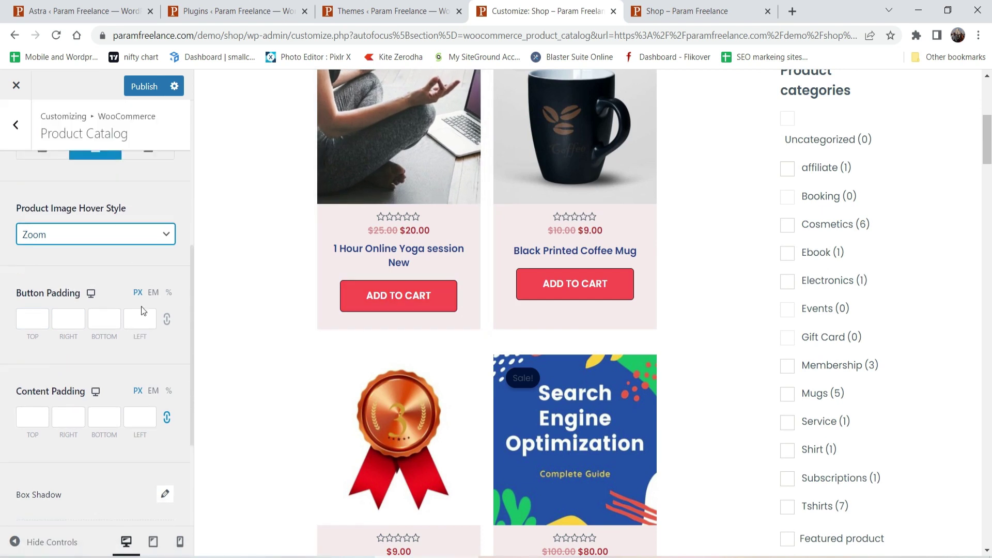
{"action": "scroll", "coordinate": [66, 343], "scroll_direction": "down", "scroll_amount": 6}
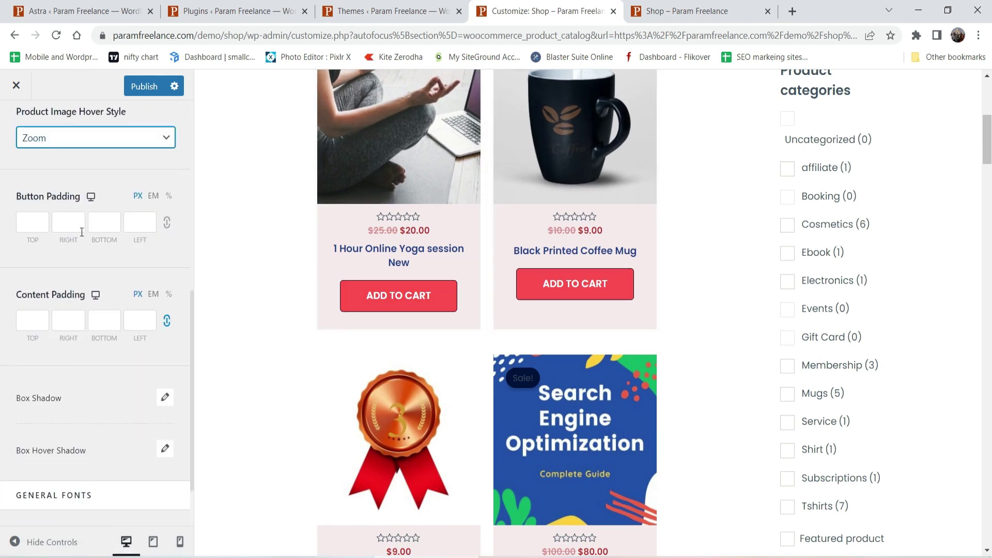
- Set the Add To Cart button padding to 10 px on top, right, bottom and left
{"action": "left_click", "coordinate": [30, 226]}
{"action": "type", "text": "1"}
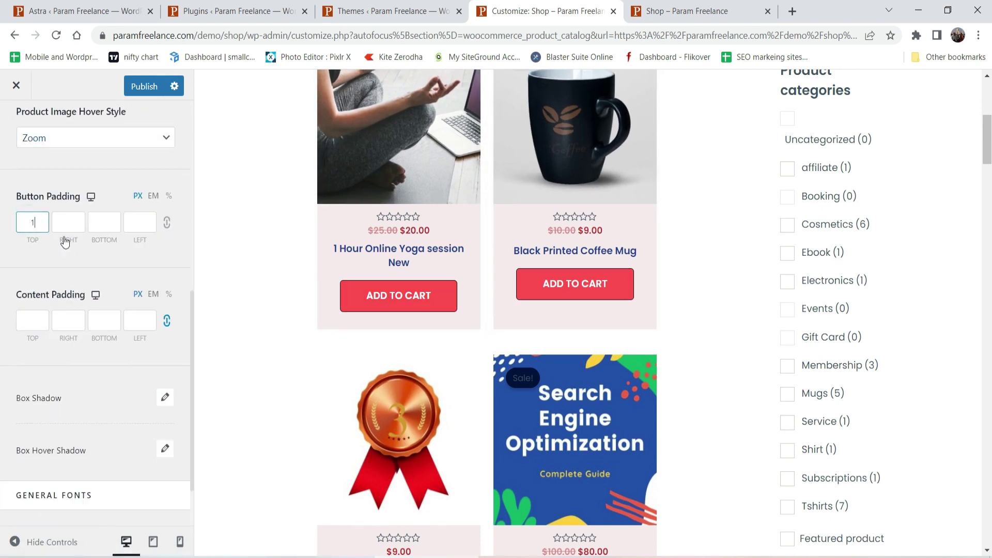
{"action": "type", "text": "0"}
{"action": "left_click", "coordinate": [166, 223]}
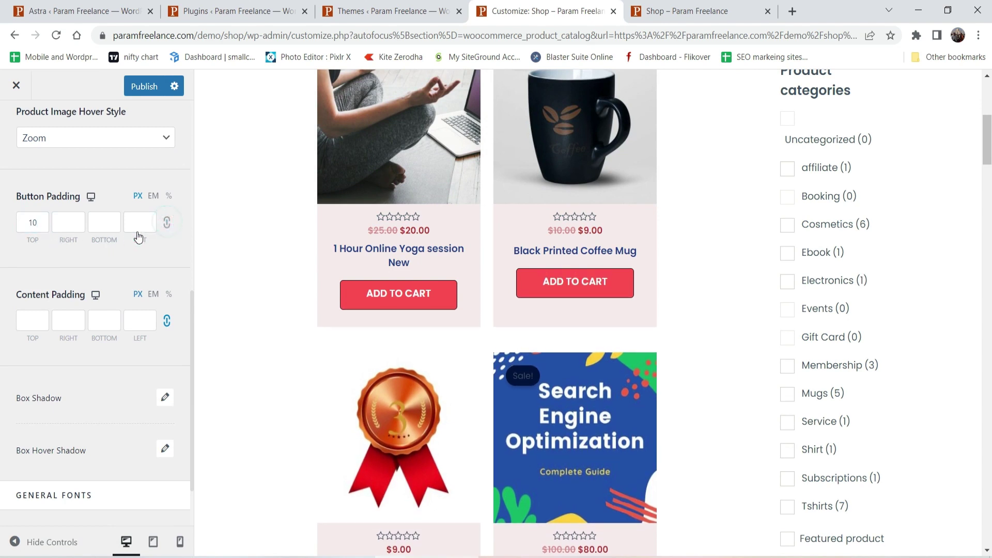
{"action": "left_click", "coordinate": [61, 221]}
{"action": "type", "text": "10"}
{"action": "left_click", "coordinate": [103, 222]}
{"action": "type", "text": "10"}
{"action": "left_click", "coordinate": [133, 222]}
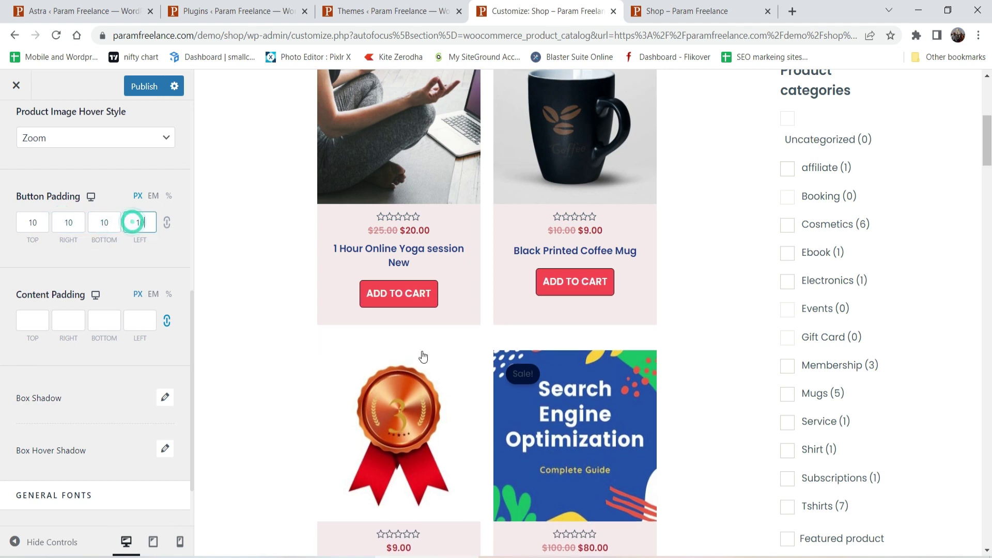
{"action": "type", "text": "10"}
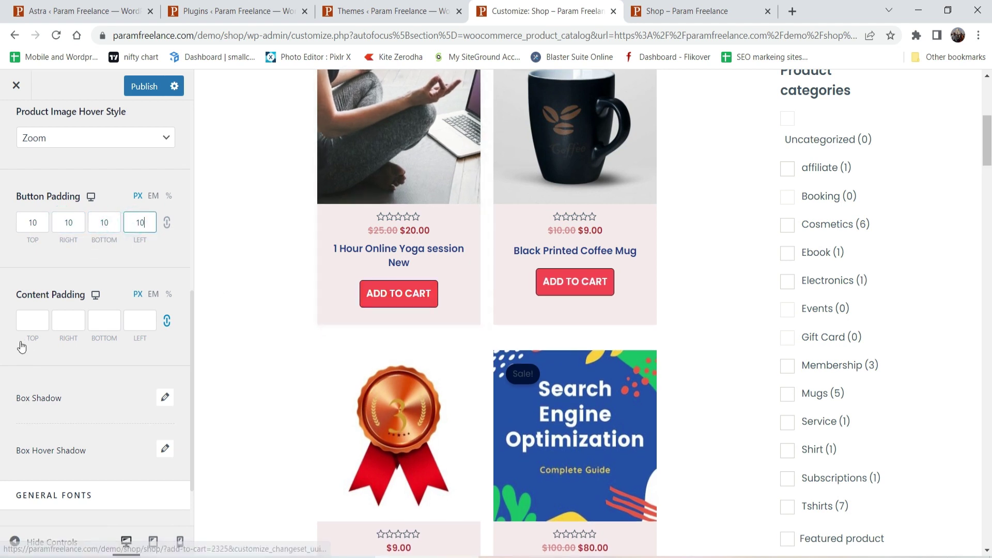
- Set the linked card Content Padding to 10 px on all sides
{"action": "left_click", "coordinate": [32, 320]}
{"action": "type", "text": "10"}
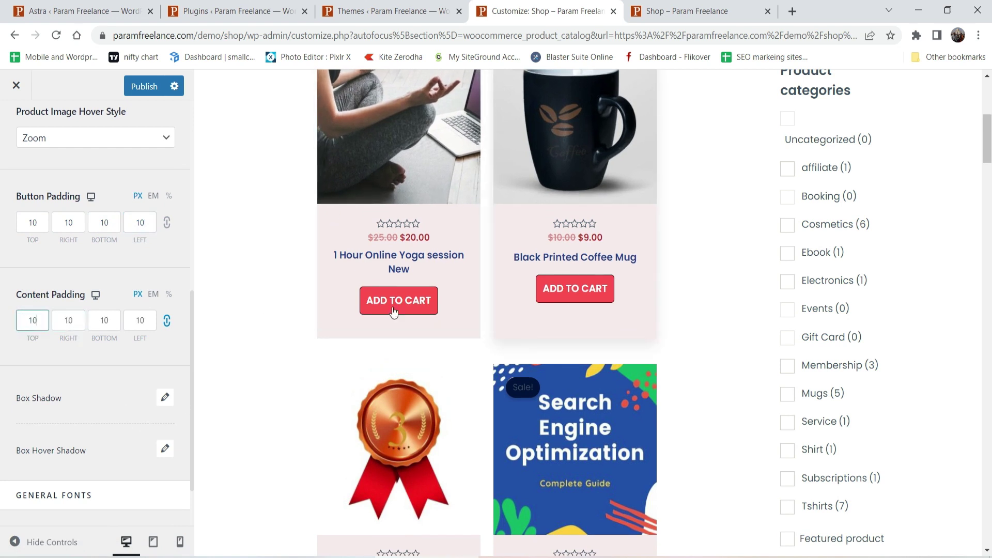
{"action": "scroll", "coordinate": [94, 320], "scroll_direction": "down", "scroll_amount": 2}
- Give product cards a box shadow with default colour, X 8 and Y 9, previewed full width
{"action": "left_click", "coordinate": [165, 327]}
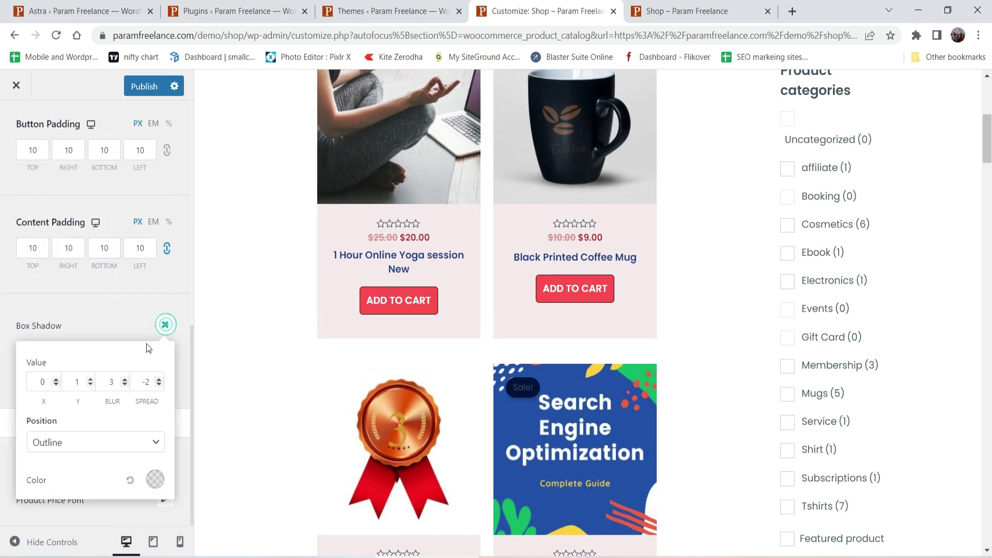
{"action": "left_click", "coordinate": [130, 482]}
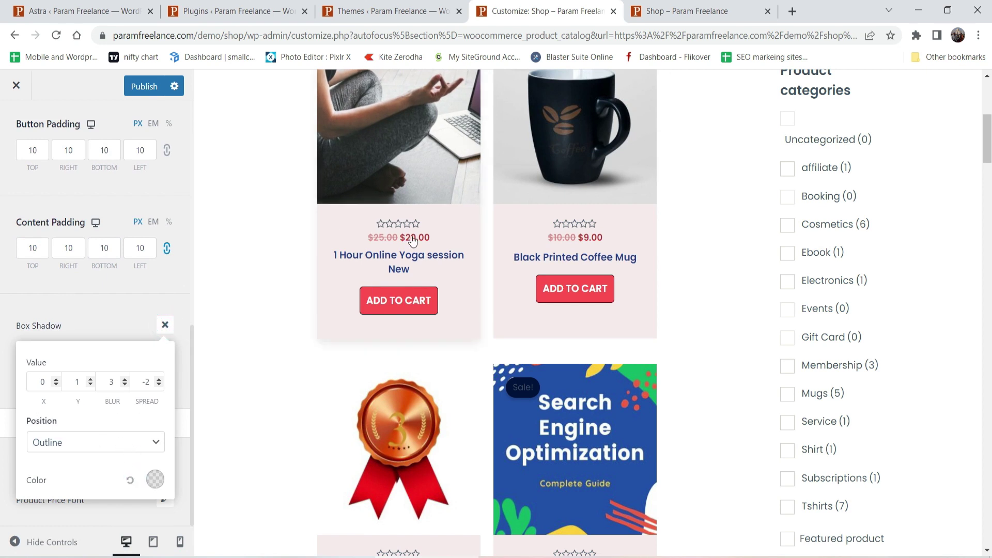
{"action": "left_click", "coordinate": [56, 379]}
{"action": "left_click", "coordinate": [91, 379]}
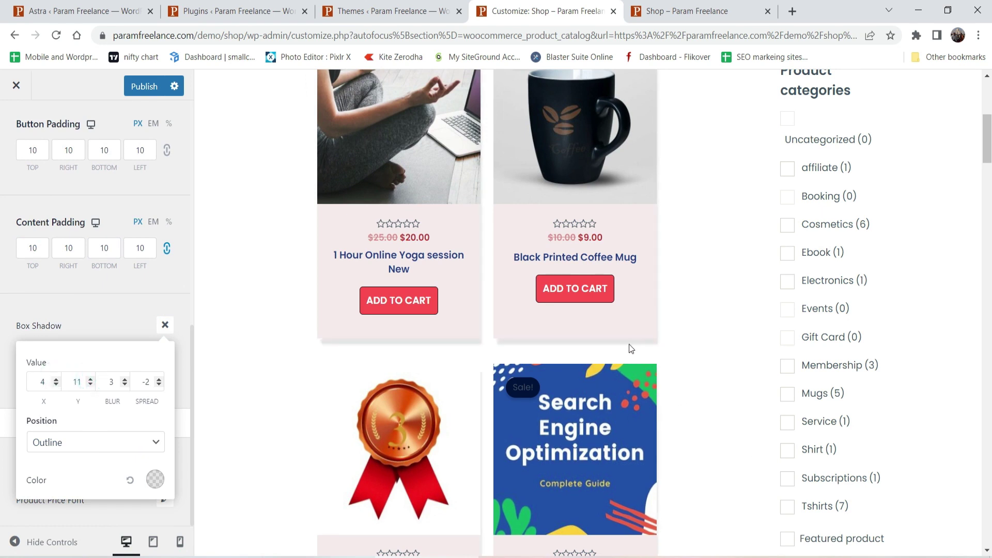
{"action": "left_click", "coordinate": [91, 385]}
{"action": "left_click", "coordinate": [55, 379]}
{"action": "left_click", "coordinate": [56, 379]}
{"action": "left_click", "coordinate": [55, 379]}
{"action": "left_click", "coordinate": [55, 379]}
{"action": "left_click", "coordinate": [28, 542]}
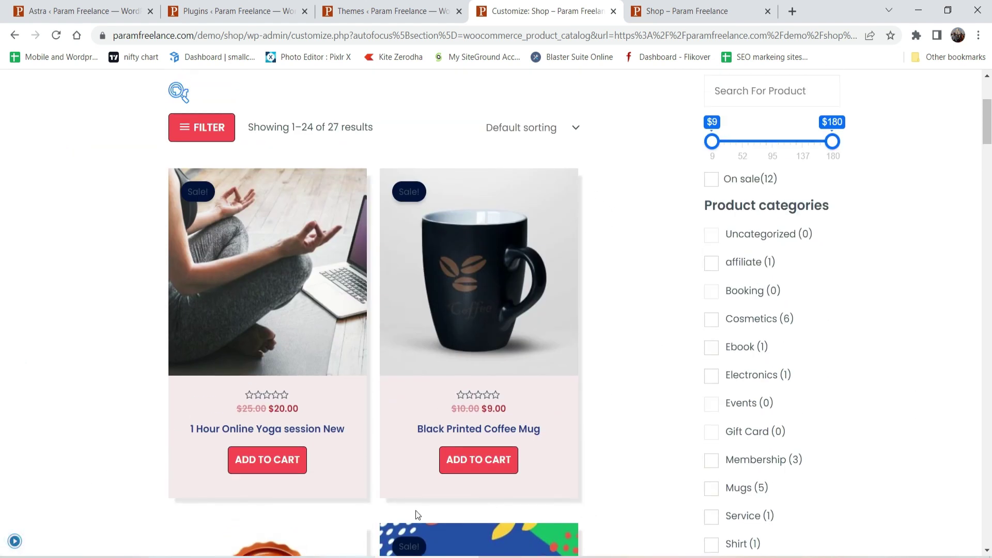
{"action": "left_click", "coordinate": [14, 541]}
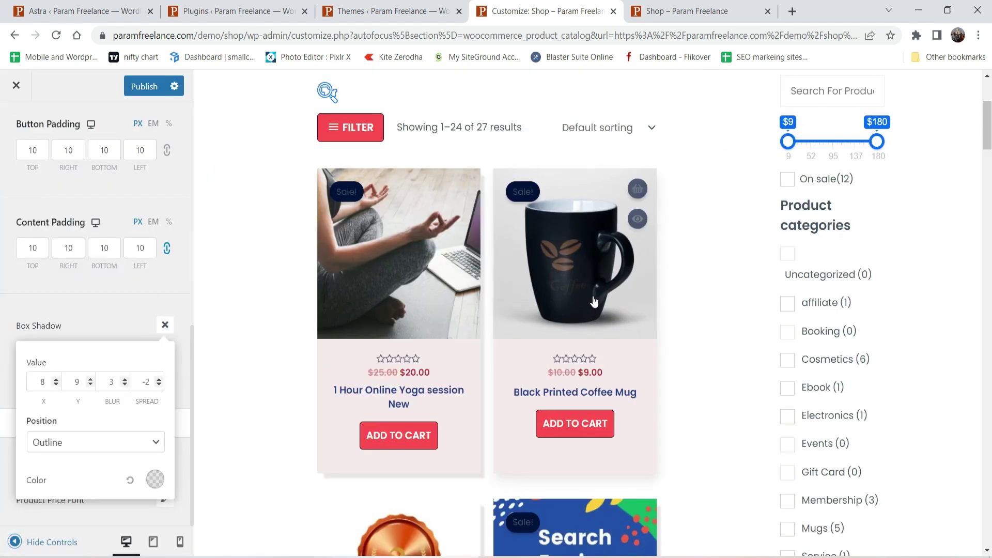
{"action": "left_click", "coordinate": [164, 324]}
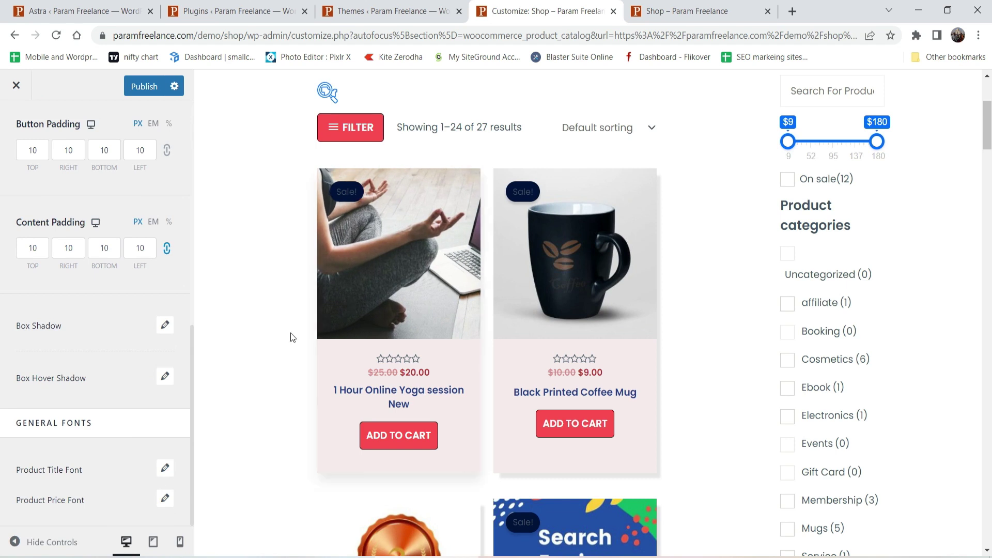
- Open the Product Price font settings and look through their options
{"action": "left_click", "coordinate": [166, 500]}
{"action": "left_click", "coordinate": [165, 499]}
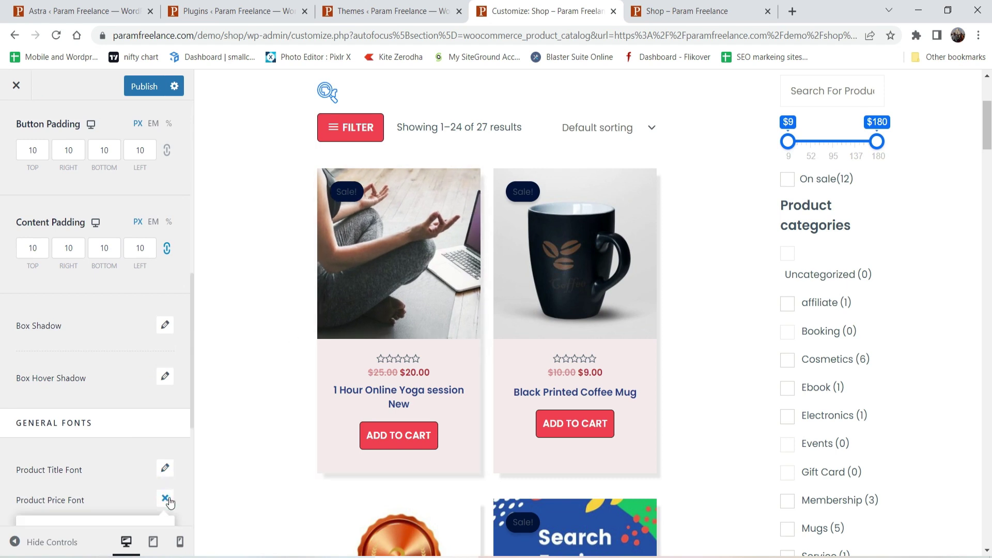
{"action": "scroll", "coordinate": [79, 430], "scroll_direction": "down", "scroll_amount": 4}
{"action": "scroll", "coordinate": [116, 293], "scroll_direction": "up", "scroll_amount": 5}
{"action": "left_click", "coordinate": [115, 288]}
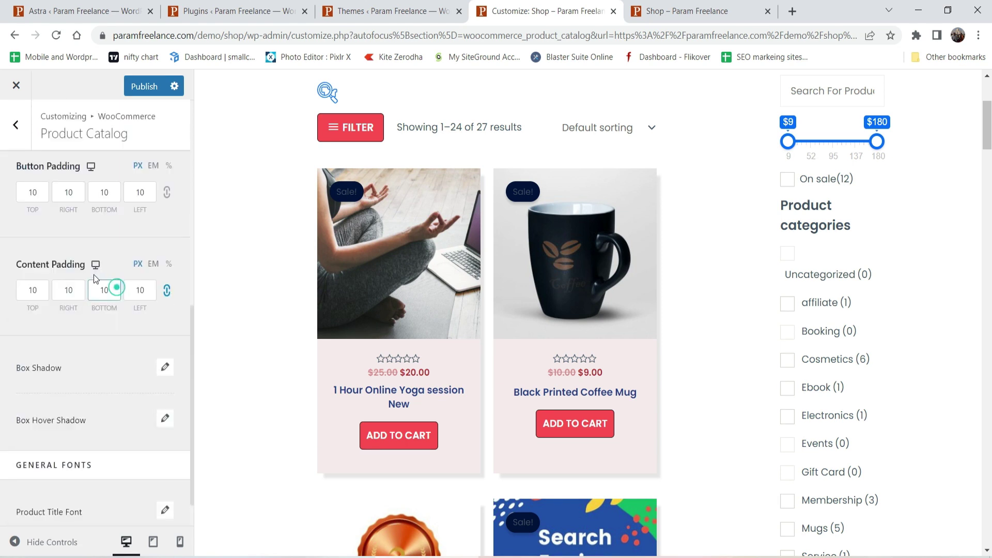
{"action": "scroll", "coordinate": [98, 399], "scroll_direction": "down", "scroll_amount": 1}
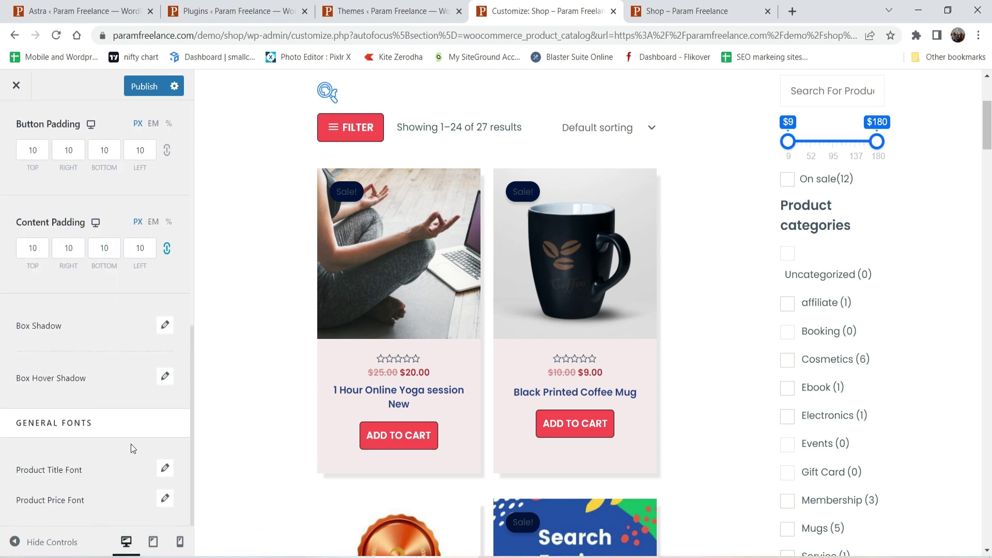
{"action": "scroll", "coordinate": [110, 265], "scroll_direction": "up", "scroll_amount": 10}
- Try the third Shop Card Design from the General settings and preview it full width
{"action": "left_click", "coordinate": [42, 168]}
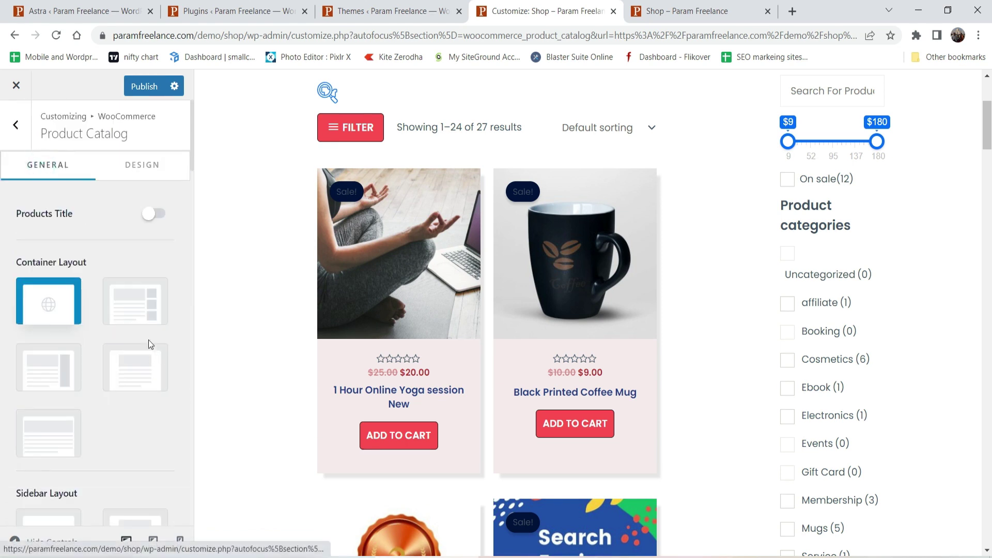
{"action": "scroll", "coordinate": [150, 344], "scroll_direction": "down", "scroll_amount": 2}
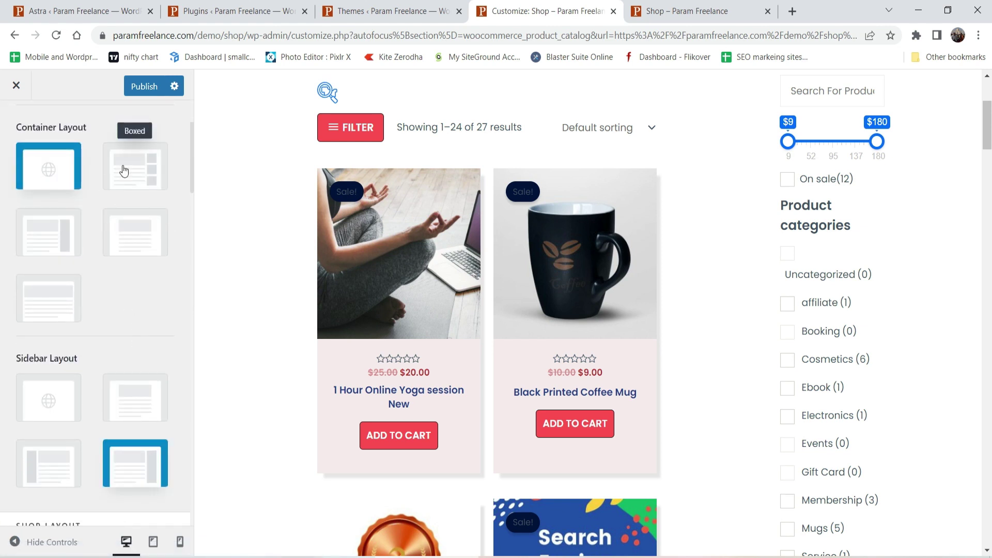
{"action": "scroll", "coordinate": [113, 203], "scroll_direction": "down", "scroll_amount": 6}
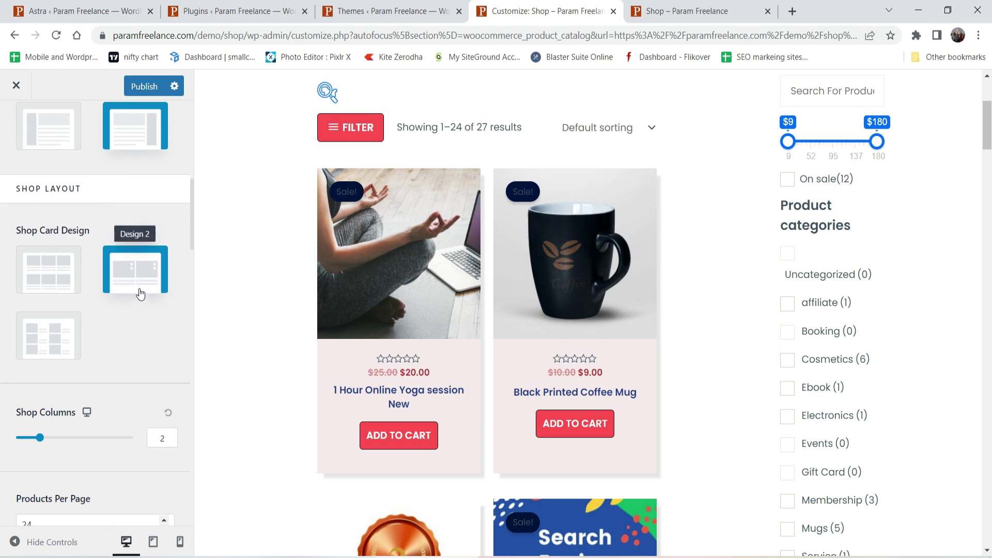
{"action": "left_click", "coordinate": [39, 338]}
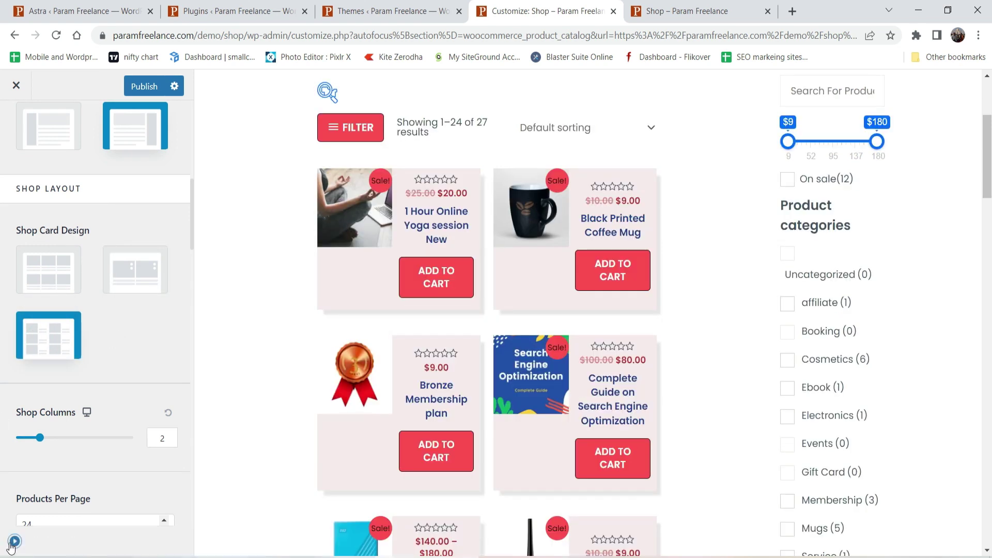
{"action": "left_click", "coordinate": [12, 543]}
- Restore the Shop Card Design to Design 2
{"action": "scroll", "coordinate": [641, 298], "scroll_direction": "down", "scroll_amount": 2}
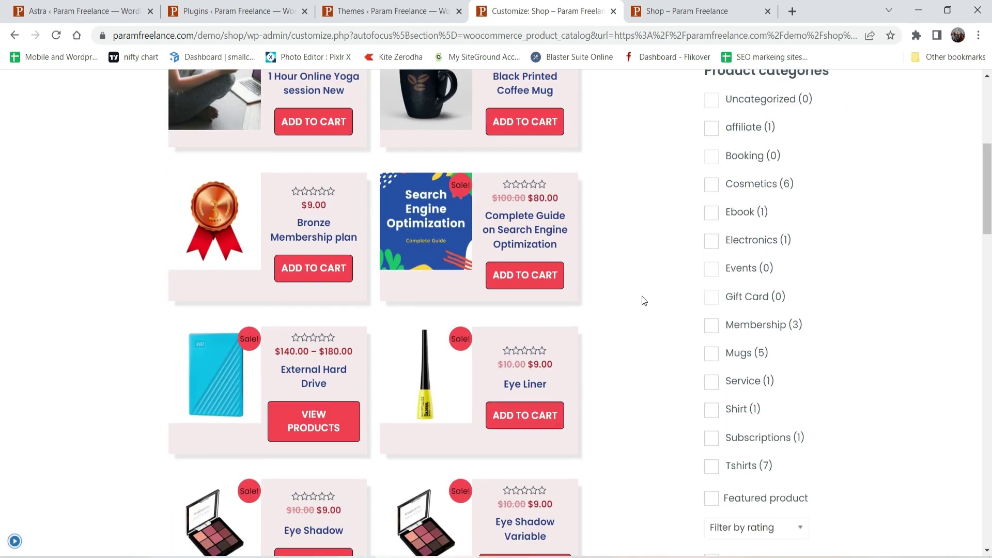
{"action": "mouse_move", "coordinate": [200, 202]}
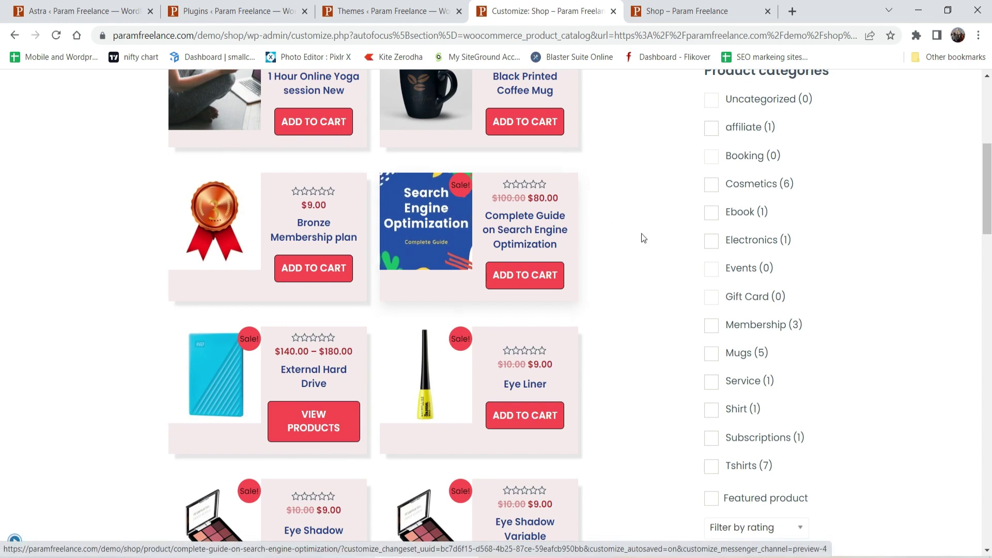
{"action": "left_click", "coordinate": [13, 546]}
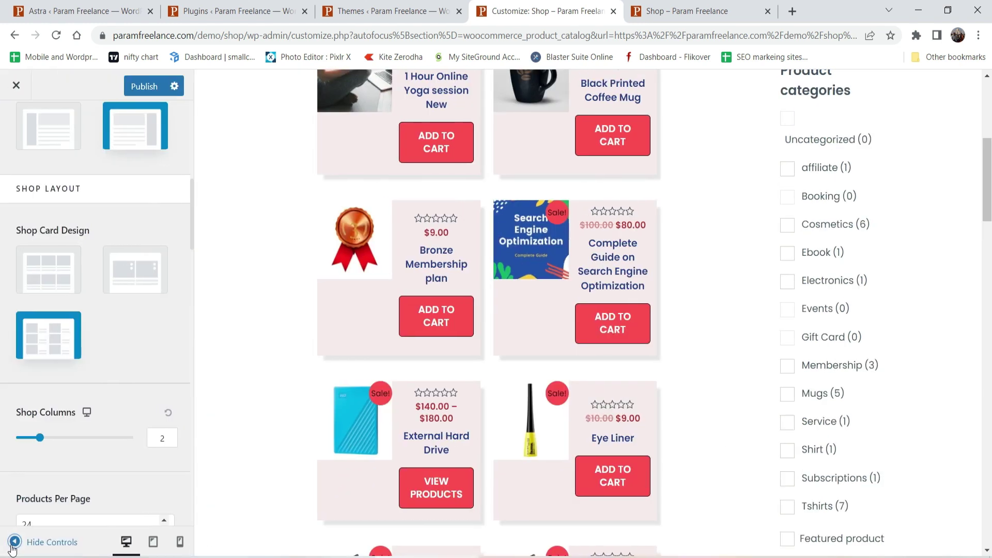
{"action": "left_click", "coordinate": [133, 275]}
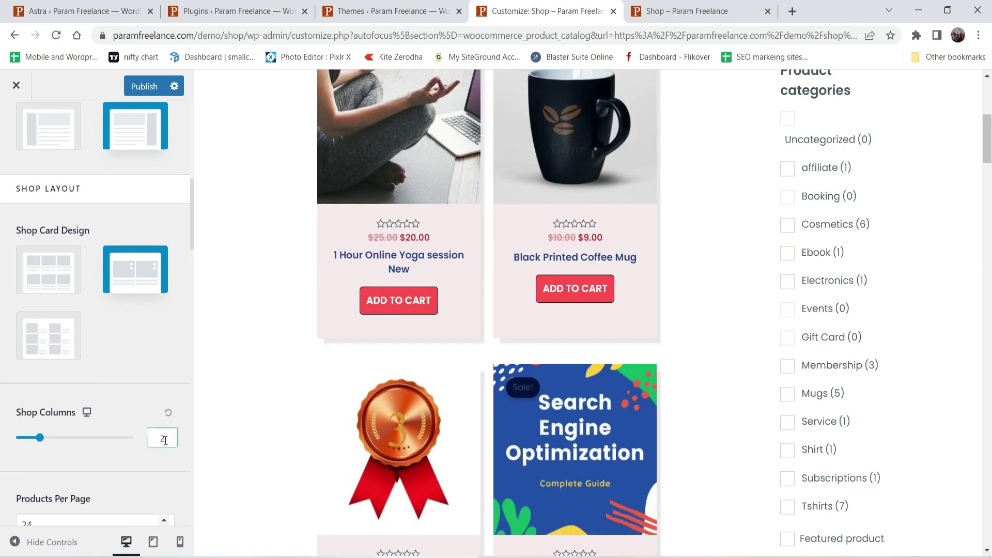
- Set Shop Columns to 3 and the container layout to Full Width / Stretched
{"action": "key", "text": "ctrl+a"}
{"action": "type", "text": "3"}
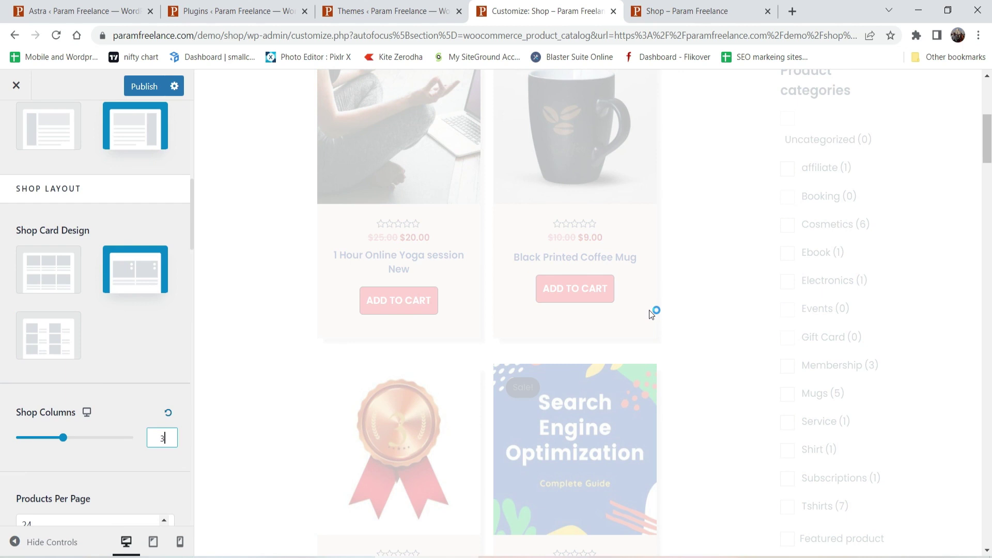
{"action": "scroll", "coordinate": [47, 439], "scroll_direction": "up", "scroll_amount": 10}
{"action": "left_click", "coordinate": [47, 440]}
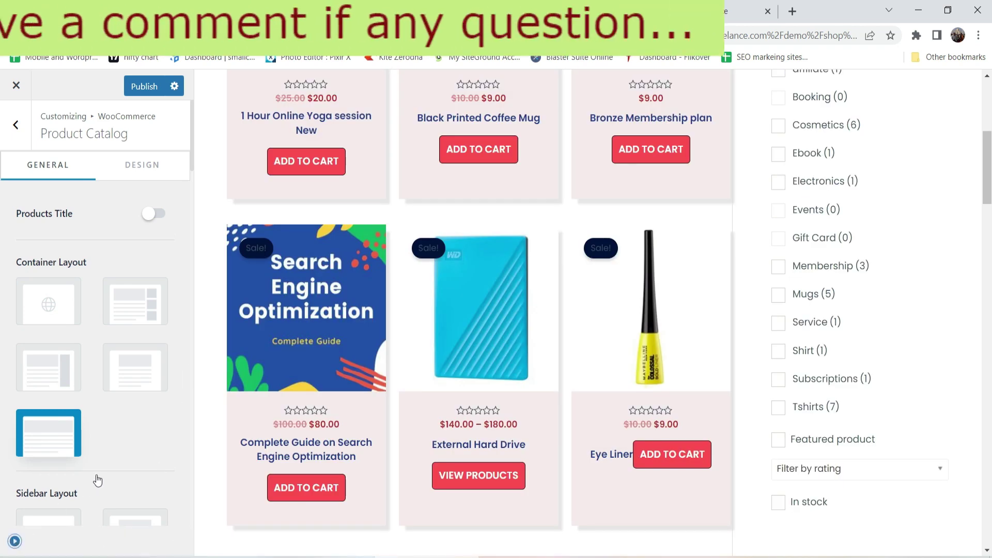
- Preview the wider layout, then change the container to Full Width / Contained
{"action": "left_click", "coordinate": [15, 542]}
{"action": "scroll", "coordinate": [680, 346], "scroll_direction": "up", "scroll_amount": 6}
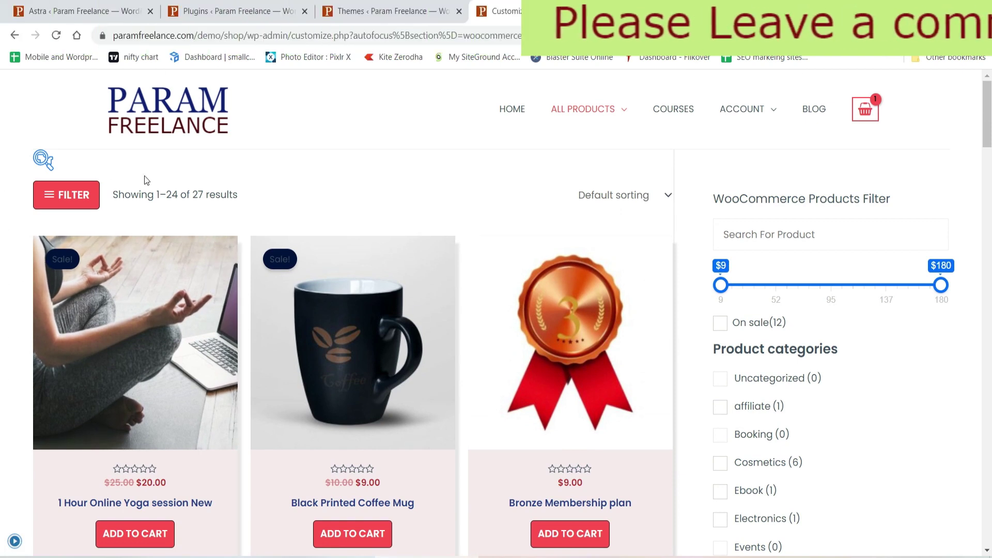
{"action": "scroll", "coordinate": [679, 310], "scroll_direction": "down", "scroll_amount": 15}
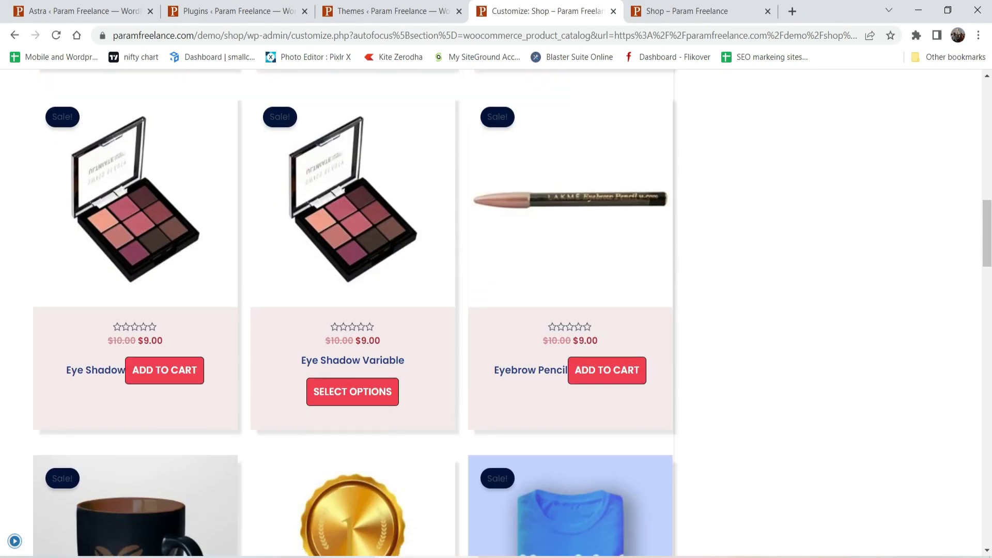
{"action": "left_click", "coordinate": [15, 542]}
{"action": "left_click", "coordinate": [134, 367]}
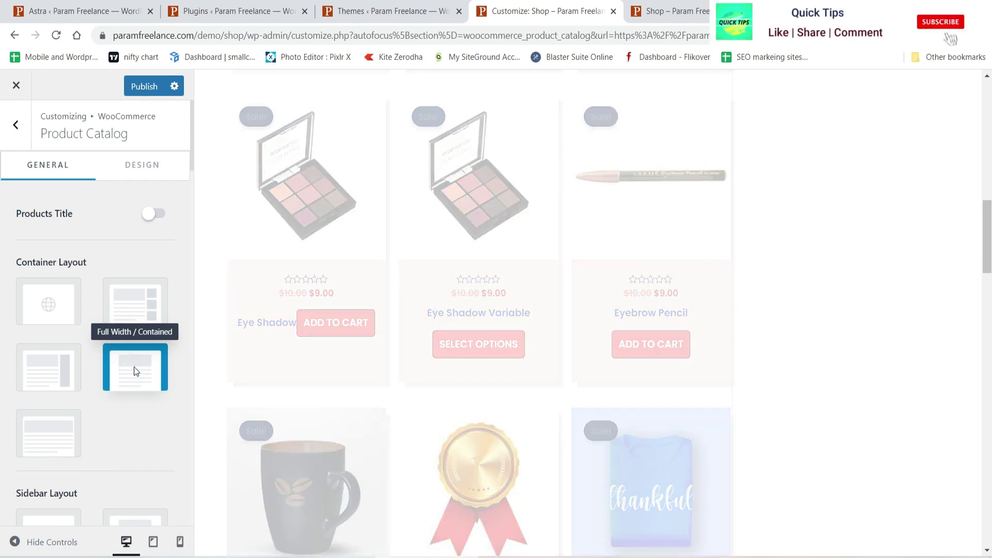
{"action": "scroll", "coordinate": [66, 287], "scroll_direction": "down", "scroll_amount": 10}
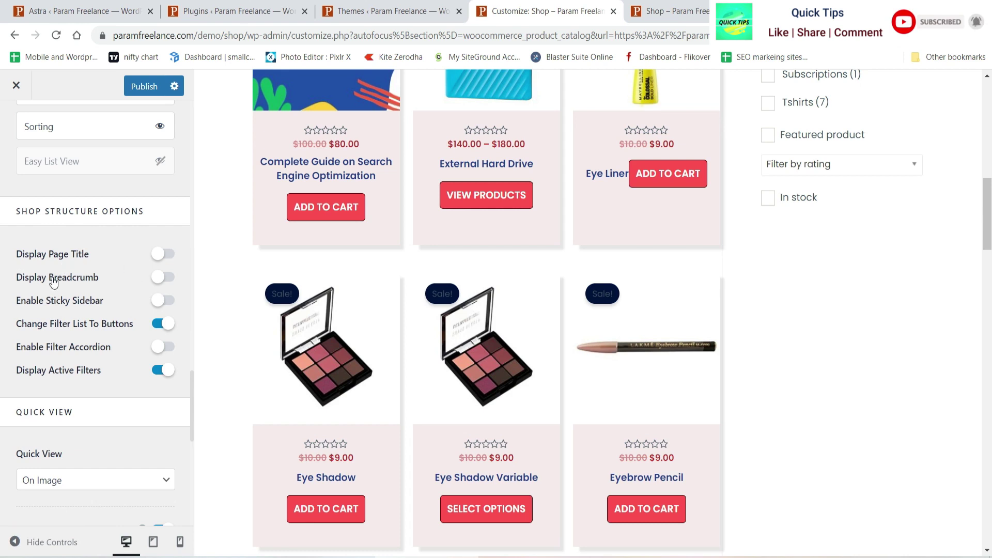
- Enable Sticky Sidebar under Shop Structure Options and scroll the preview to confirm it
{"action": "scroll", "coordinate": [742, 313], "scroll_direction": "up", "scroll_amount": 9}
{"action": "scroll", "coordinate": [741, 313], "scroll_direction": "up", "scroll_amount": 3}
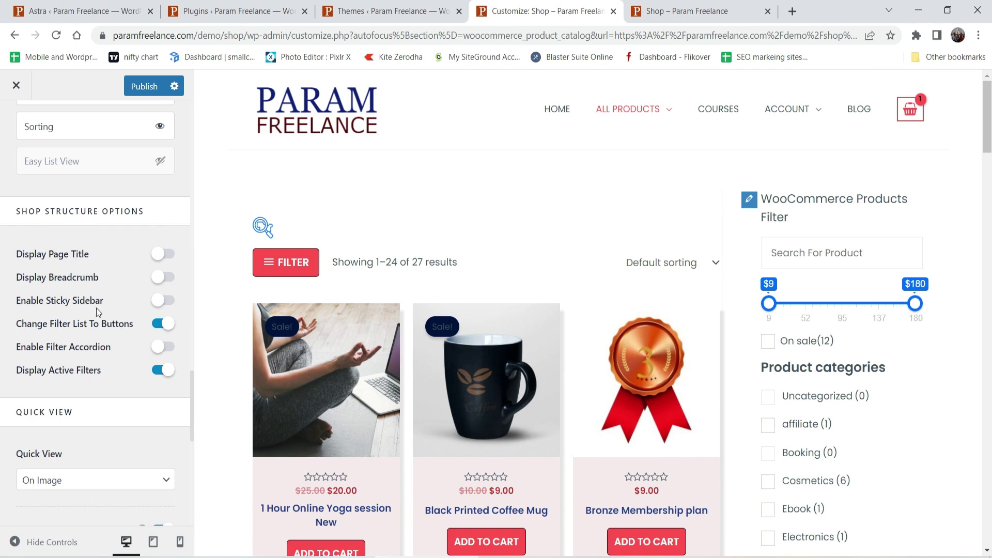
{"action": "left_click", "coordinate": [163, 301]}
{"action": "scroll", "coordinate": [619, 243], "scroll_direction": "down", "scroll_amount": 20}
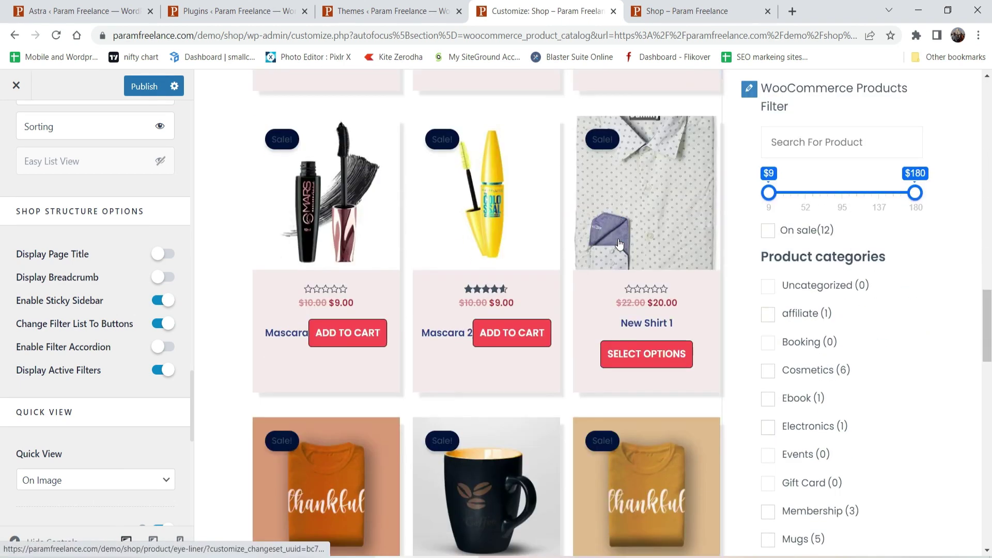
{"action": "scroll", "coordinate": [619, 243], "scroll_direction": "down", "scroll_amount": 5}
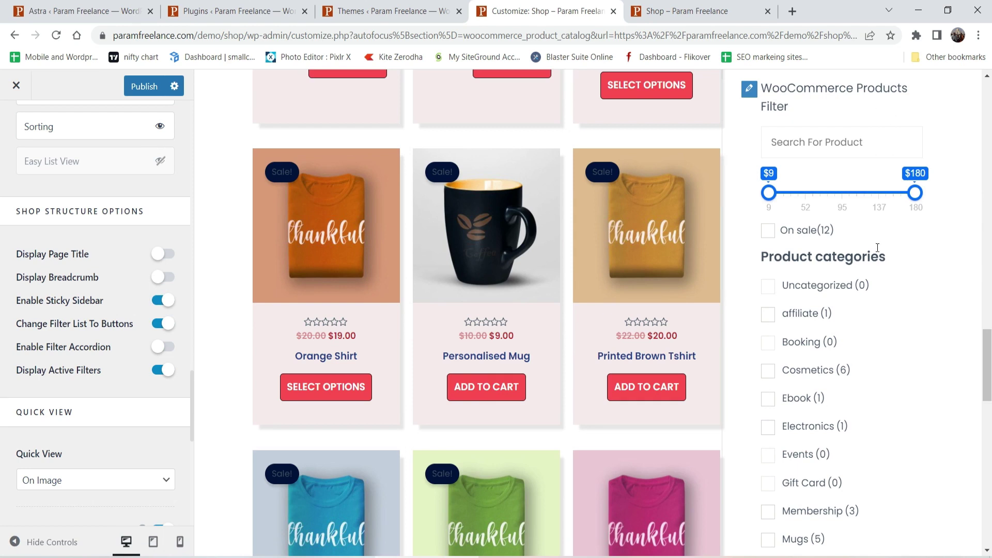
{"action": "scroll", "coordinate": [885, 274], "scroll_direction": "down", "scroll_amount": 5}
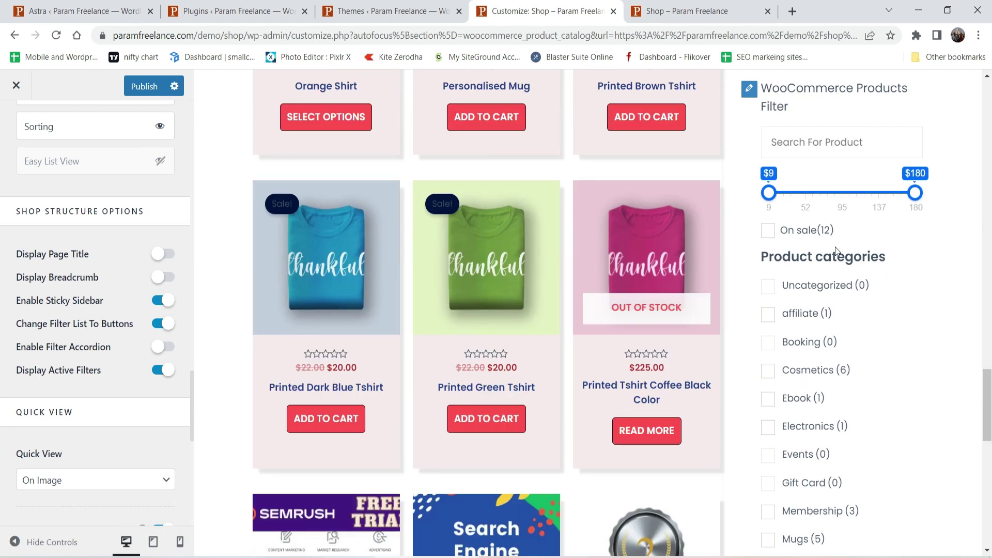
{"action": "scroll", "coordinate": [843, 236], "scroll_direction": "down", "scroll_amount": 10}
{"action": "scroll", "coordinate": [838, 243], "scroll_direction": "up", "scroll_amount": 20}
{"action": "scroll", "coordinate": [836, 245], "scroll_direction": "up", "scroll_amount": 15}
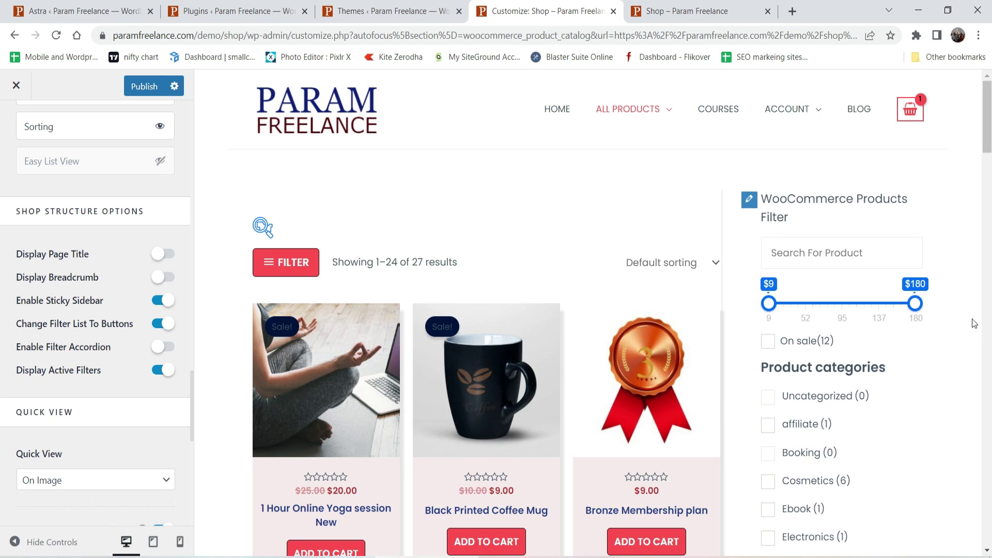
{"action": "scroll", "coordinate": [49, 284], "scroll_direction": "down", "scroll_amount": 4}
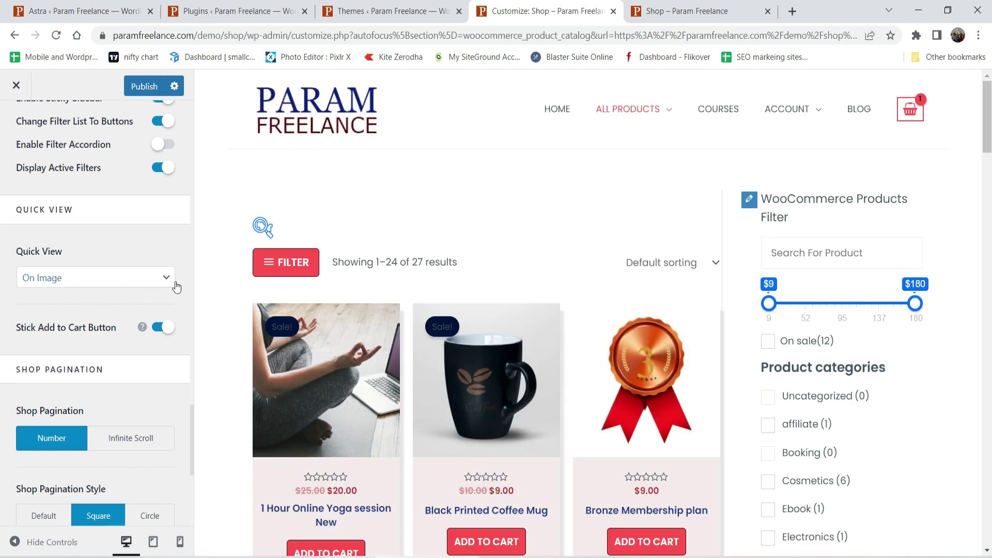
{"action": "scroll", "coordinate": [486, 336], "scroll_direction": "down", "scroll_amount": 1}
{"action": "mouse_move", "coordinate": [540, 287]}
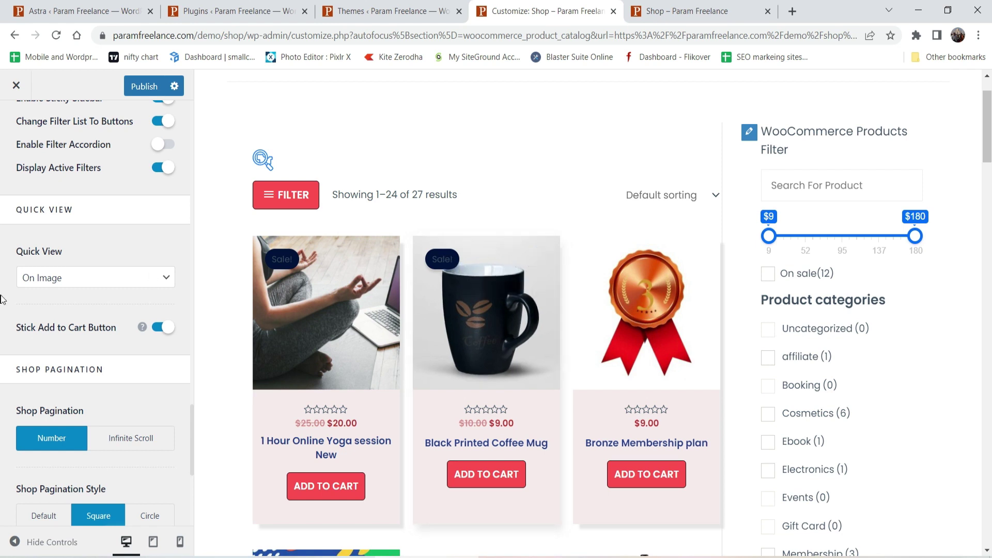
{"action": "left_click", "coordinate": [62, 279]}
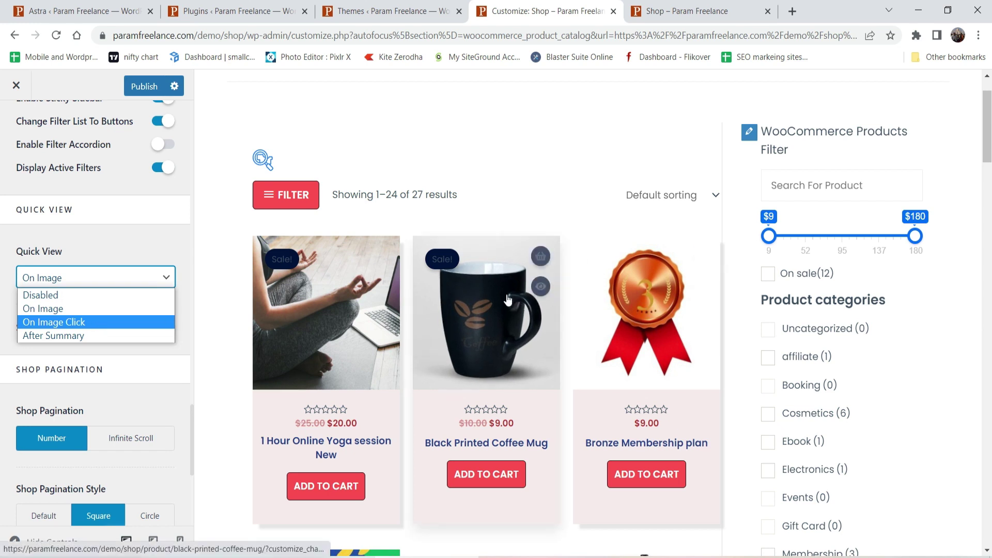
{"action": "left_click", "coordinate": [120, 309]}
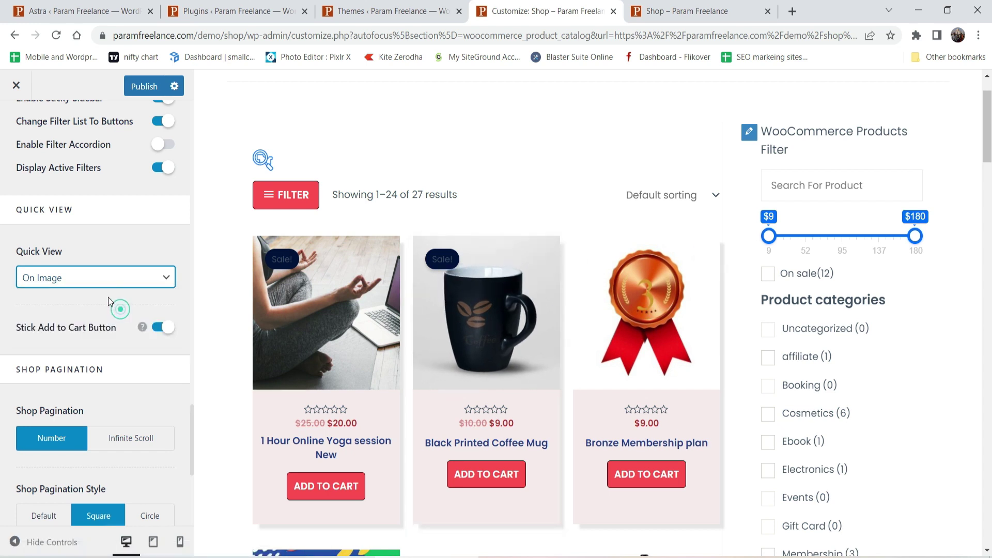
{"action": "scroll", "coordinate": [98, 279], "scroll_direction": "down", "scroll_amount": 3}
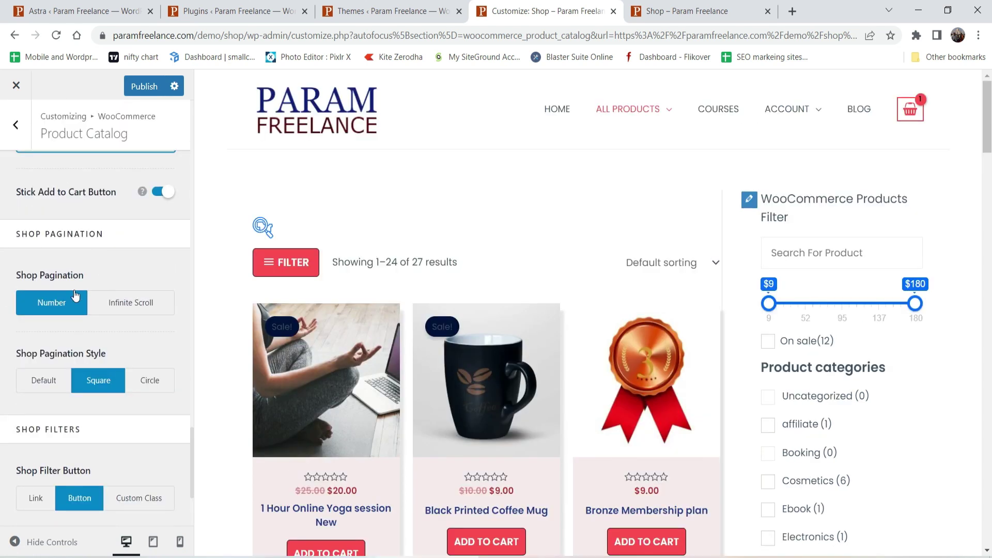
{"action": "scroll", "coordinate": [741, 219], "scroll_direction": "down", "scroll_amount": 20}
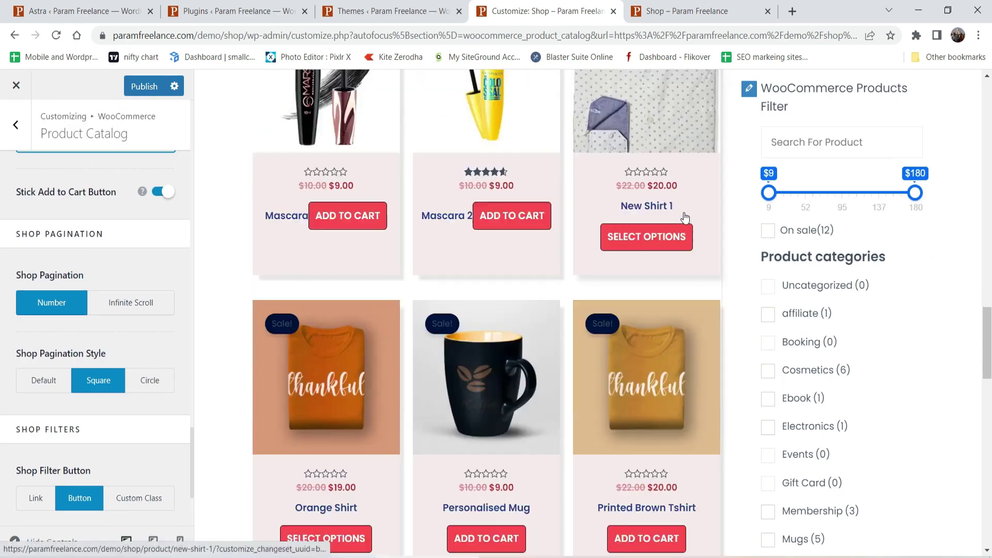
{"action": "scroll", "coordinate": [361, 217], "scroll_direction": "up", "scroll_amount": 3}
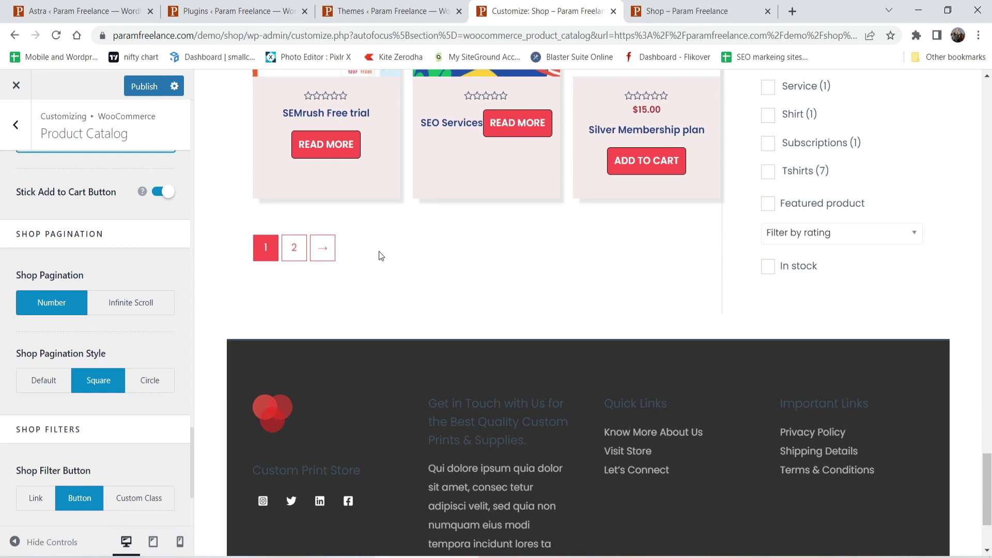
{"action": "scroll", "coordinate": [644, 251], "scroll_direction": "down", "scroll_amount": 3}
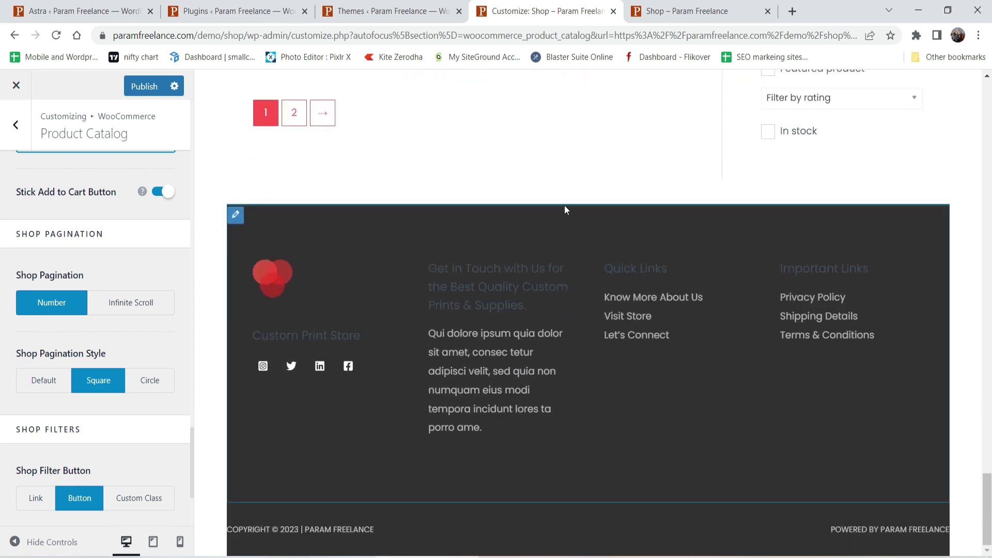
{"action": "scroll", "coordinate": [566, 223], "scroll_direction": "up", "scroll_amount": 6}
{"action": "scroll", "coordinate": [510, 283], "scroll_direction": "down", "scroll_amount": 5}
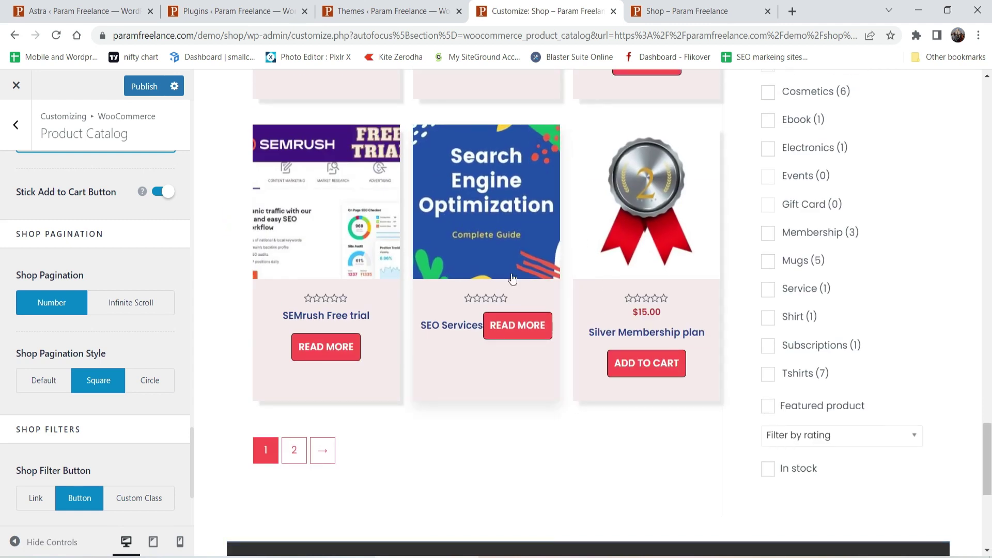
{"action": "scroll", "coordinate": [511, 257], "scroll_direction": "up", "scroll_amount": 4}
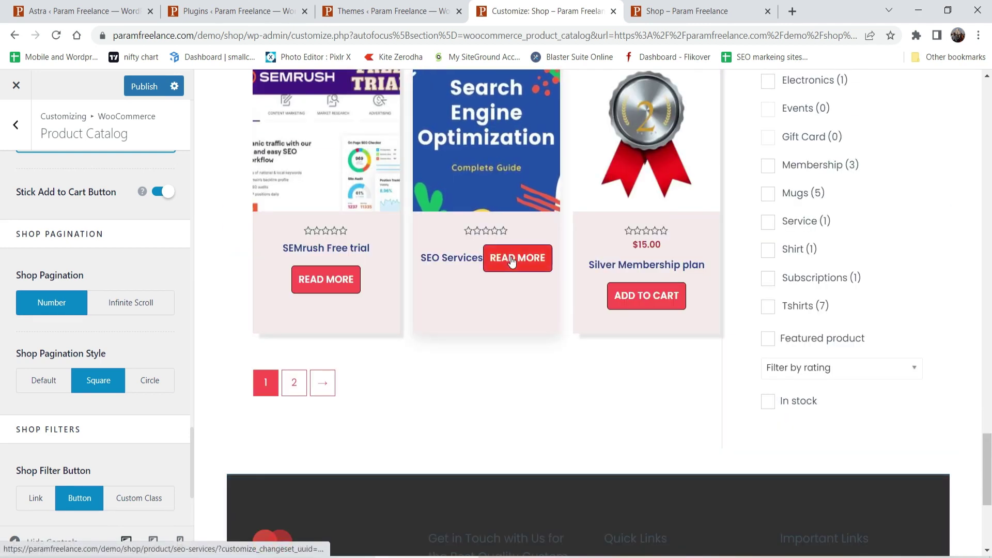
{"action": "scroll", "coordinate": [90, 291], "scroll_direction": "down", "scroll_amount": 3}
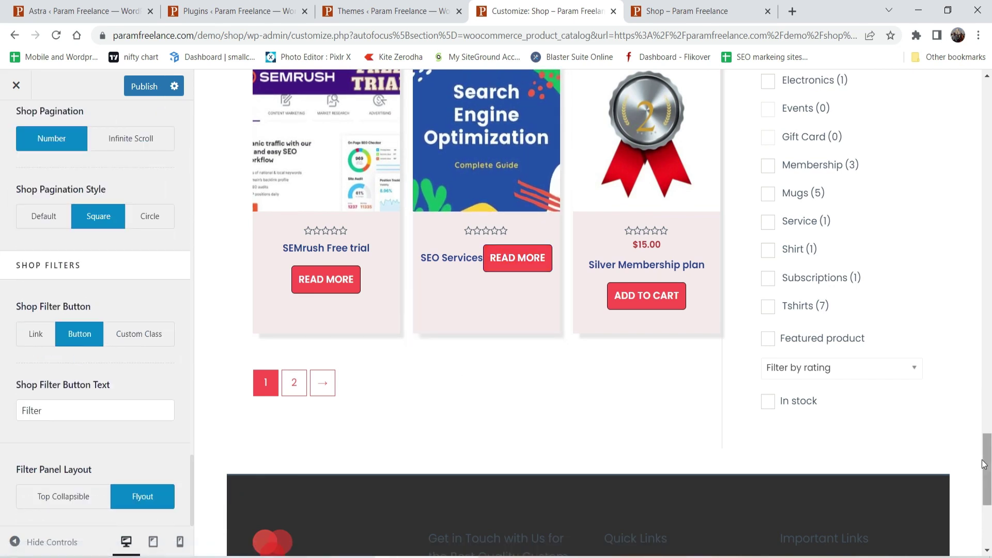
{"action": "scroll", "coordinate": [985, 460], "scroll_direction": "up", "scroll_amount": 20}
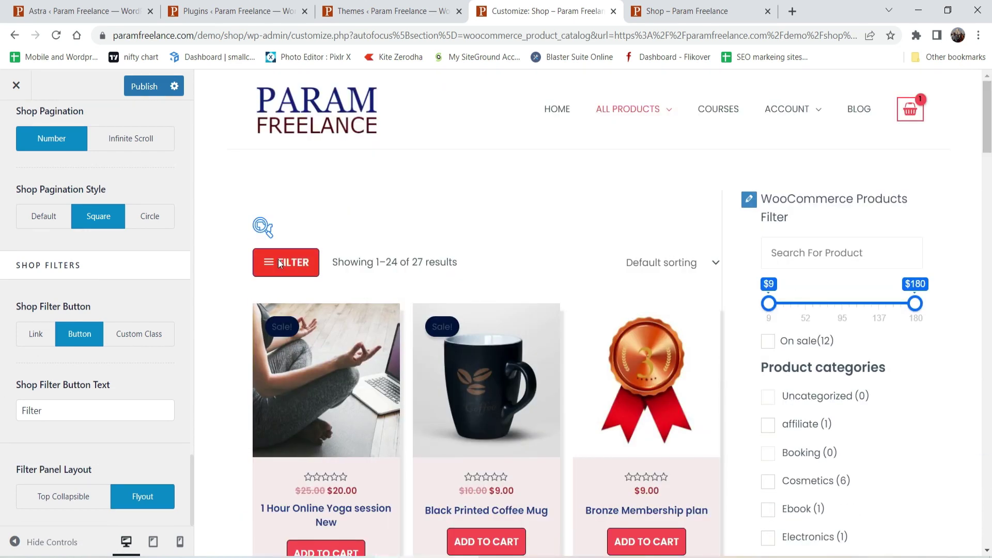
- Check the filters flyout in the preview, then publish the shop filter settings
{"action": "left_click", "coordinate": [278, 261]}
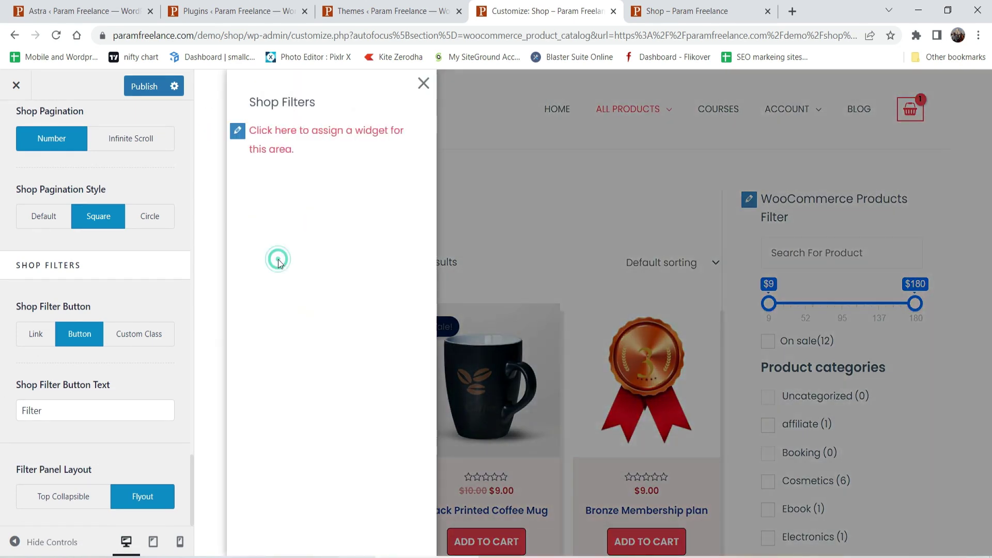
{"action": "left_click", "coordinate": [423, 84]}
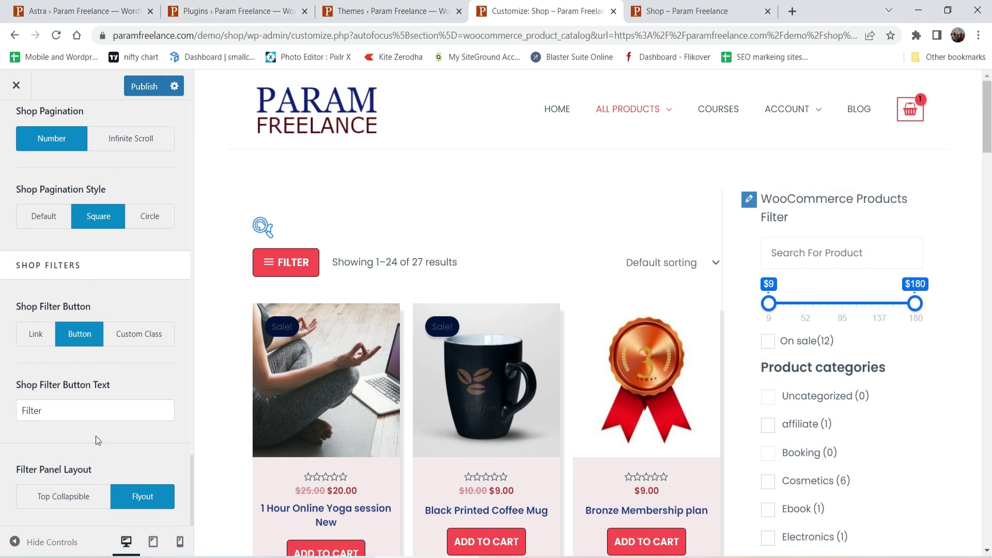
{"action": "scroll", "coordinate": [95, 436], "scroll_direction": "up", "scroll_amount": 10}
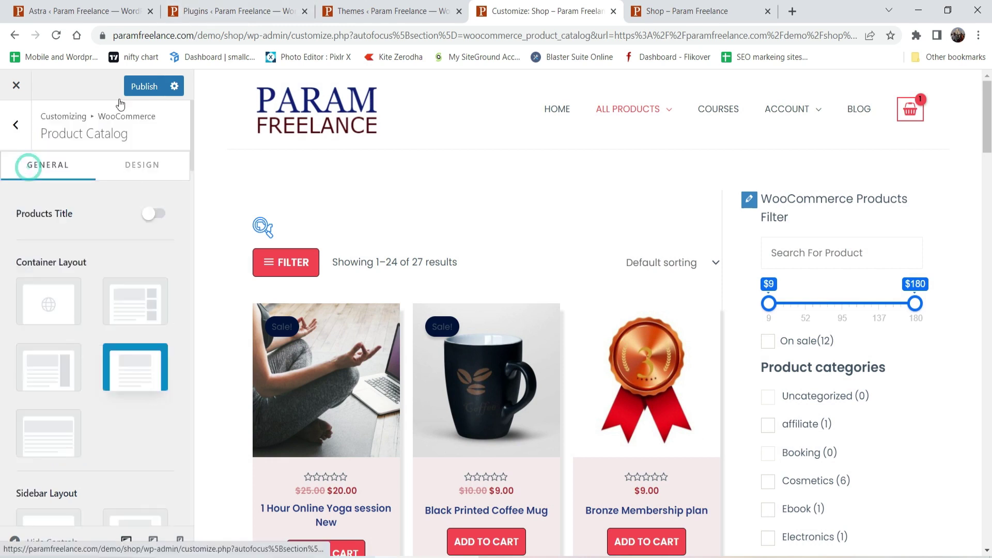
{"action": "left_click", "coordinate": [137, 86]}
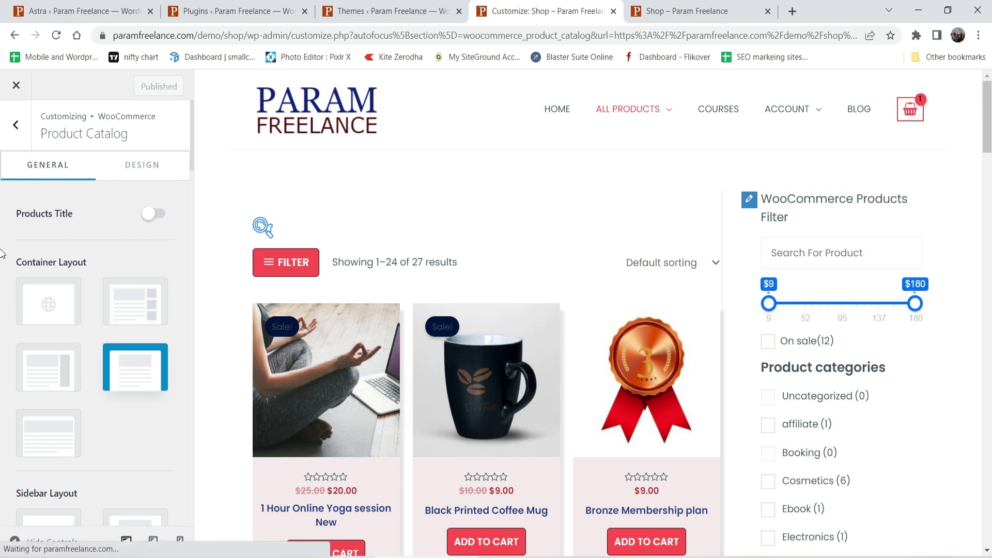
- Reload the live shop, open the empty FILTER panel, and go assign a Shop Filters widget
{"action": "left_click", "coordinate": [685, 13]}
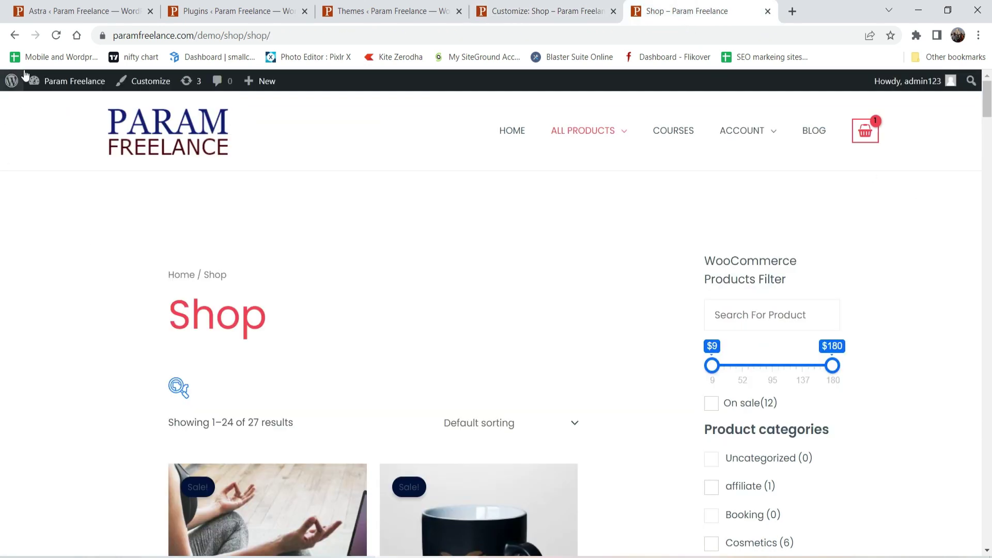
{"action": "left_click", "coordinate": [53, 36]}
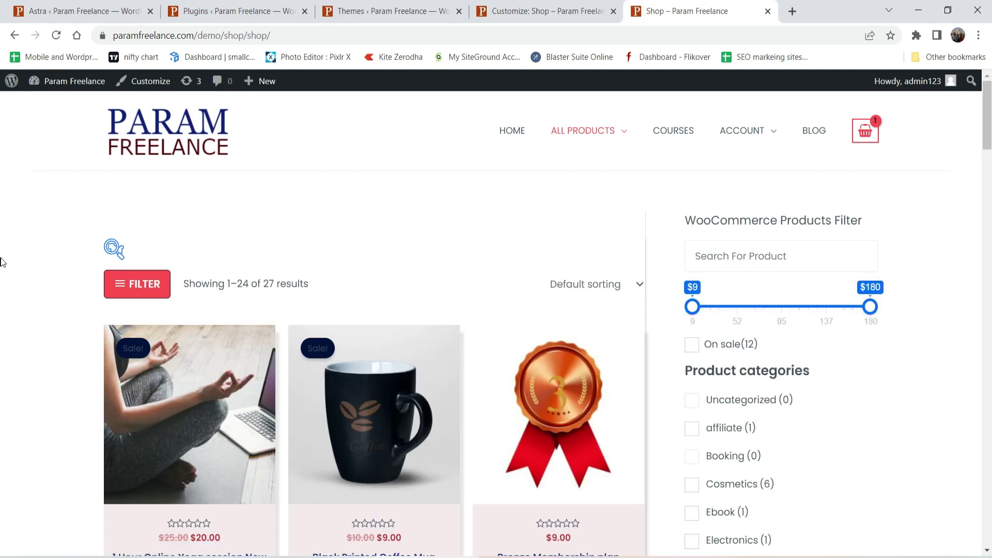
{"action": "left_click", "coordinate": [128, 284]}
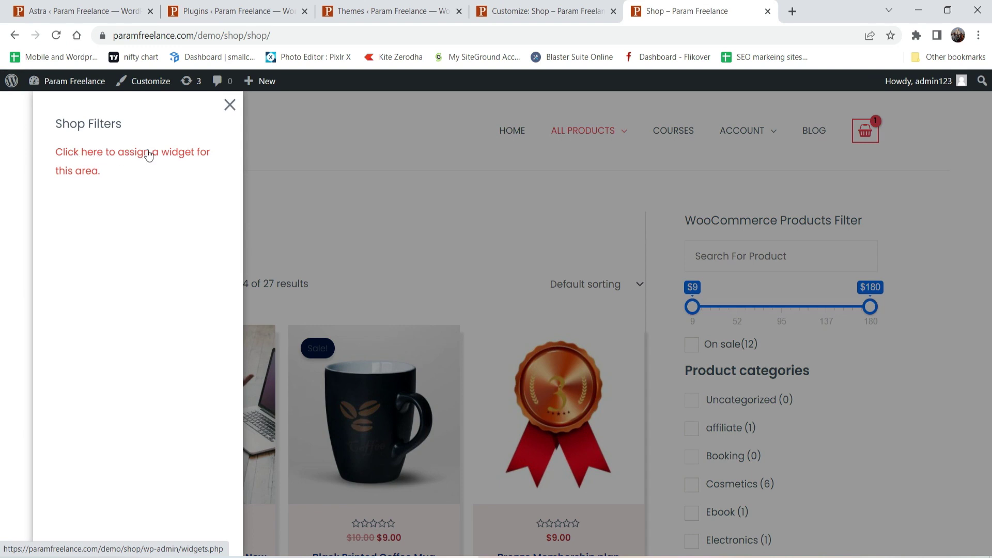
{"action": "left_click", "coordinate": [78, 154]}
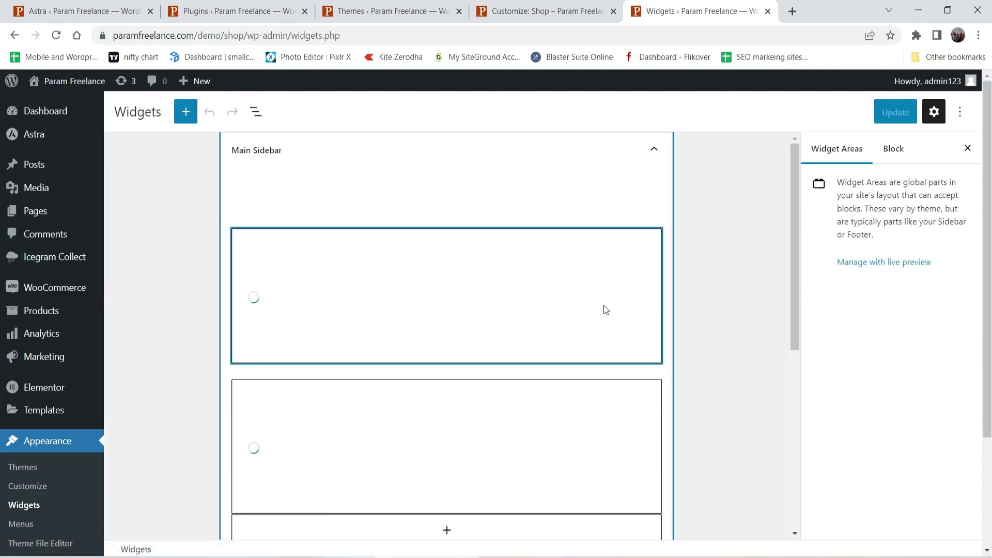
- Expand the Shop Filters and WooCommerce Sidebar widget areas, briefly checking the shop preview
{"action": "scroll", "coordinate": [606, 310], "scroll_direction": "down", "scroll_amount": 10}
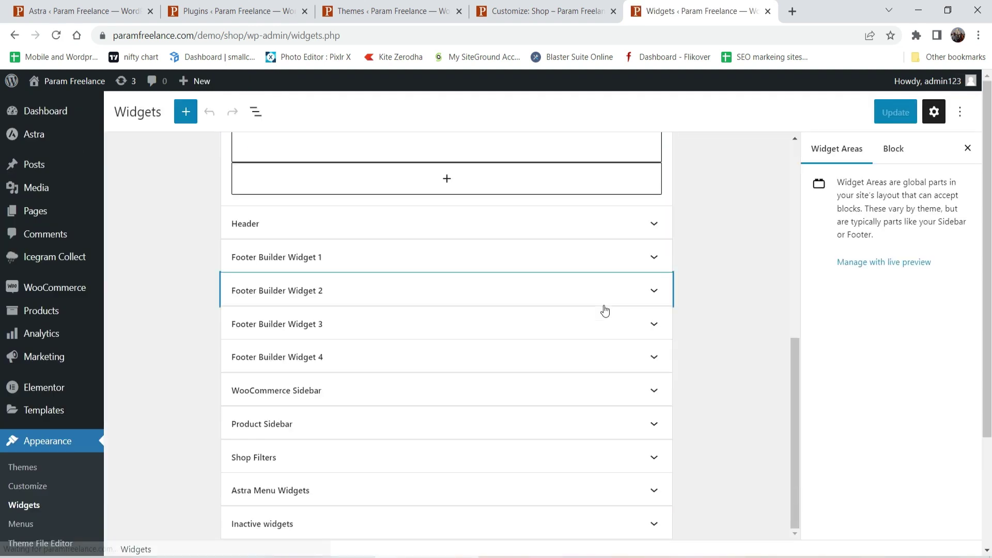
{"action": "left_click", "coordinate": [299, 458]}
{"action": "scroll", "coordinate": [426, 464], "scroll_direction": "down", "scroll_amount": 2}
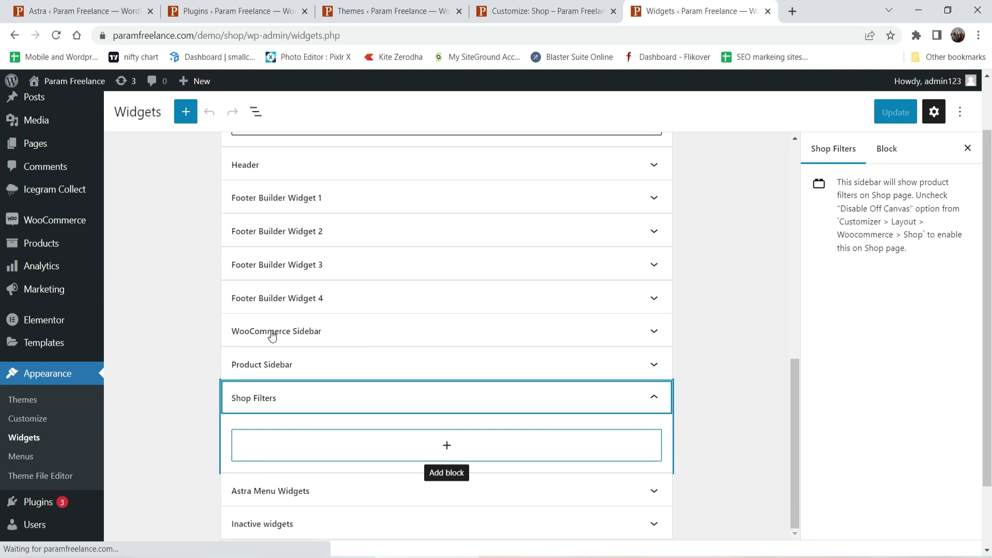
{"action": "left_click", "coordinate": [367, 333]}
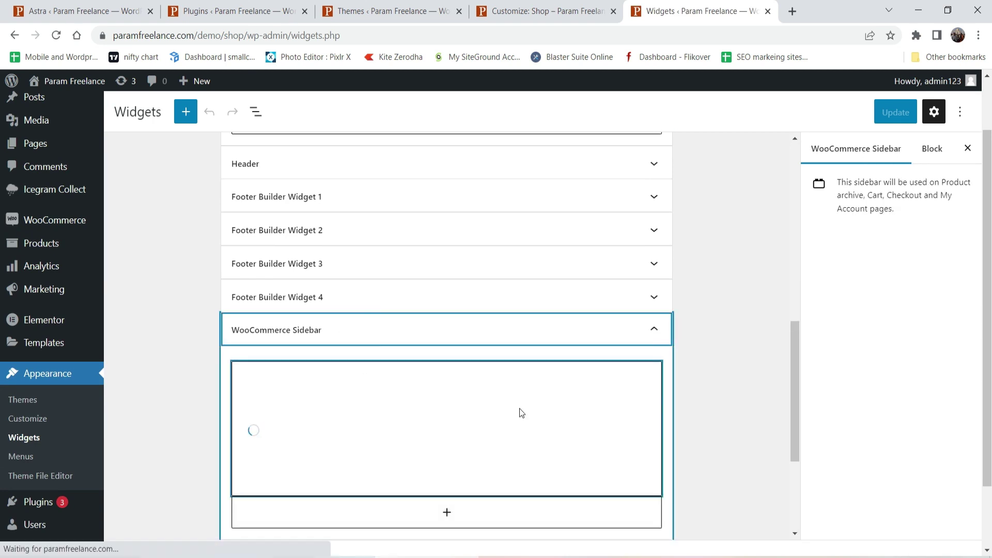
{"action": "scroll", "coordinate": [520, 411], "scroll_direction": "down", "scroll_amount": 1}
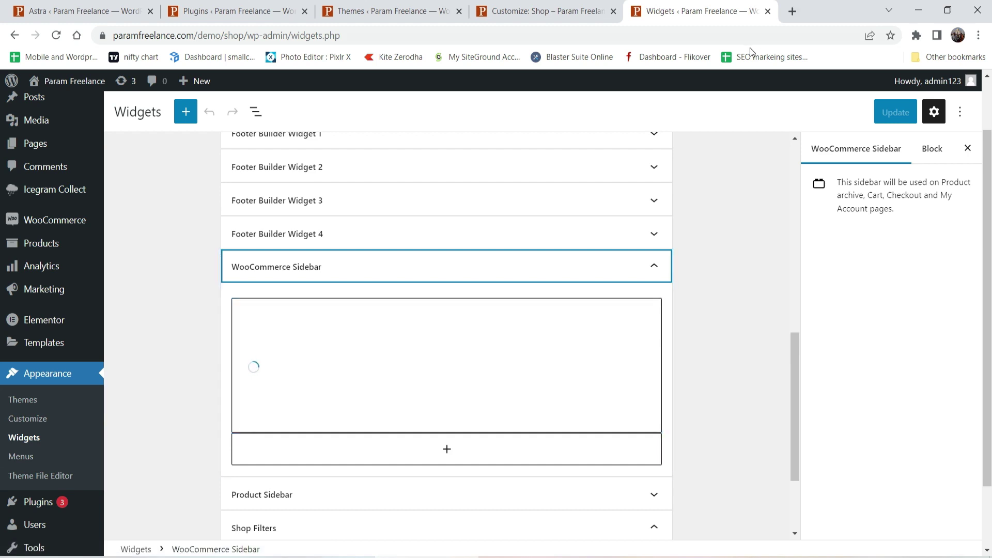
{"action": "left_click", "coordinate": [605, 16]}
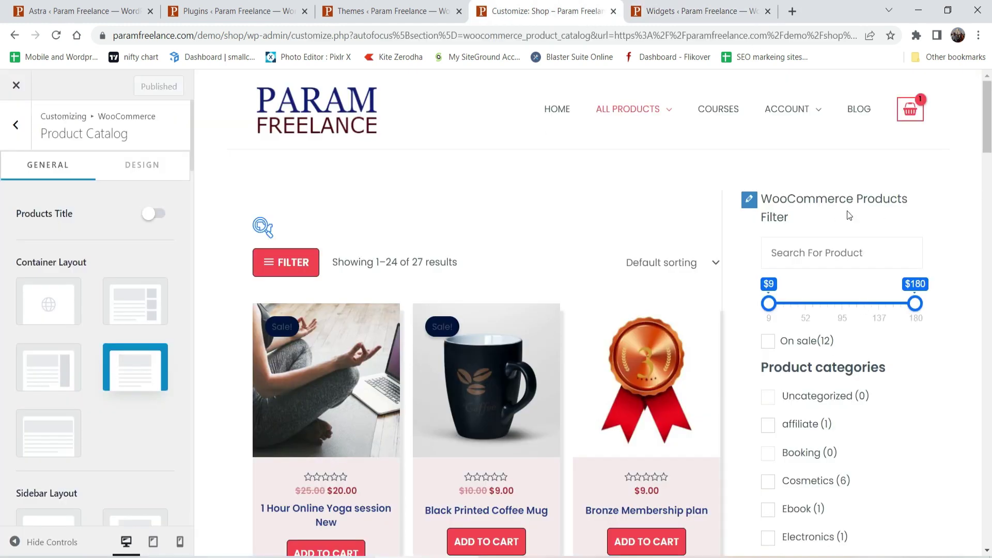
{"action": "left_click", "coordinate": [669, 17]}
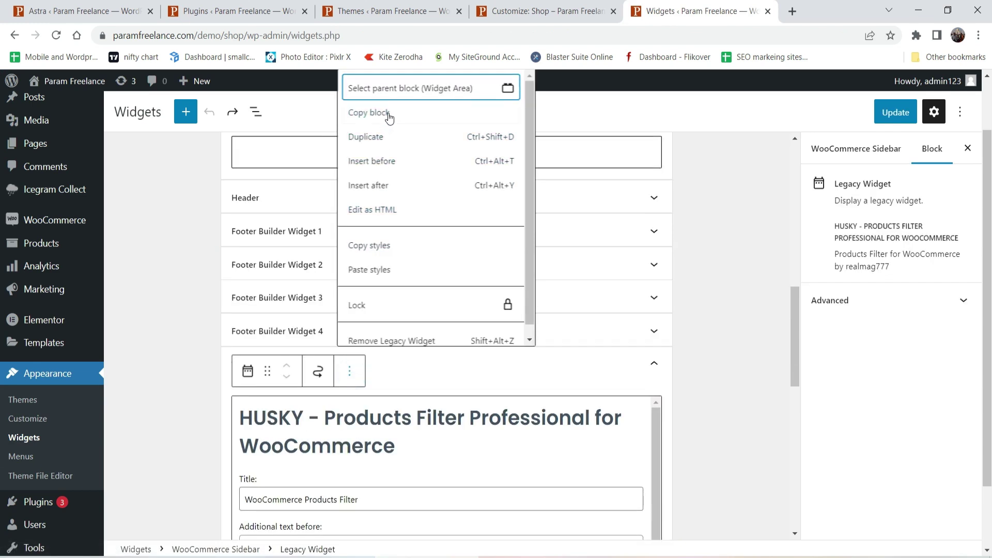
- Copy the HUSKY filter widget from WooCommerce Sidebar and paste it into Shop Filters
{"action": "scroll", "coordinate": [413, 181], "scroll_direction": "down", "scroll_amount": 6}
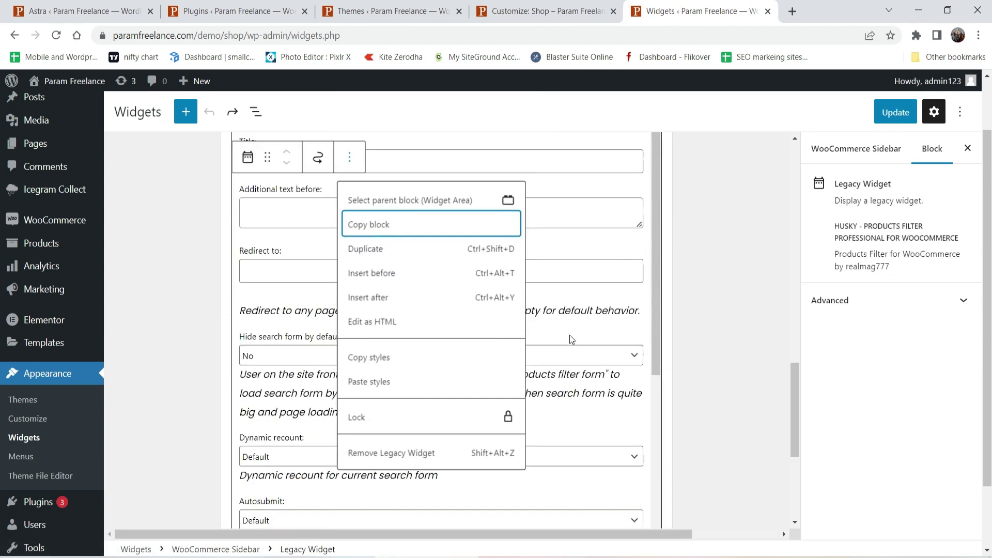
{"action": "left_click", "coordinate": [721, 283]}
{"action": "scroll", "coordinate": [621, 299], "scroll_direction": "up", "scroll_amount": 5}
{"action": "left_click", "coordinate": [651, 295]}
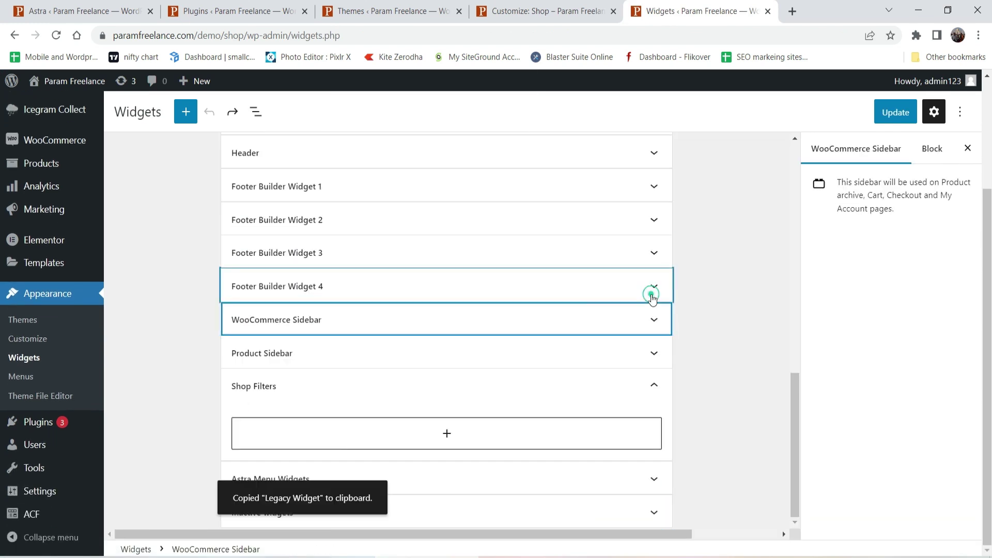
{"action": "left_click", "coordinate": [331, 433]}
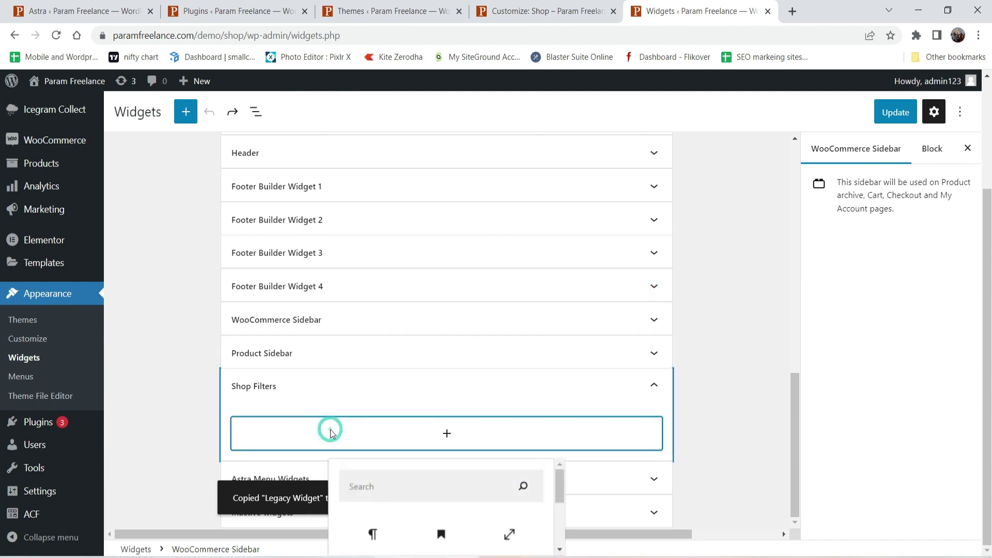
{"action": "right_click", "coordinate": [331, 433]}
{"action": "left_click", "coordinate": [300, 432]}
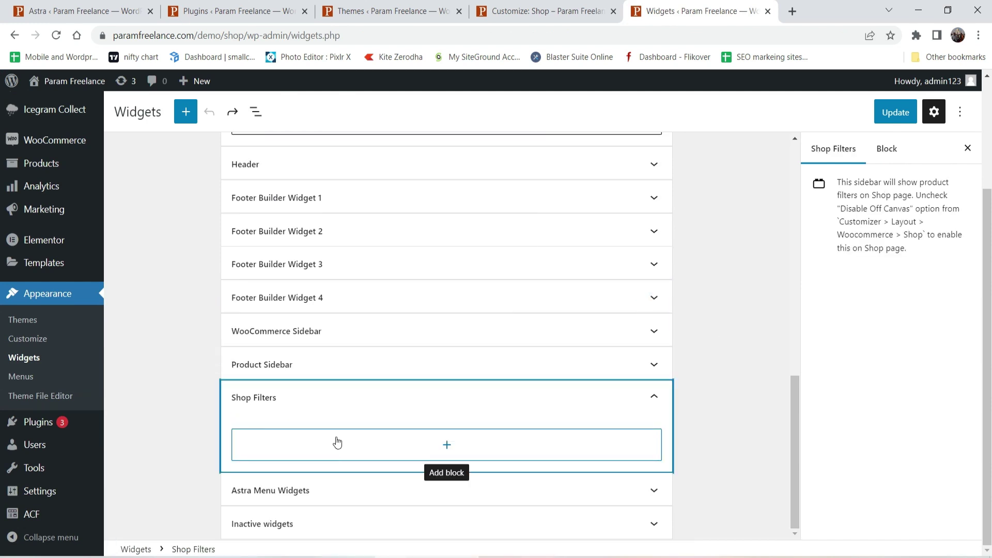
{"action": "key", "text": "ctrl+v"}
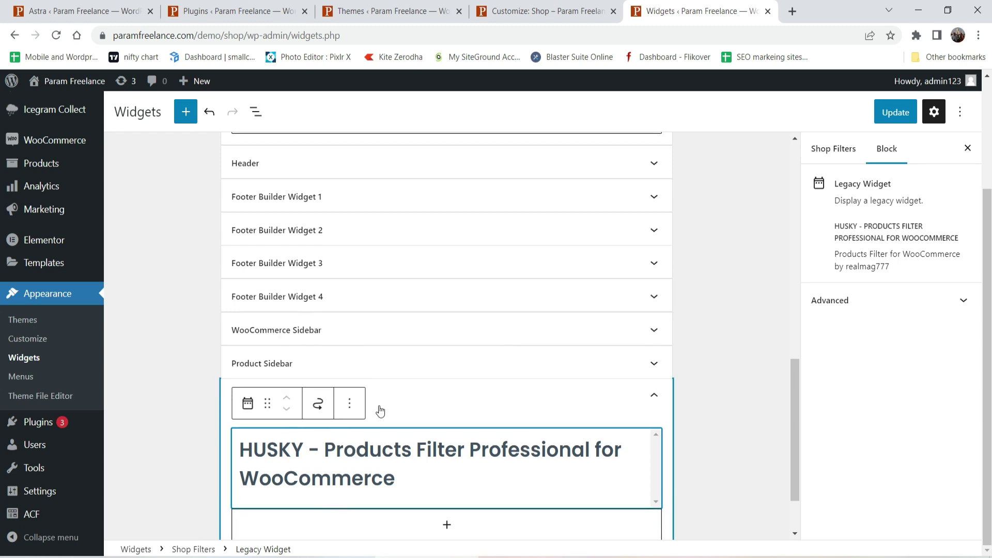
- Save the widget changes and view the live site in a new tab
{"action": "left_click", "coordinate": [899, 118]}
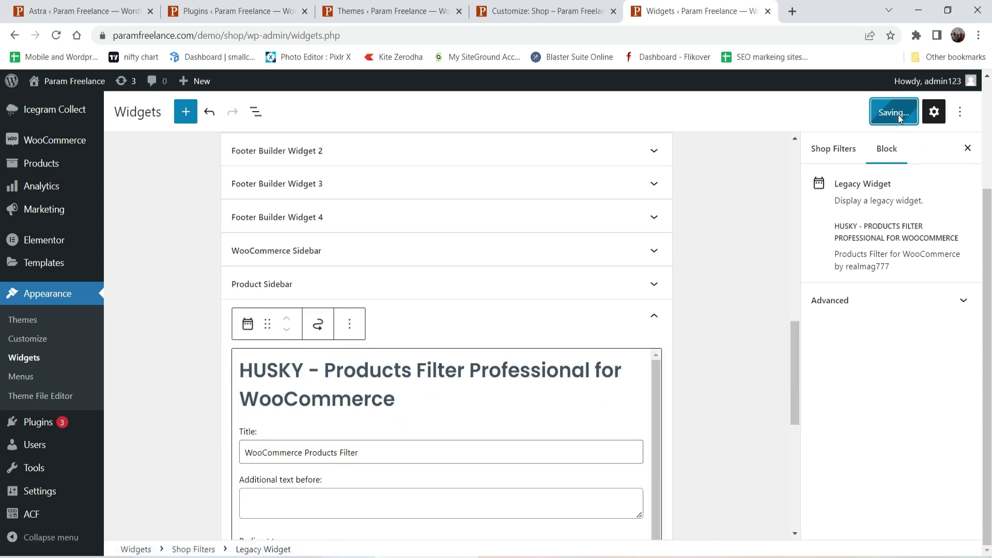
{"action": "mouse_move", "coordinate": [68, 81]}
{"action": "right_click", "coordinate": [45, 106]}
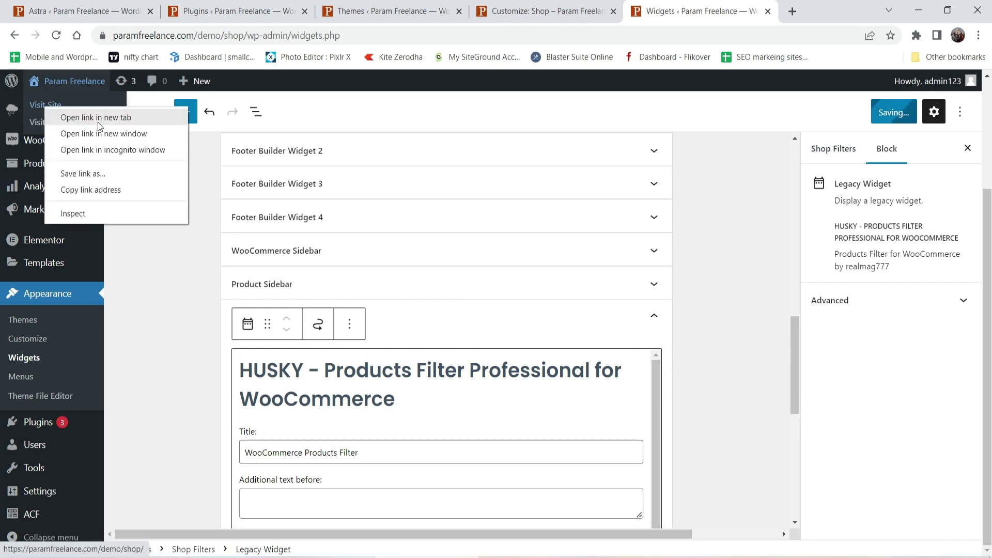
{"action": "left_click", "coordinate": [98, 120]}
{"action": "left_click", "coordinate": [734, 10]}
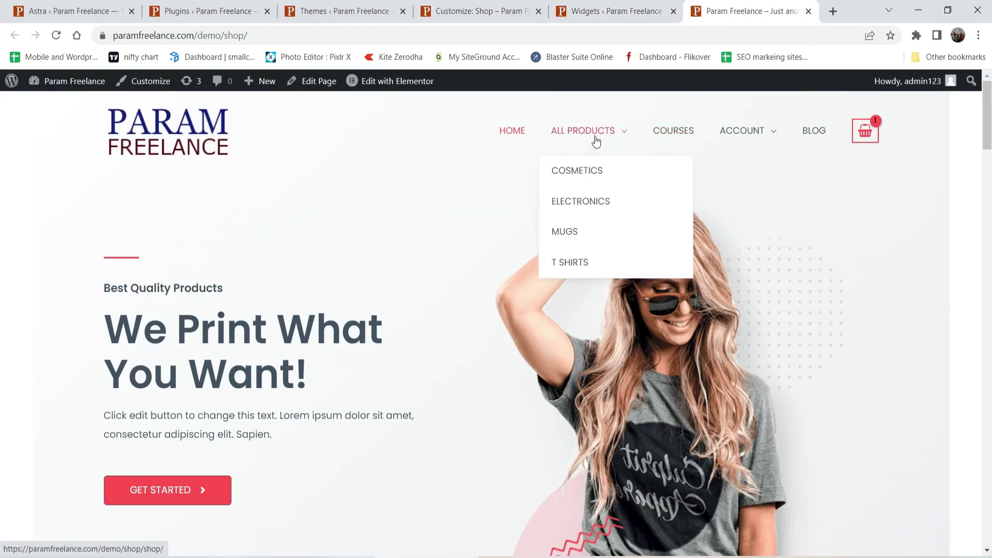
- On the All Products page, open and close the Filter flyout twice to check the products filter
{"action": "left_click", "coordinate": [596, 140]}
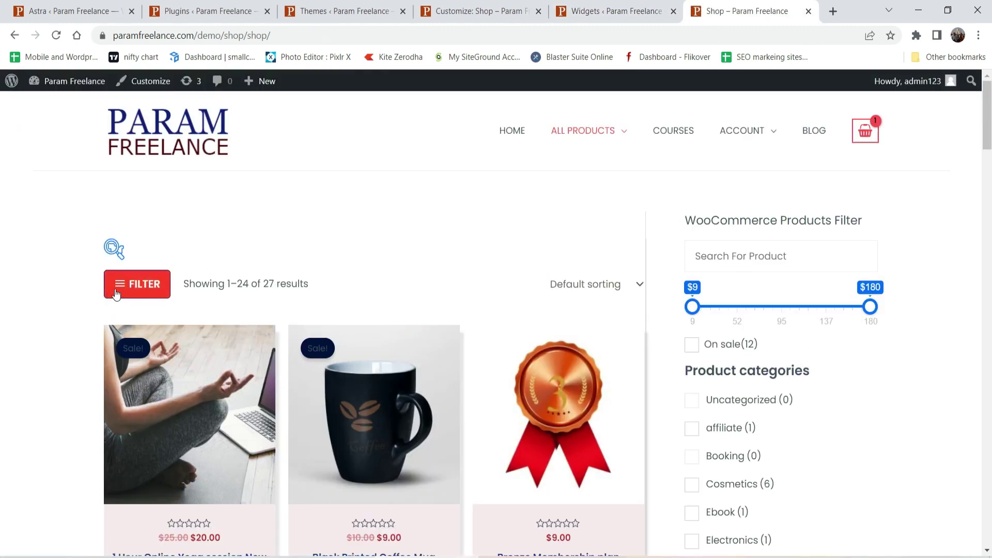
{"action": "left_click", "coordinate": [122, 290]}
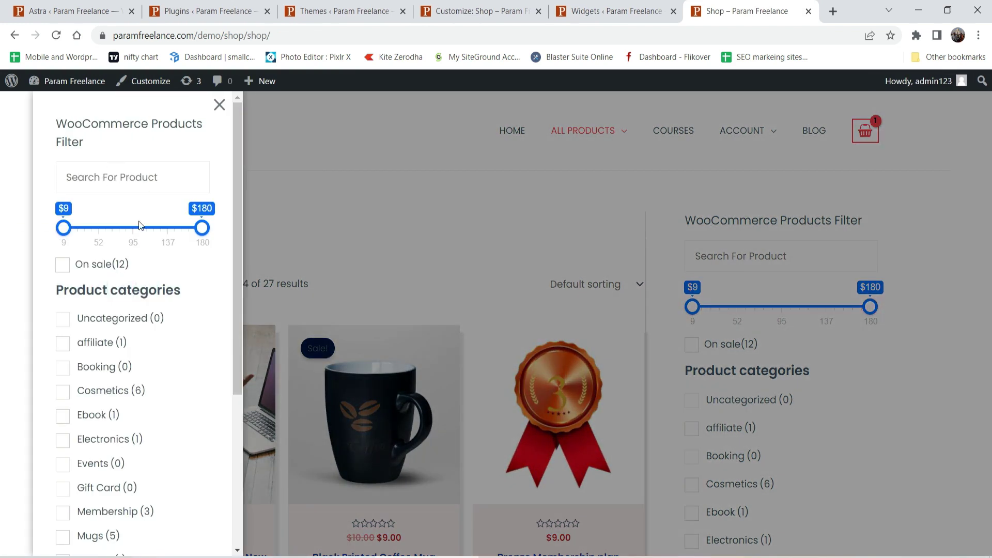
{"action": "scroll", "coordinate": [129, 289], "scroll_direction": "down", "scroll_amount": 5}
{"action": "scroll", "coordinate": [148, 238], "scroll_direction": "up", "scroll_amount": 5}
{"action": "left_click", "coordinate": [221, 106]}
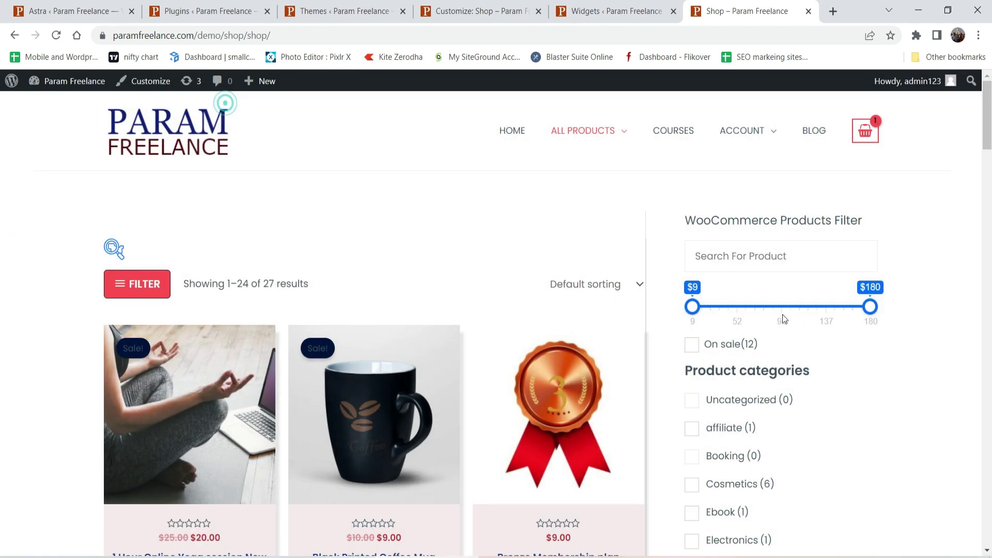
{"action": "left_click", "coordinate": [136, 287]}
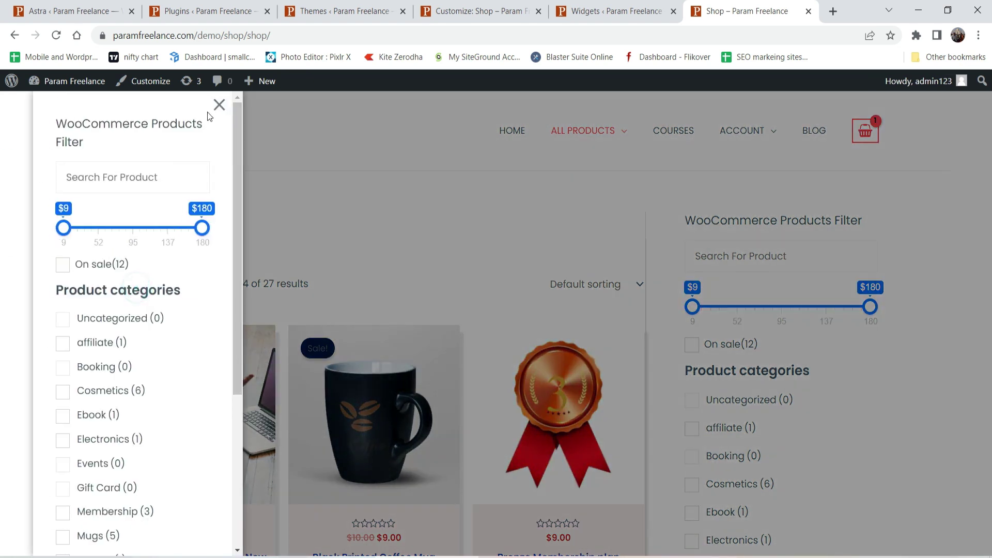
{"action": "left_click", "coordinate": [219, 106]}
- Open the Eye Liner product's quick view, then close it
{"action": "scroll", "coordinate": [420, 243], "scroll_direction": "down", "scroll_amount": 5}
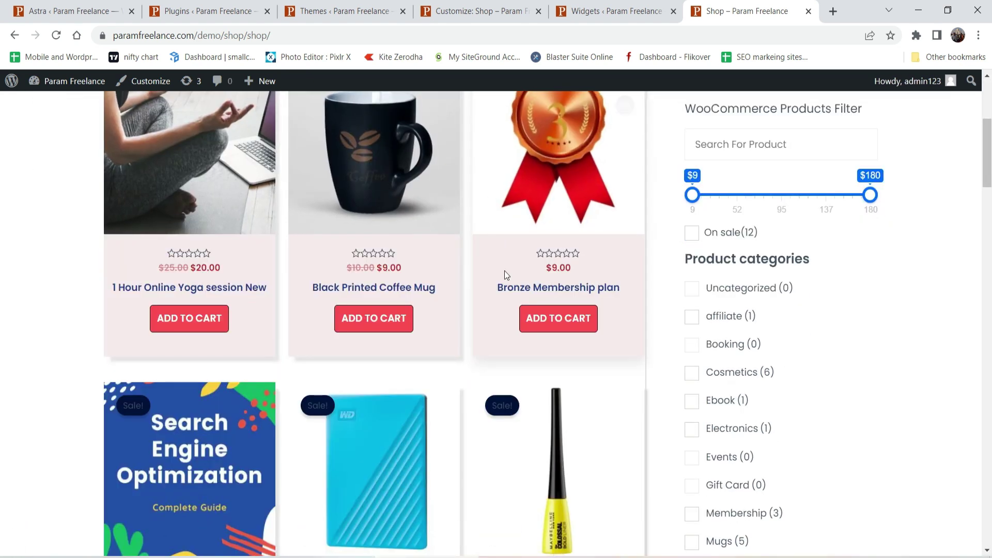
{"action": "scroll", "coordinate": [61, 279], "scroll_direction": "down", "scroll_amount": 3}
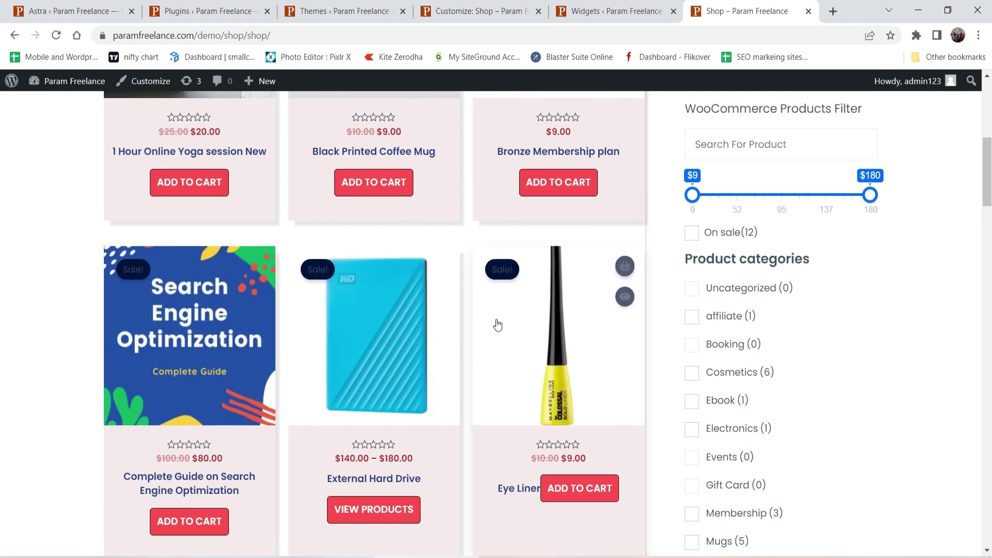
{"action": "scroll", "coordinate": [496, 325], "scroll_direction": "down", "scroll_amount": 1}
{"action": "left_click", "coordinate": [625, 231]}
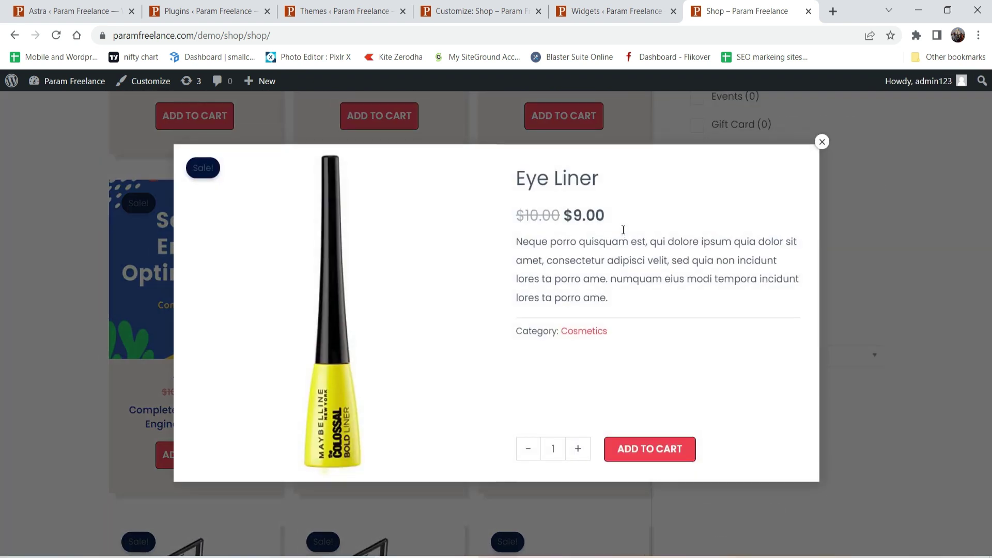
{"action": "left_click", "coordinate": [825, 347]}
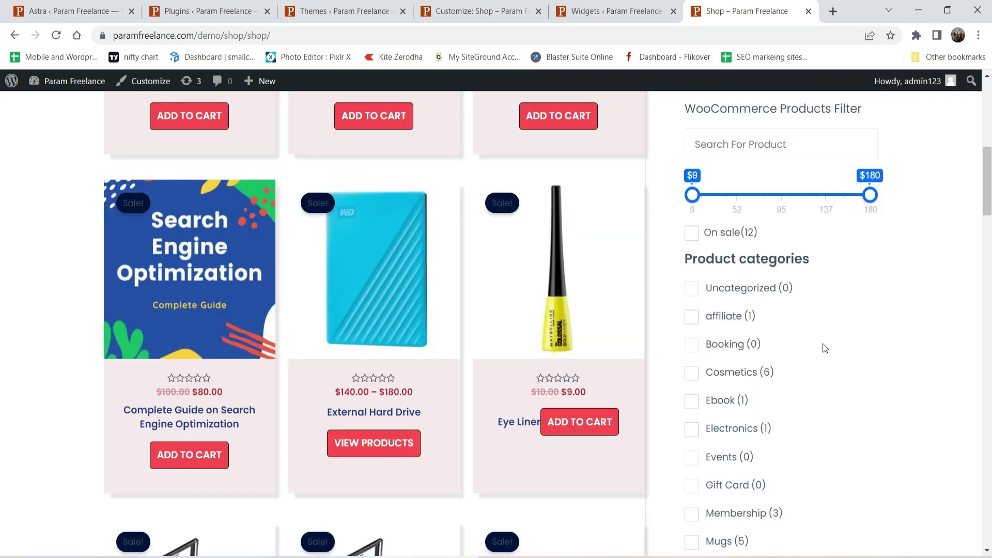